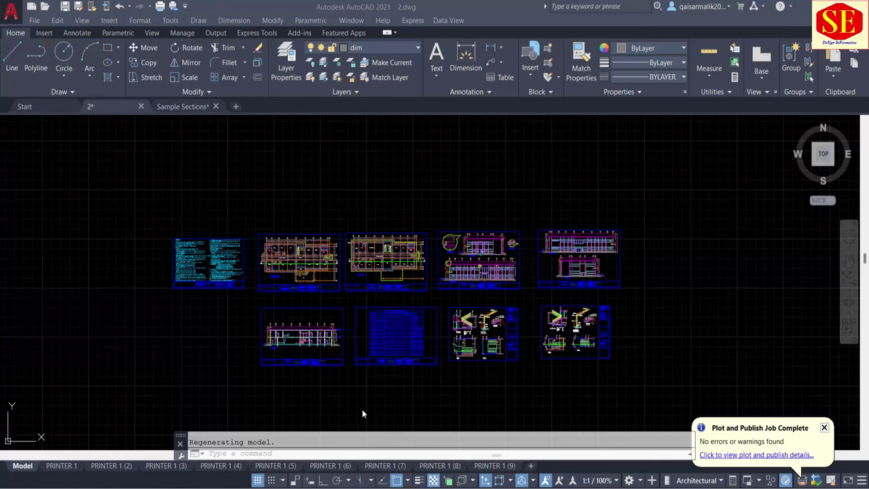
Close the 'Plot and Publish Job Complete' notification balloon in the status bar
click(824, 428)
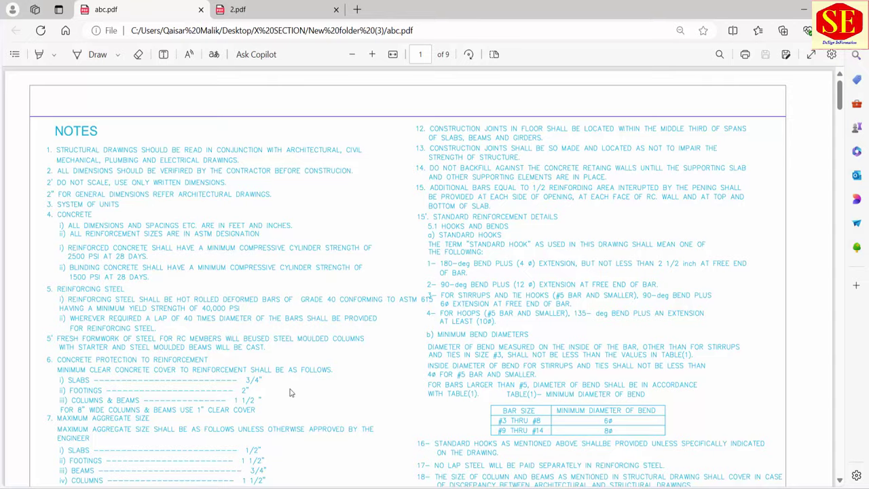
Scroll down through the pages of abc.pdf in Edge
scroll(378, 278, down, 5)
scroll(379, 275, down, 5)
scroll(378, 275, down, 5)
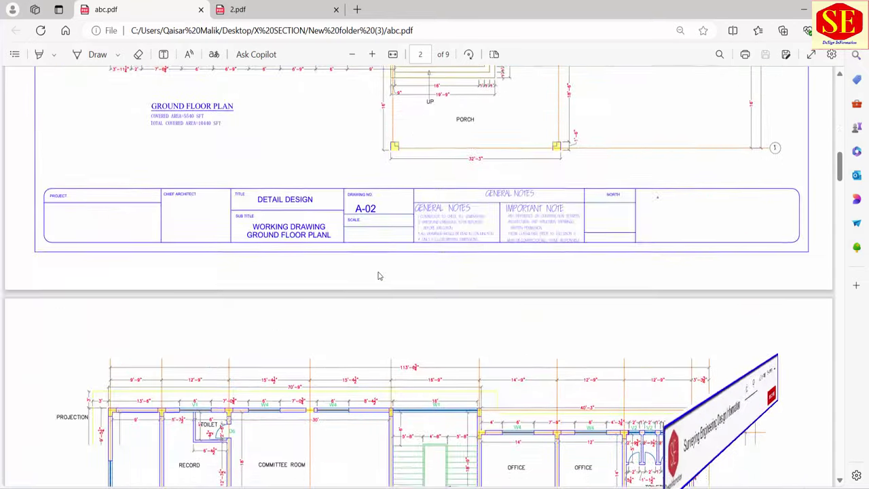
scroll(379, 276, down, 5)
scroll(379, 275, down, 5)
scroll(378, 275, down, 3)
scroll(378, 276, down, 4)
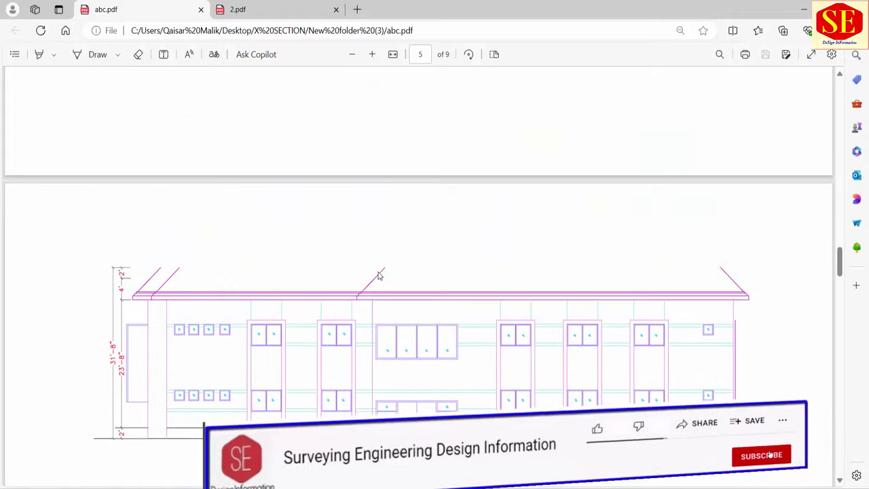
scroll(379, 276, down, 3)
scroll(378, 276, down, 3)
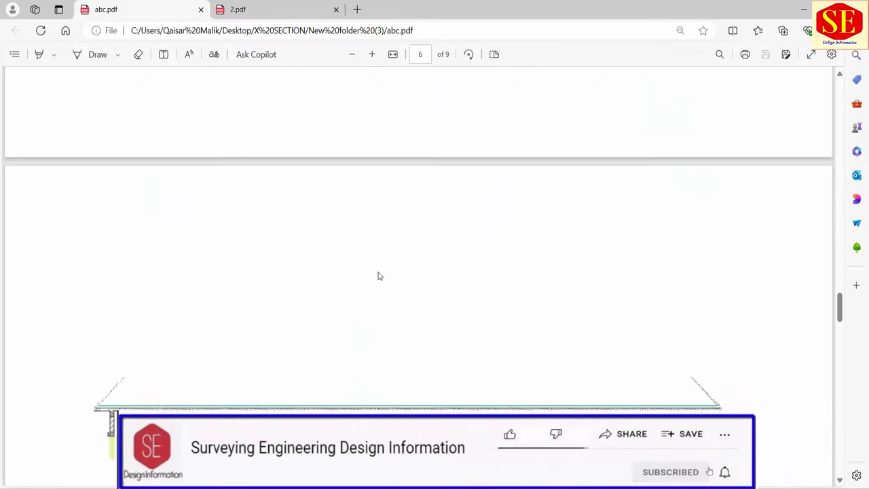
scroll(379, 275, down, 1)
scroll(379, 276, down, 4)
Page through 2.pdf, then minimize Edge to return to AutoCAD
click(238, 10)
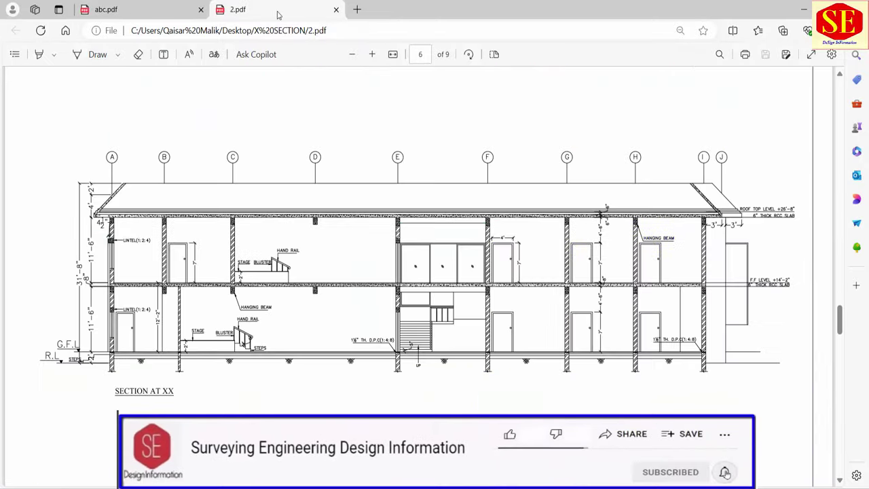
scroll(428, 306, down, 5)
scroll(428, 307, up, 6)
scroll(428, 307, up, 5)
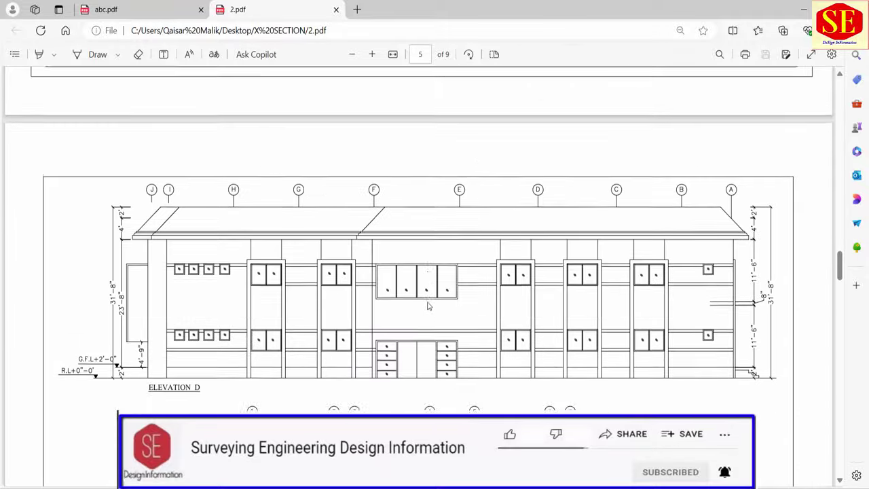
scroll(428, 306, up, 4)
scroll(428, 306, down, 4)
scroll(428, 306, up, 3)
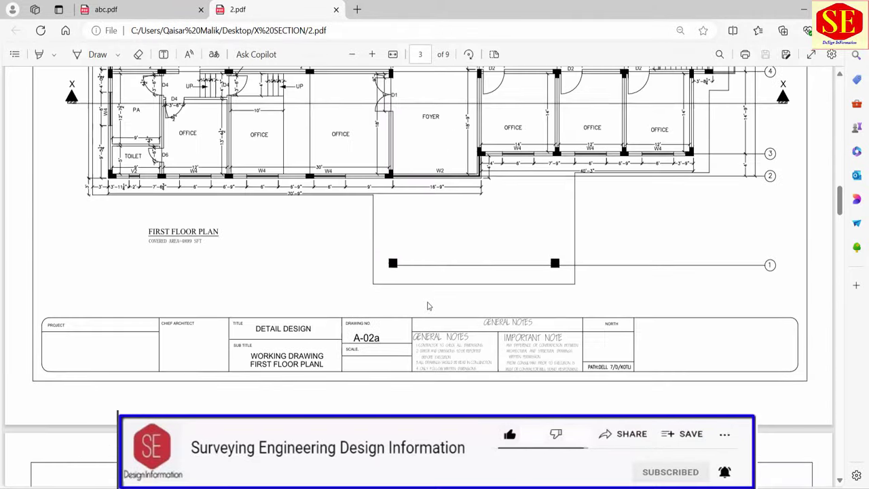
scroll(428, 307, up, 3)
scroll(428, 306, up, 4)
click(801, 12)
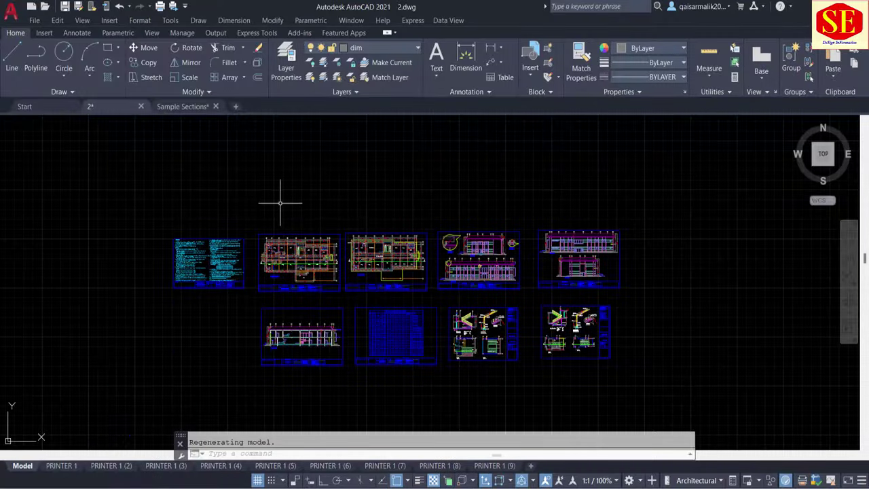
click(61, 466)
click(114, 477)
click(168, 479)
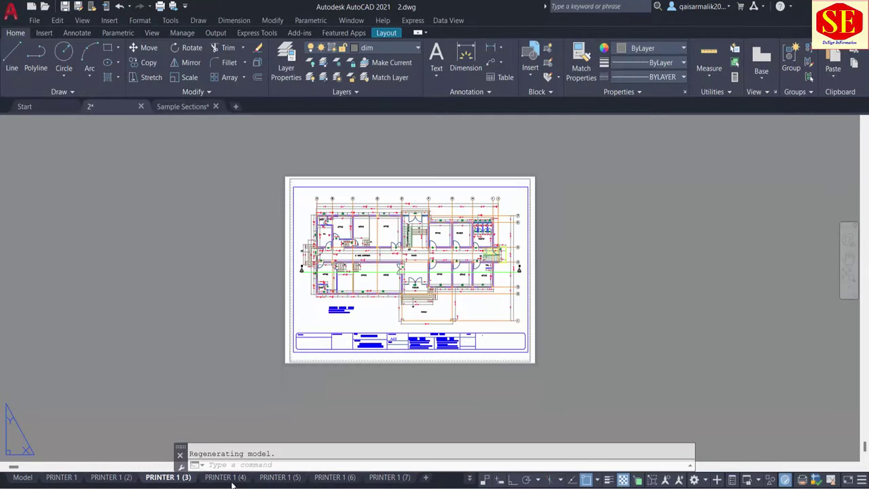
click(230, 479)
click(282, 478)
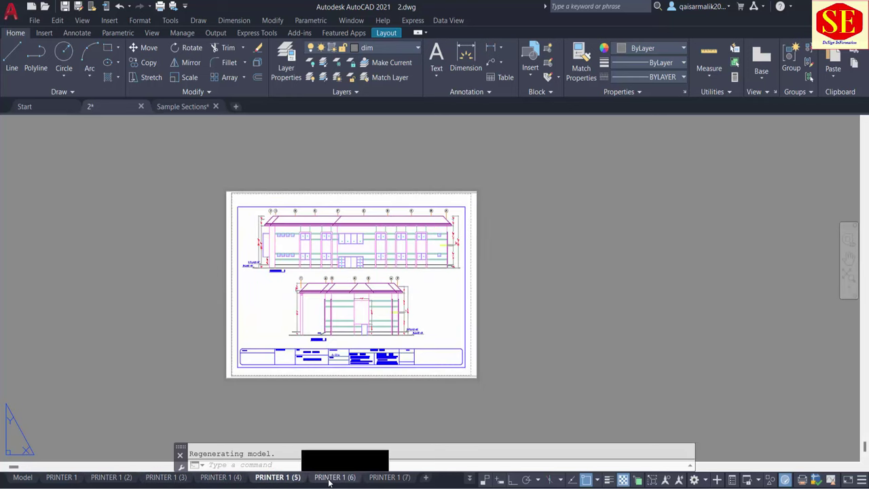
click(340, 478)
click(398, 478)
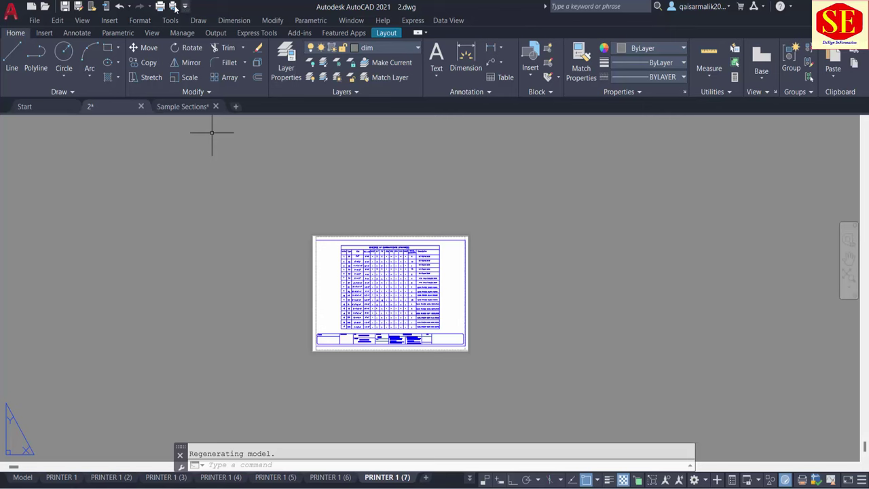
click(58, 478)
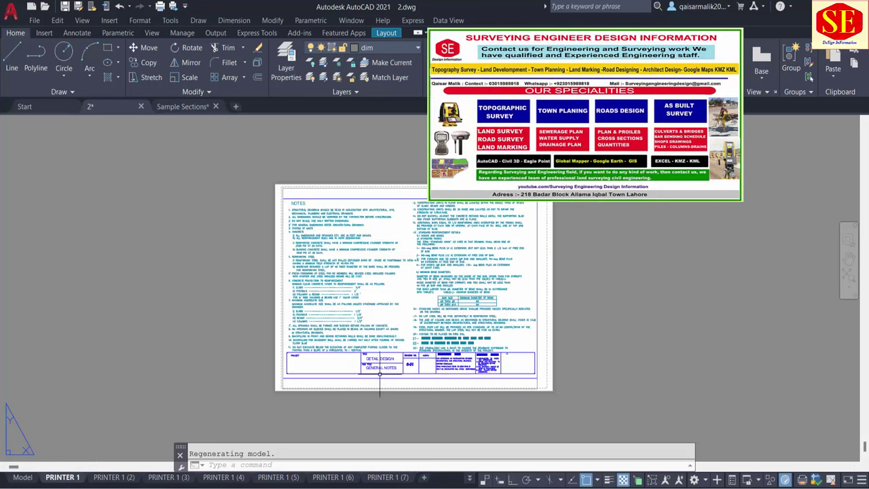
click(22, 478)
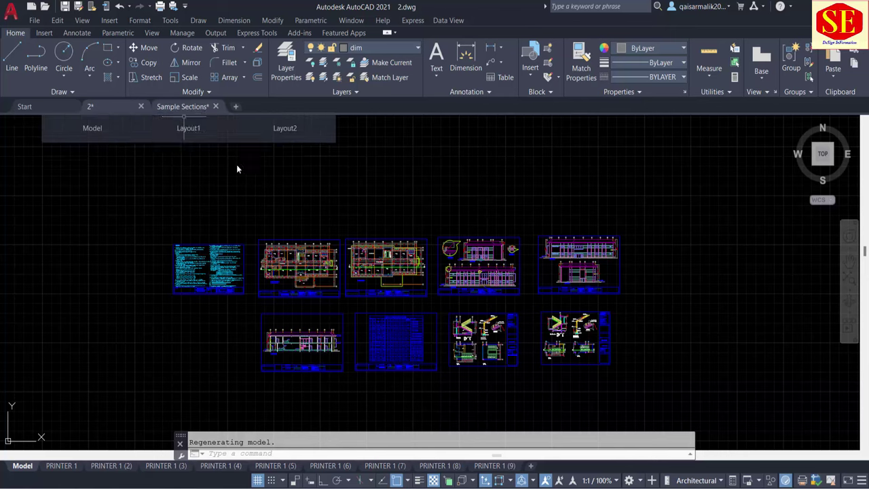
click(178, 106)
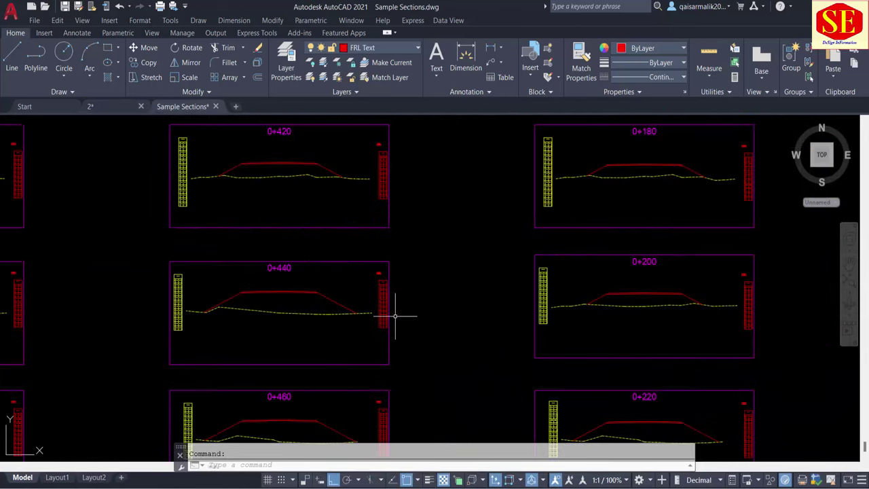
scroll(413, 302, down, 5)
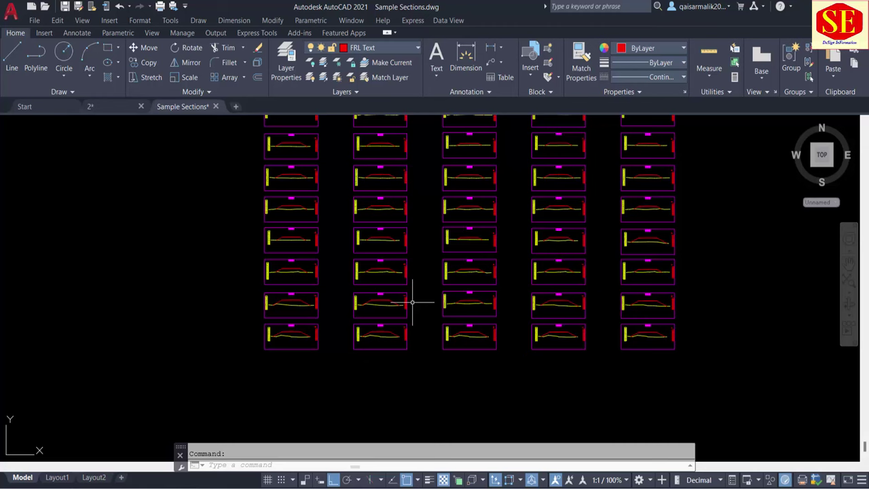
click(109, 107)
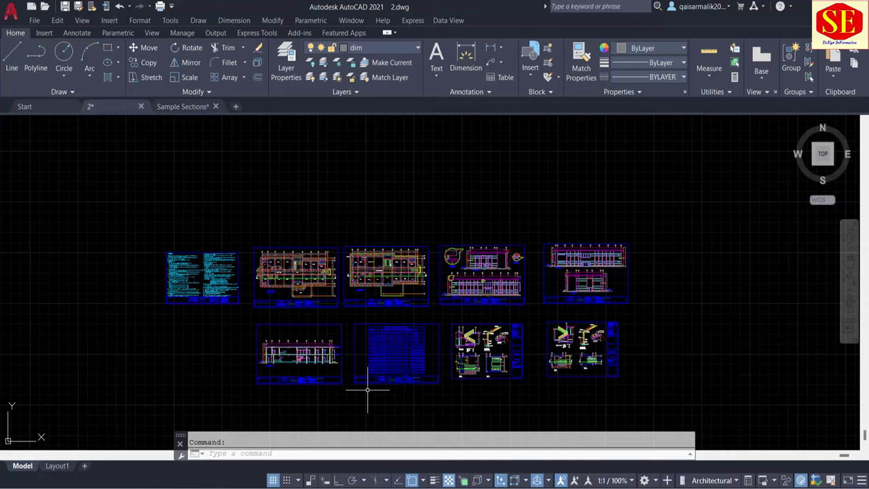
scroll(232, 309, up, 2)
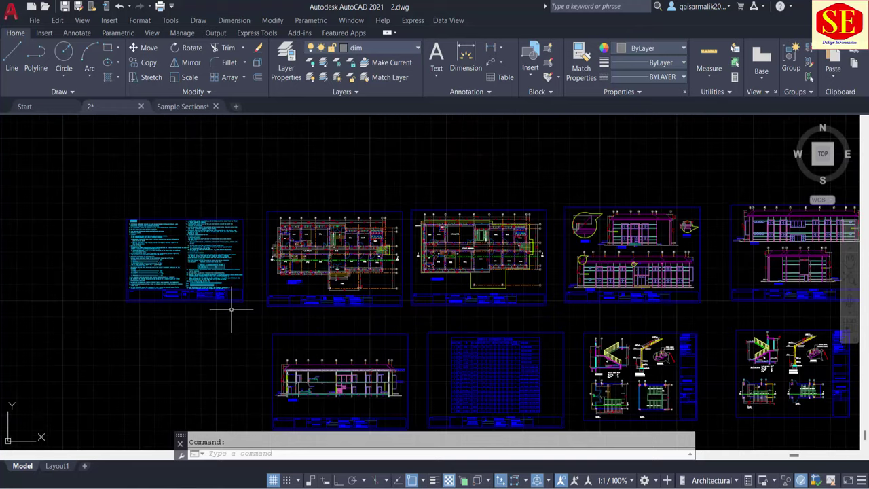
click(178, 108)
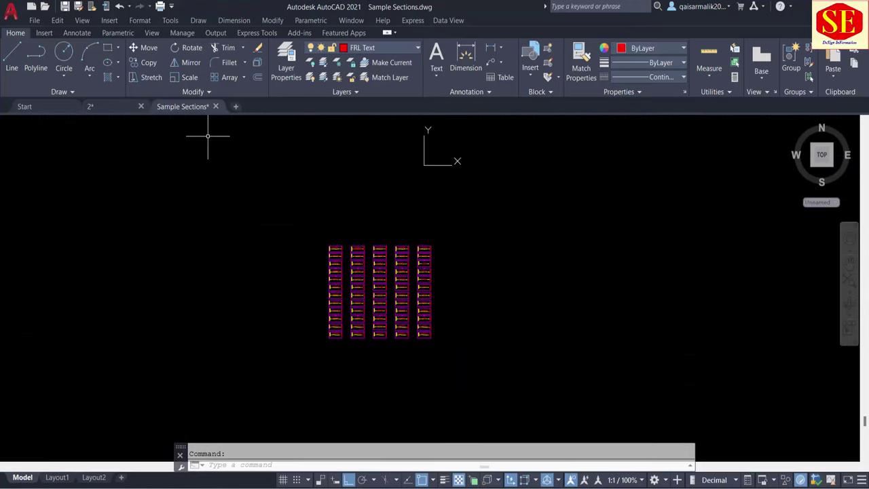
scroll(338, 324, up, 6)
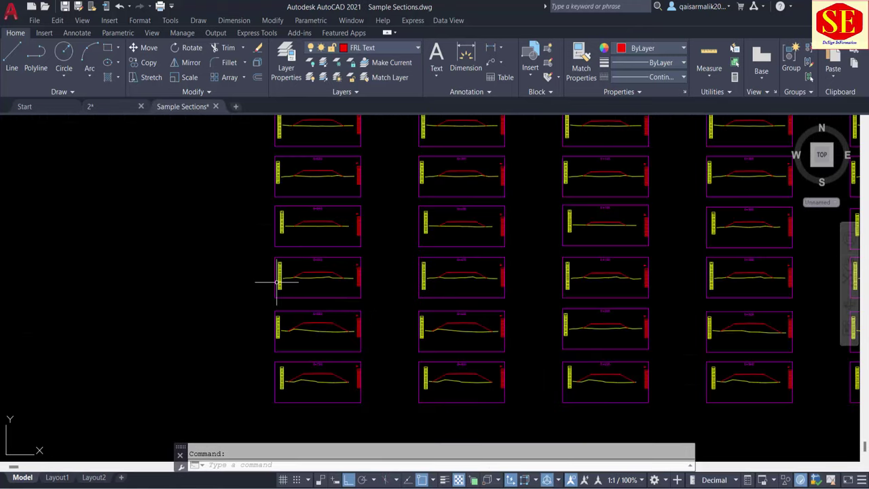
scroll(277, 282, down, 2)
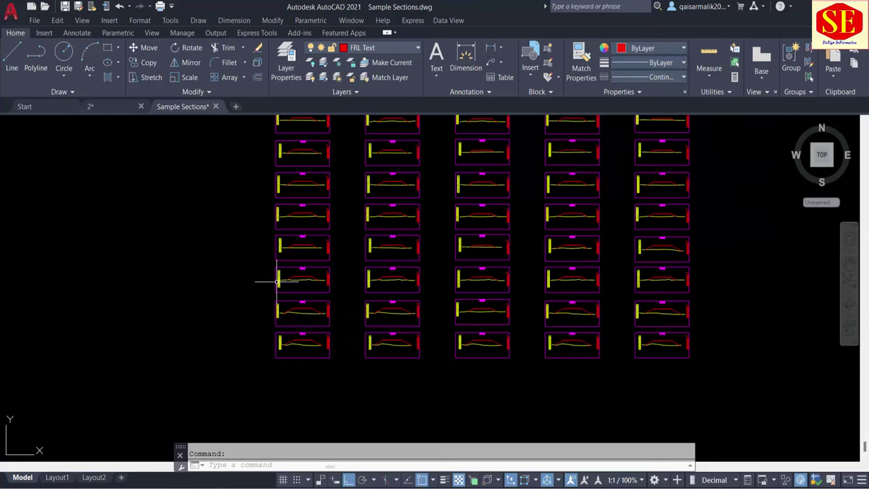
middle_drag(596, 225, 563, 312)
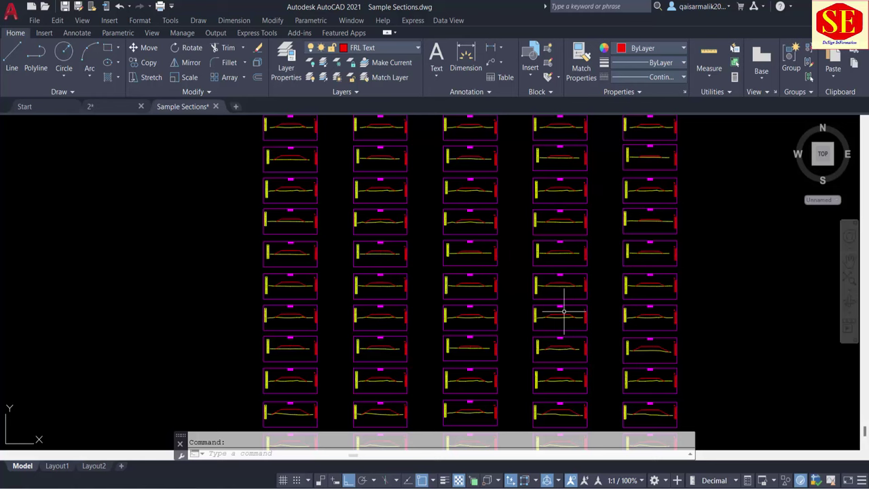
click(91, 107)
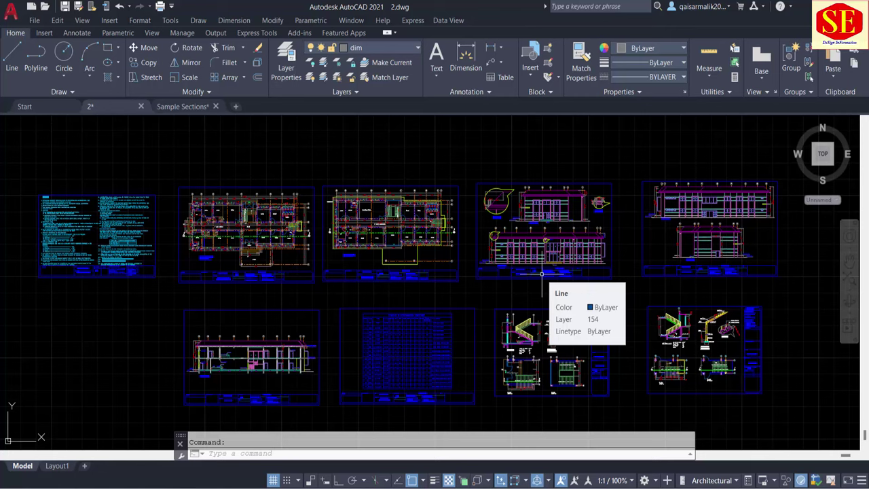
click(178, 107)
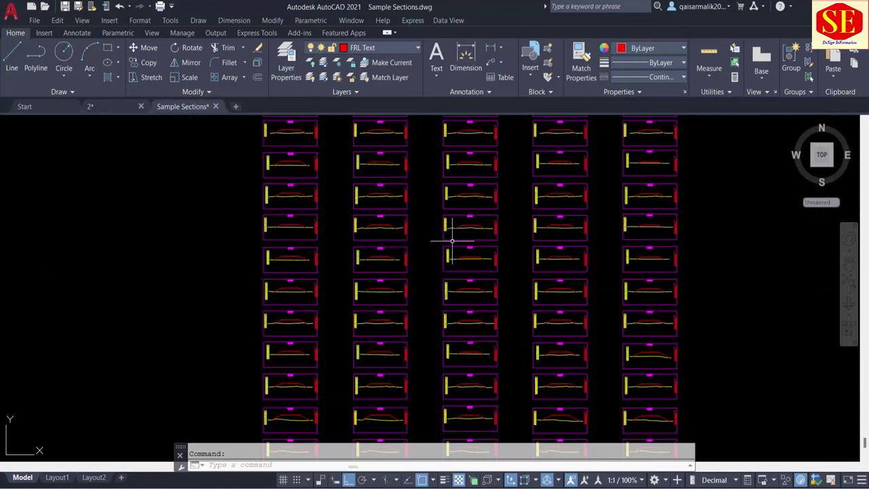
click(101, 107)
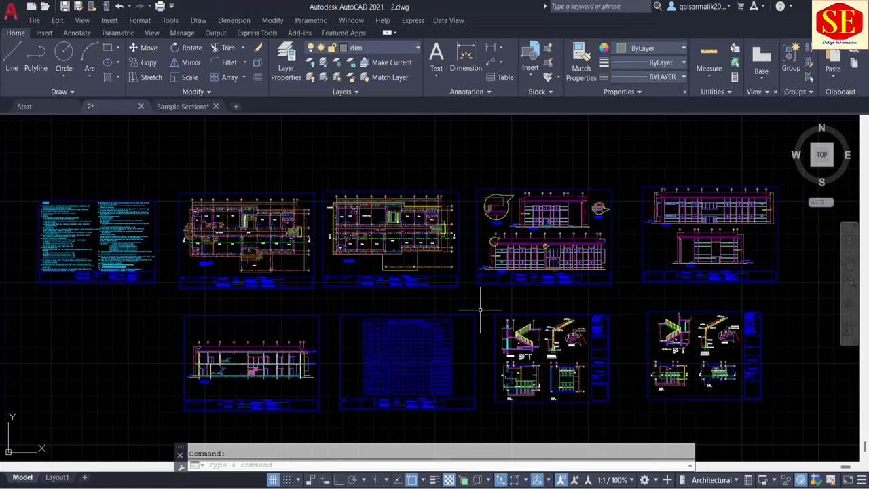
click(180, 107)
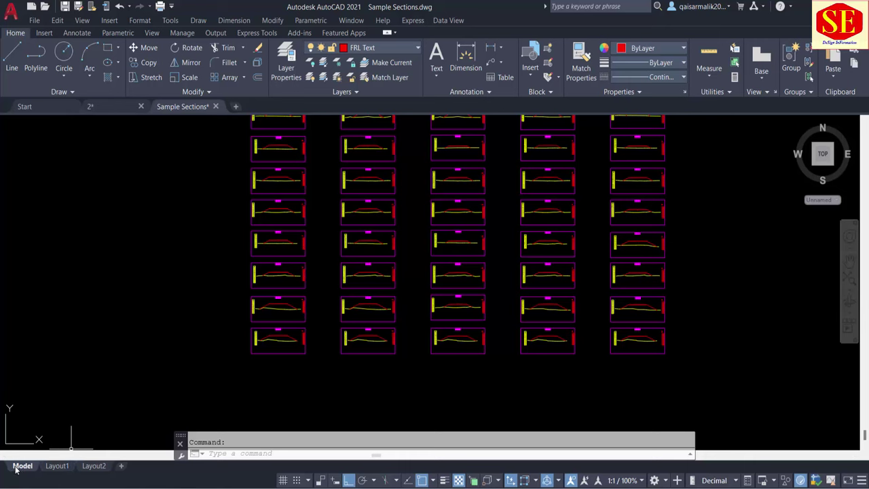
click(99, 108)
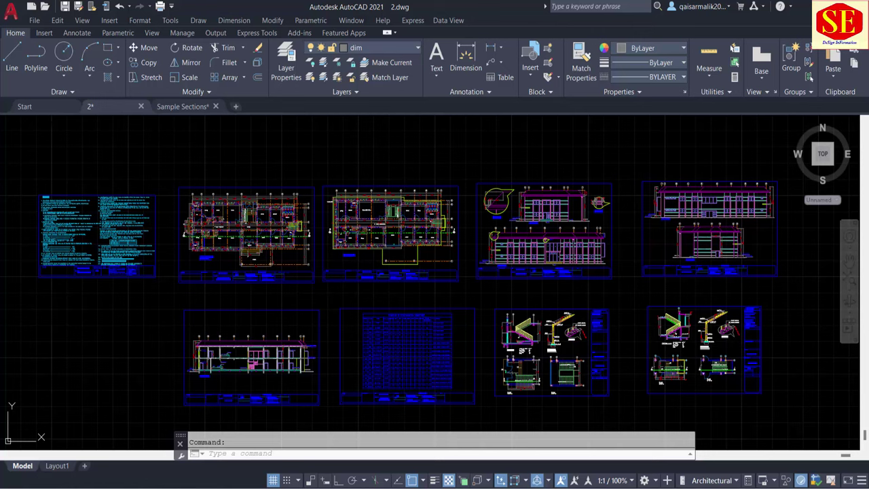
Start a plot using the <Previous plot> setup on AutoCAD PDF (High Quality Print).pc3, choosing a Window area
key(ctrl+p)
click(368, 126)
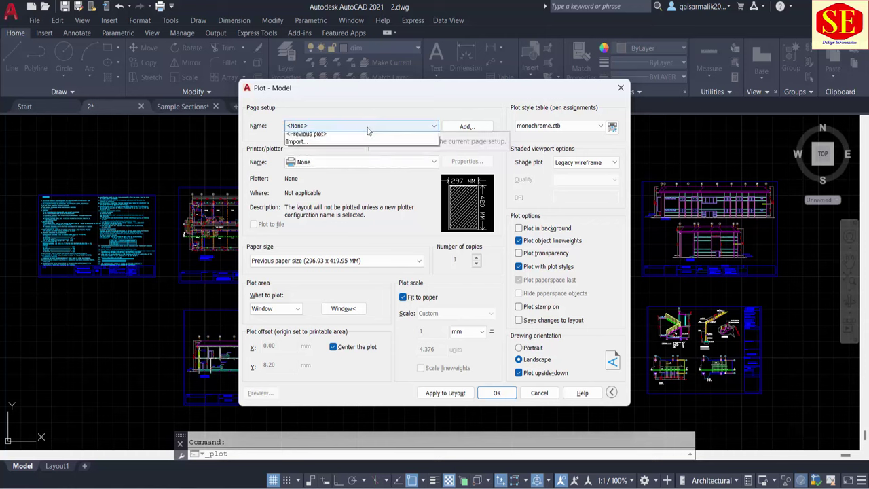
click(350, 143)
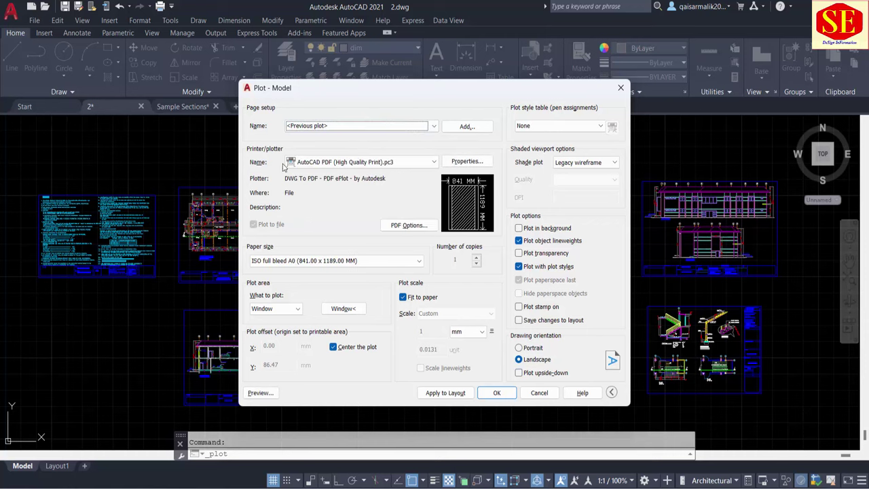
click(434, 162)
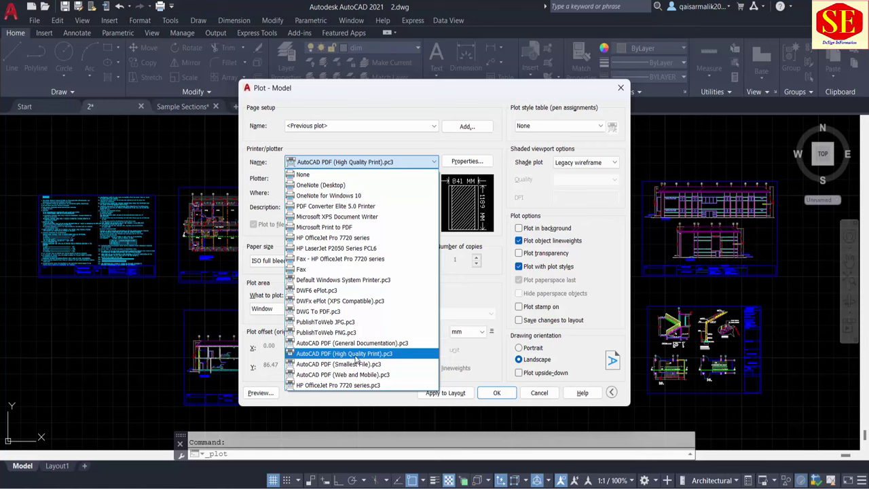
click(355, 356)
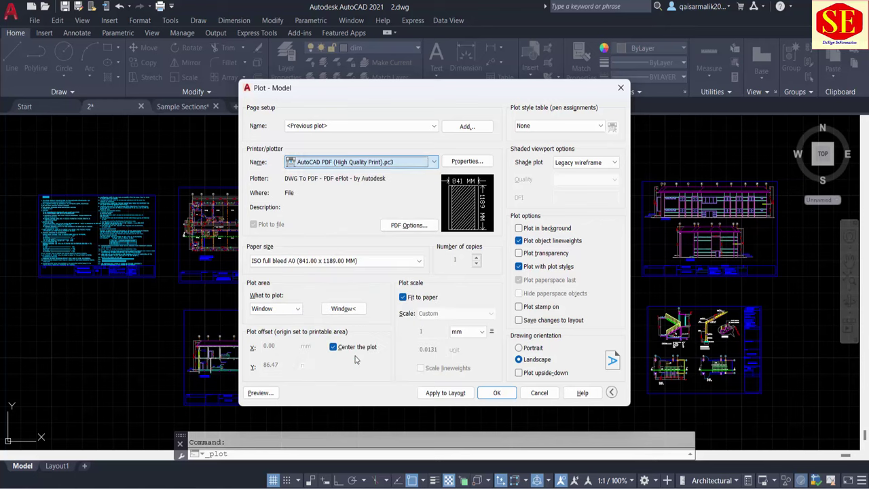
click(345, 310)
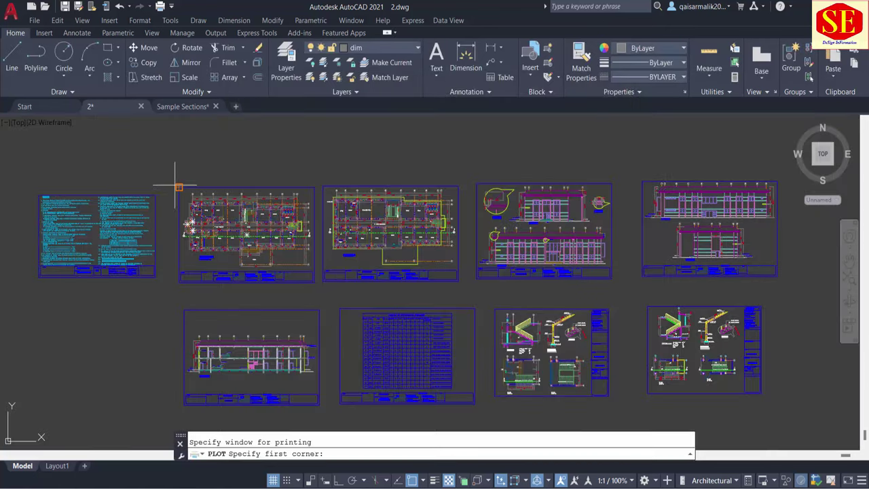
Window the Ground Floor Plan sheet, preview the plot, then cancel without printing
click(179, 187)
click(315, 281)
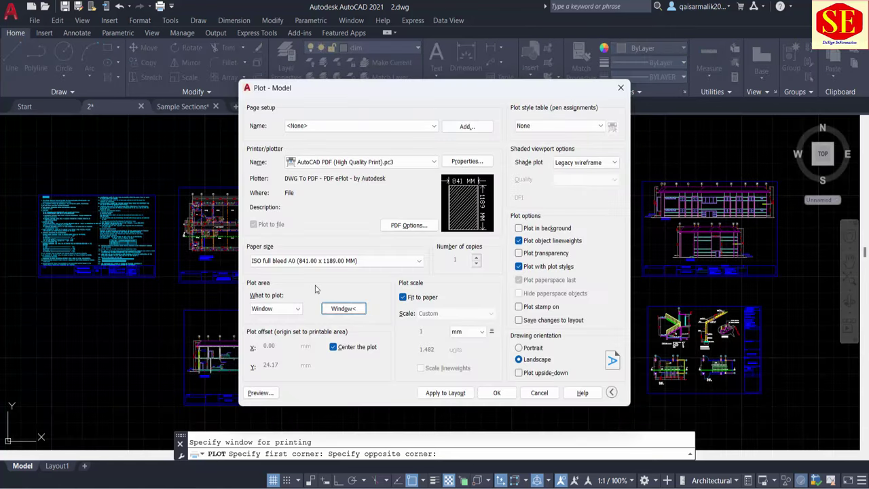
click(254, 448)
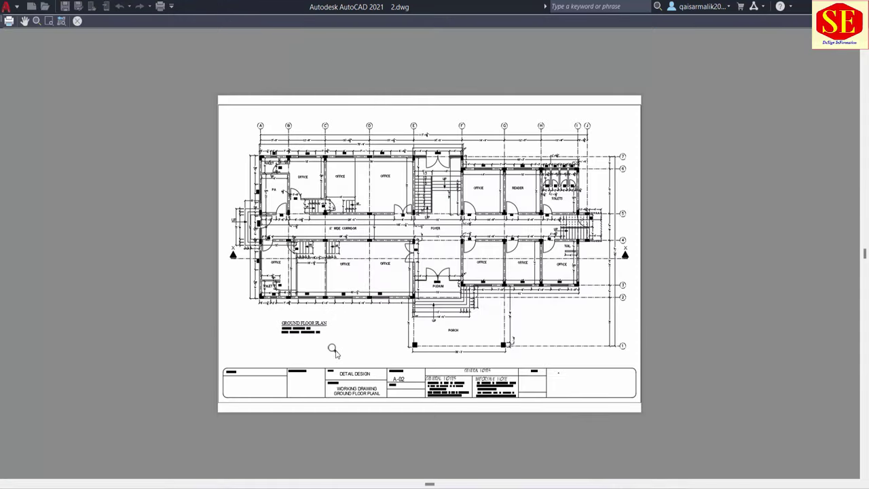
scroll(351, 254, up, 3)
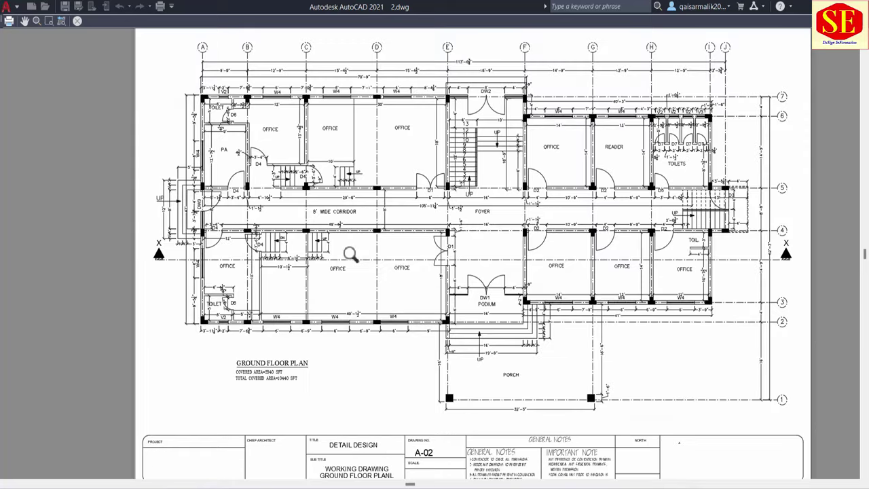
key(Escape)
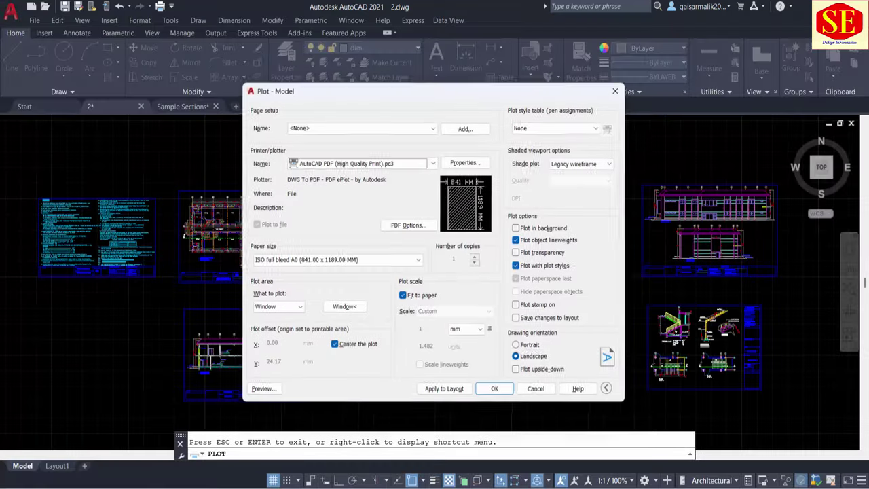
key(Escape)
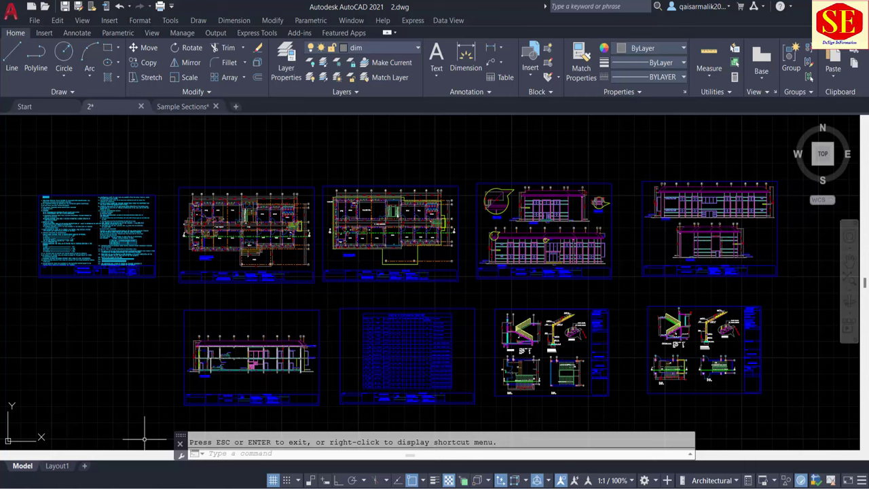
On Layout1, window-select the default viewport and erase it with E
click(59, 467)
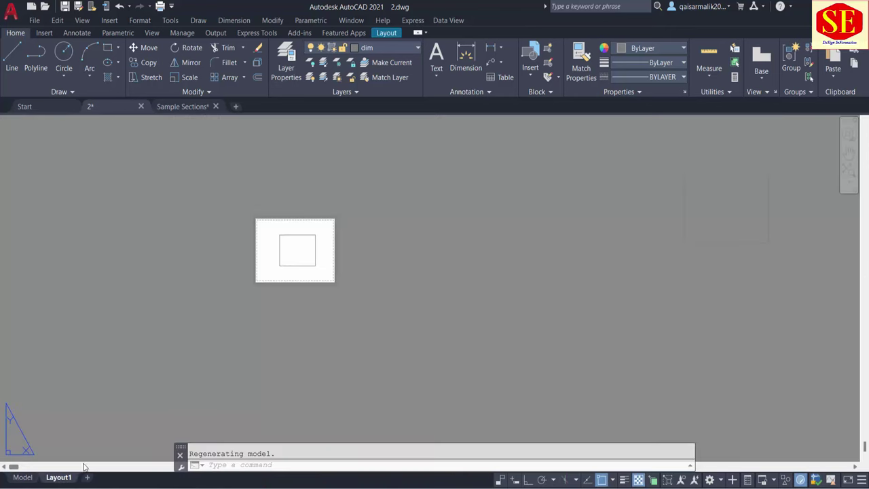
click(339, 194)
click(281, 253)
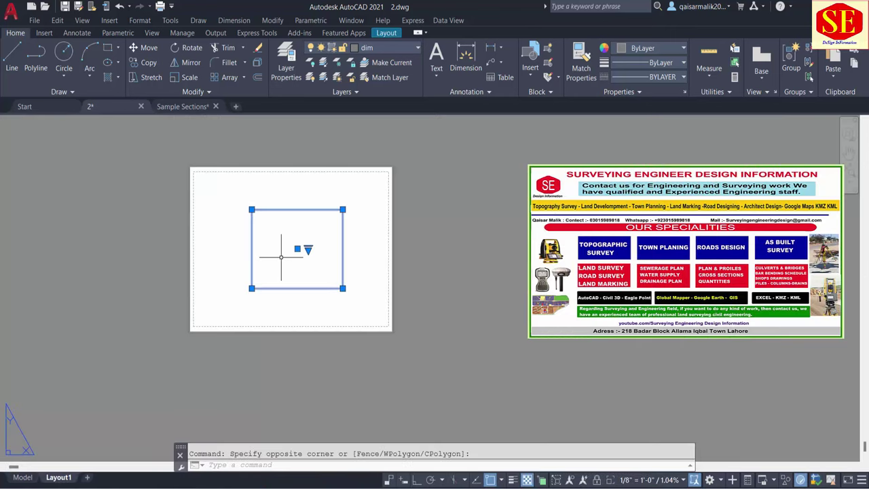
text(e)
key(Return)
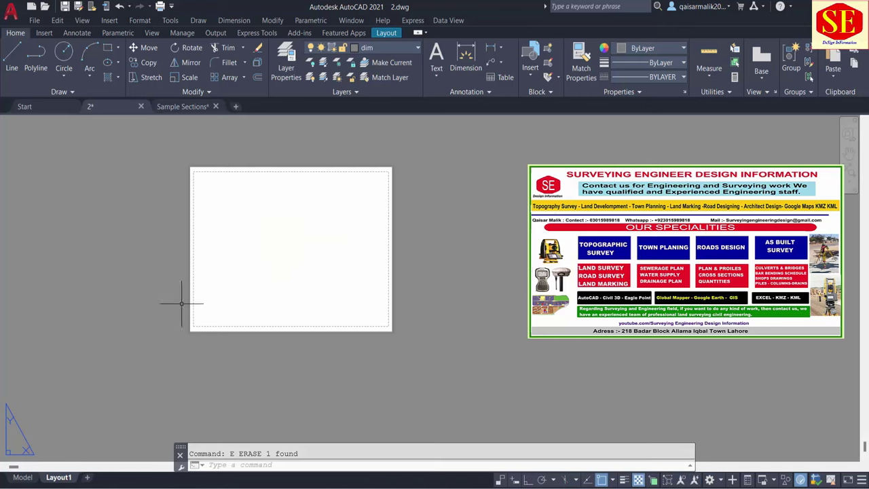
right_click(62, 480)
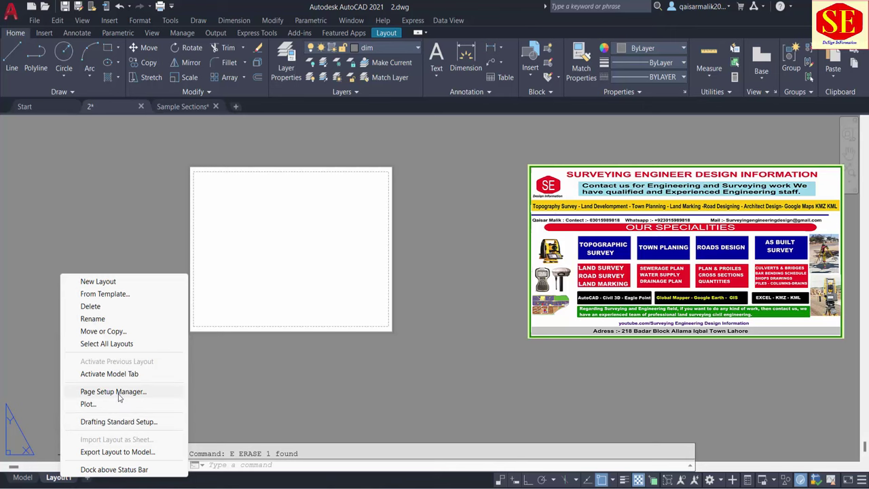
In the Page Setup Manager, create a new page setup named SAMPLE 1
click(119, 393)
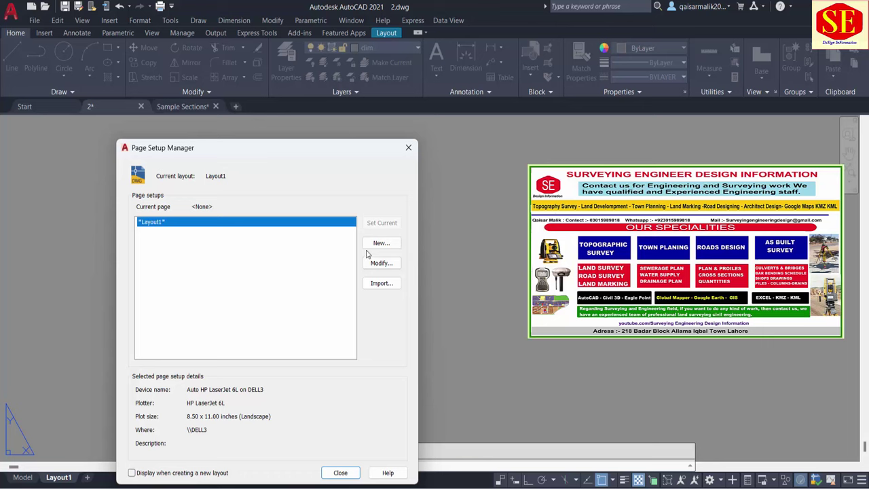
click(381, 244)
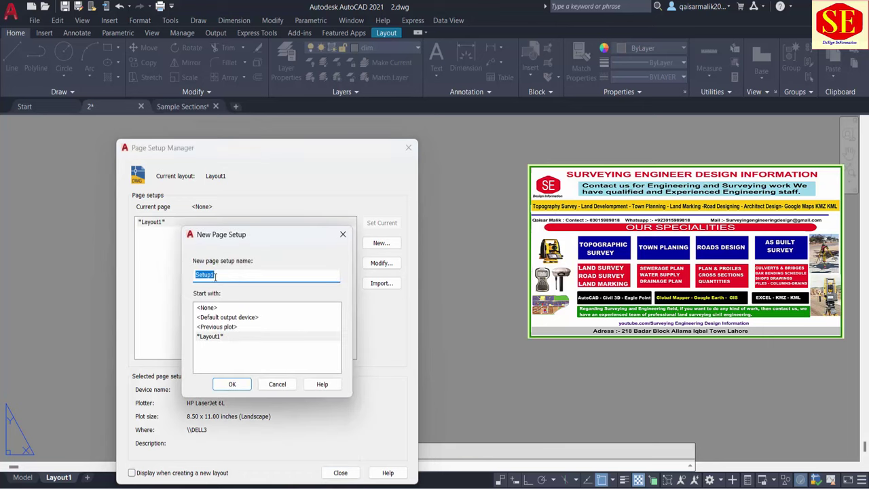
text(SAMPL)
text(E 1)
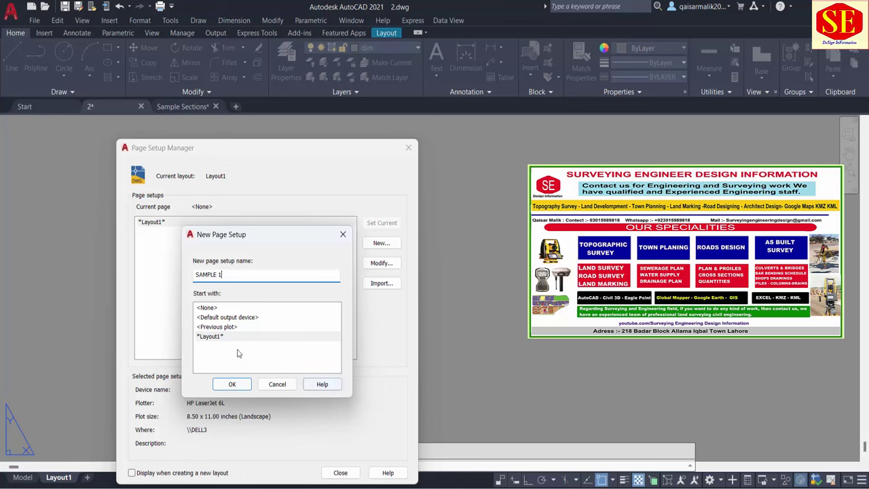
click(232, 383)
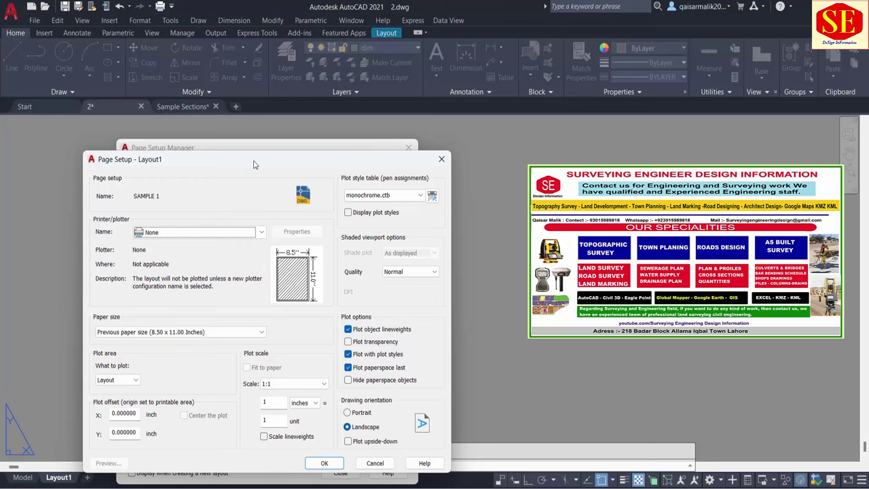
Set the plot style table to Fill Patterns.ctb after trying None and acad.ctb
drag(255, 165, 296, 132)
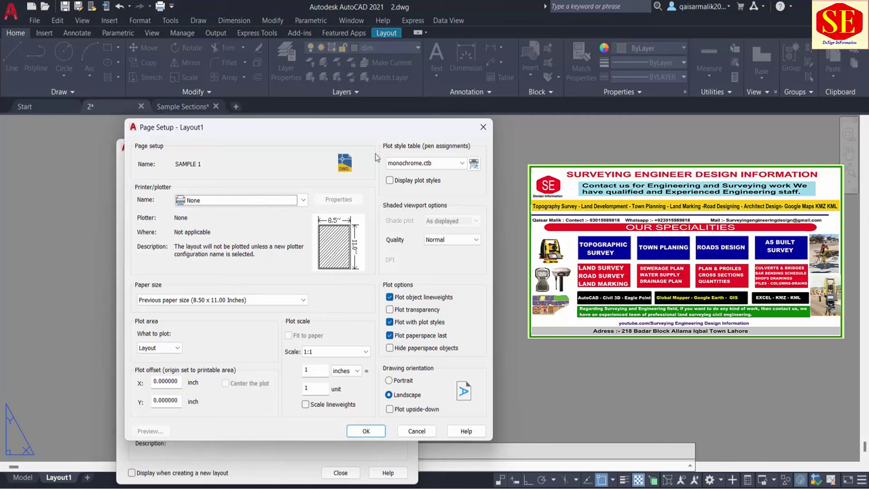
click(462, 163)
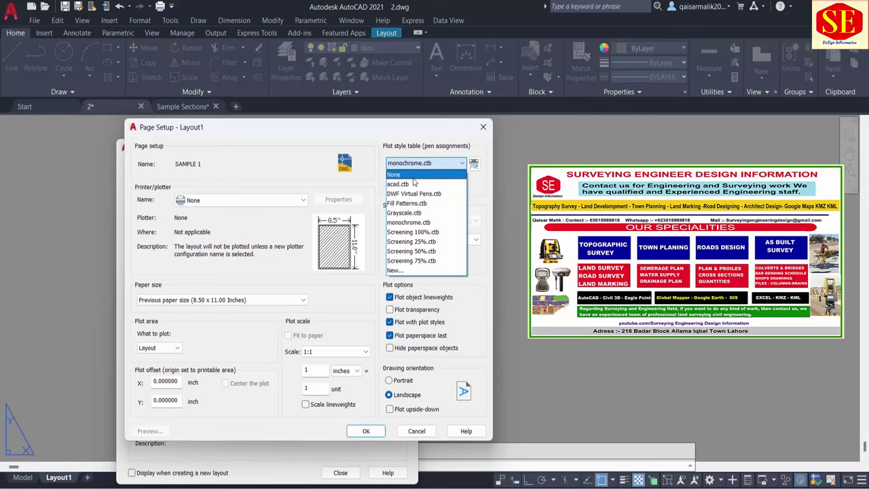
click(413, 178)
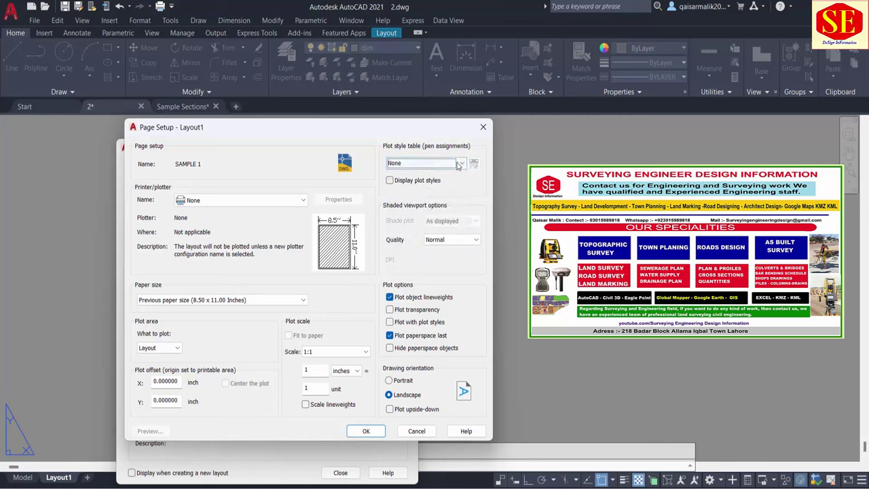
click(459, 164)
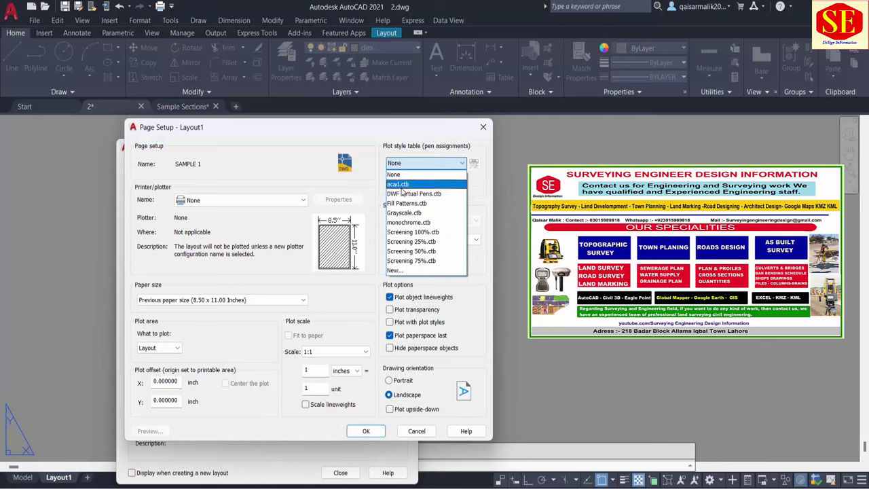
click(402, 184)
click(459, 163)
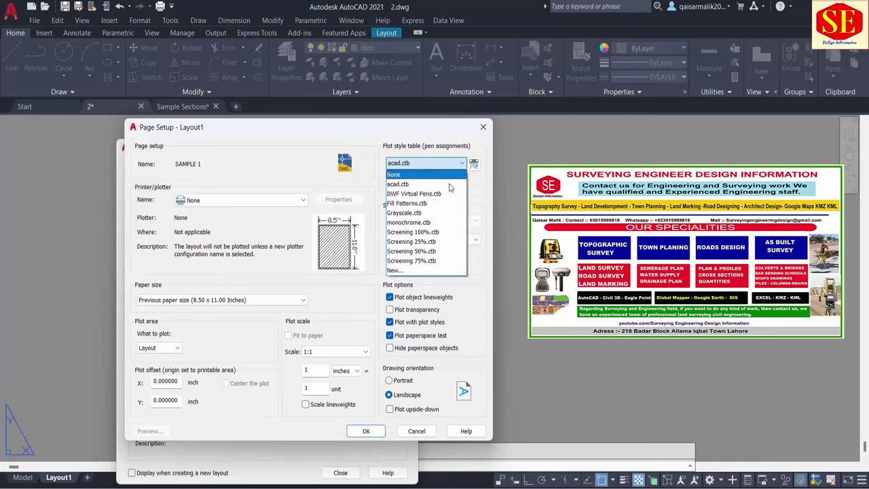
click(411, 204)
click(459, 164)
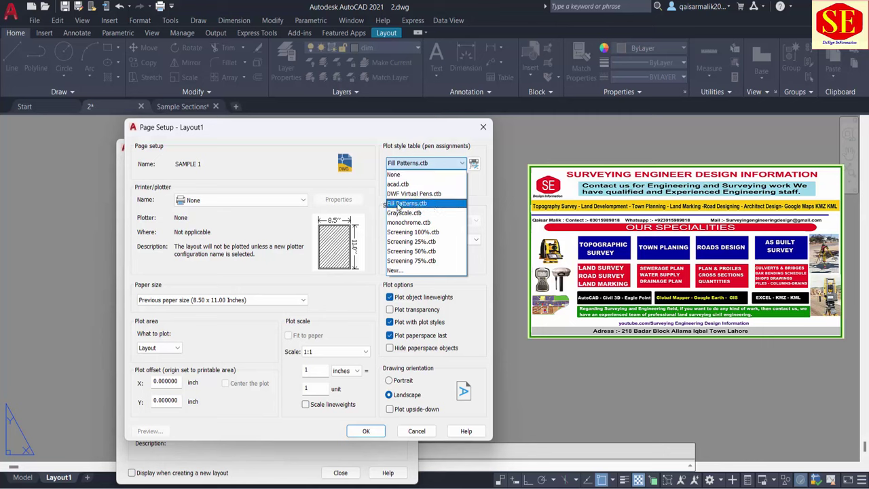
click(401, 204)
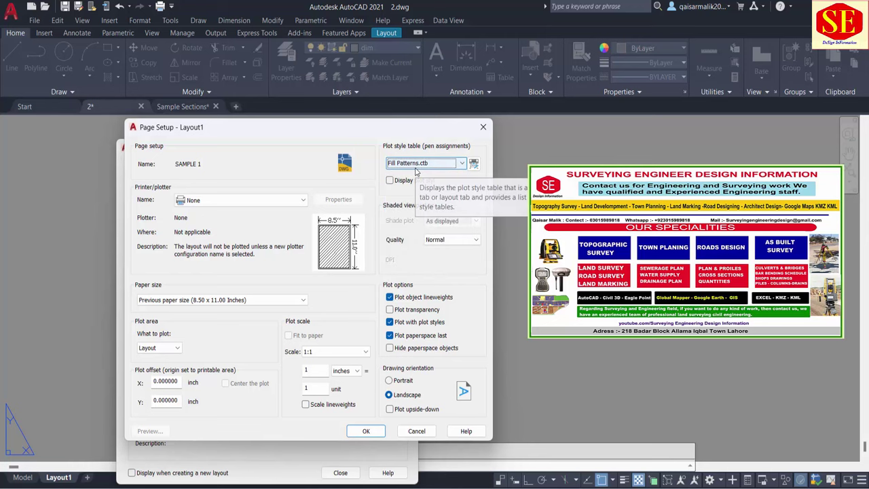
Inspect Fill Patterns.ctb in the Plot Style Table Editor and close it unchanged
click(474, 164)
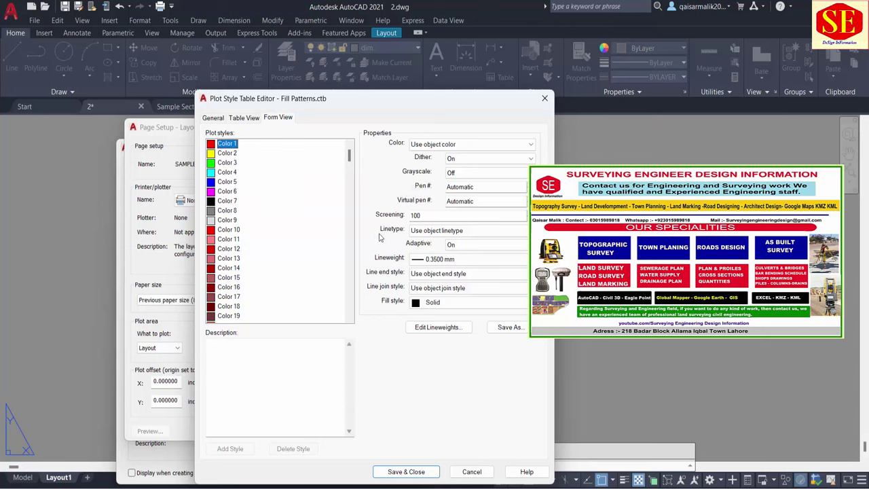
click(441, 231)
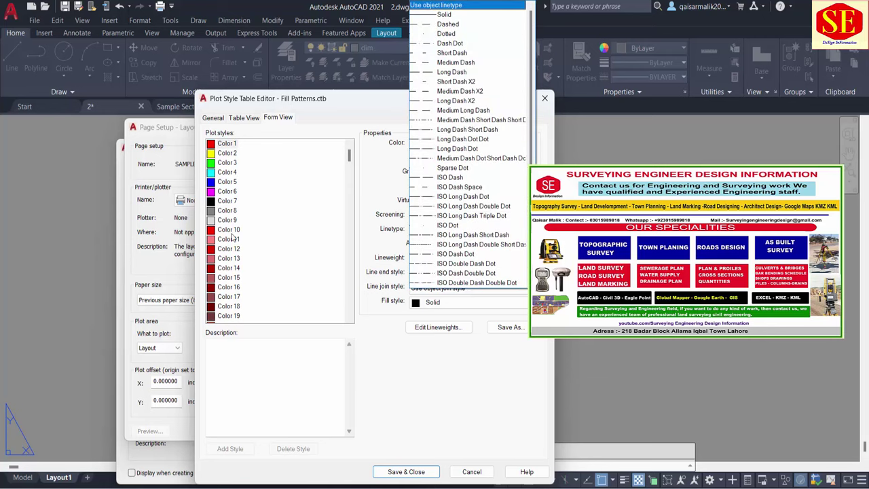
click(455, 456)
click(472, 471)
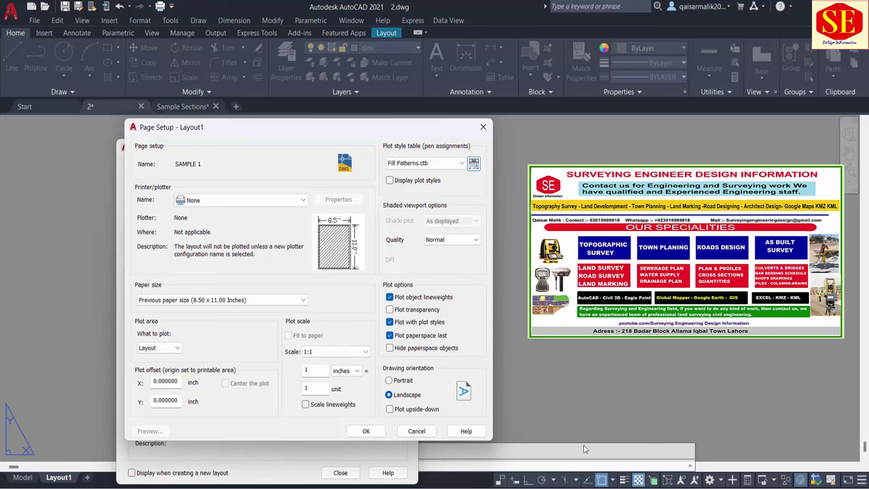
Select the HP OfficeJet Pro 7720 series printer with A3 paper size
click(215, 203)
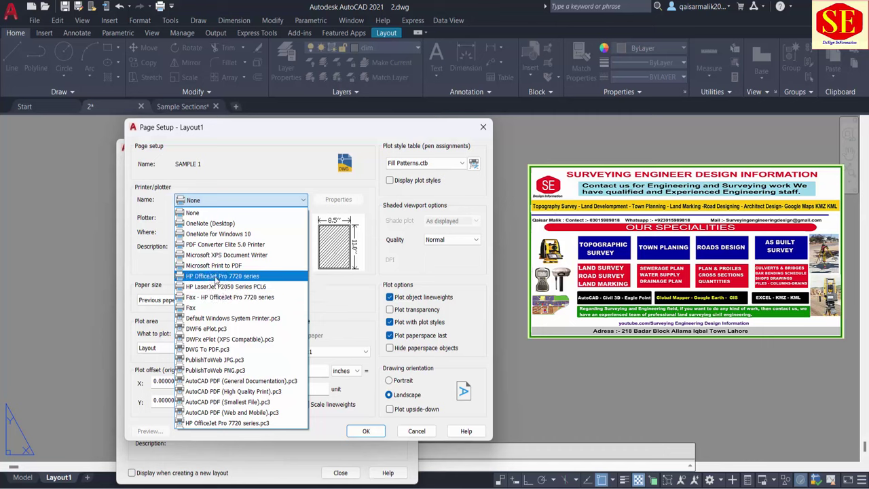
click(216, 276)
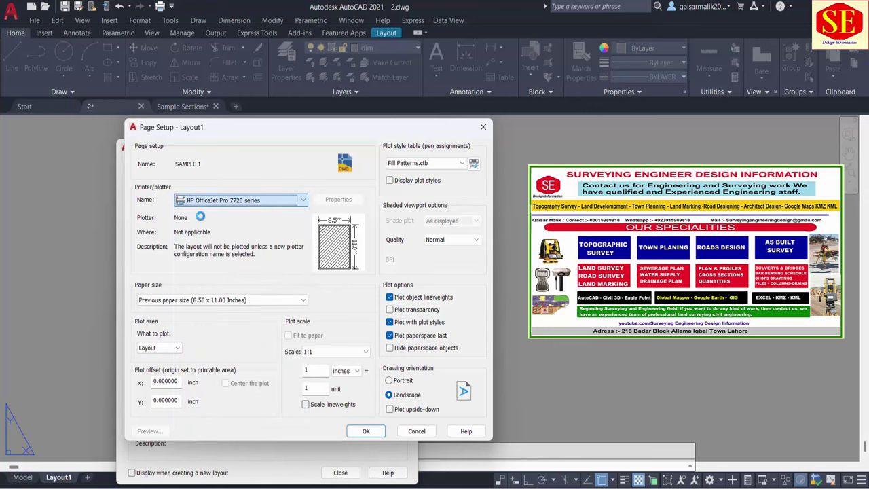
click(167, 299)
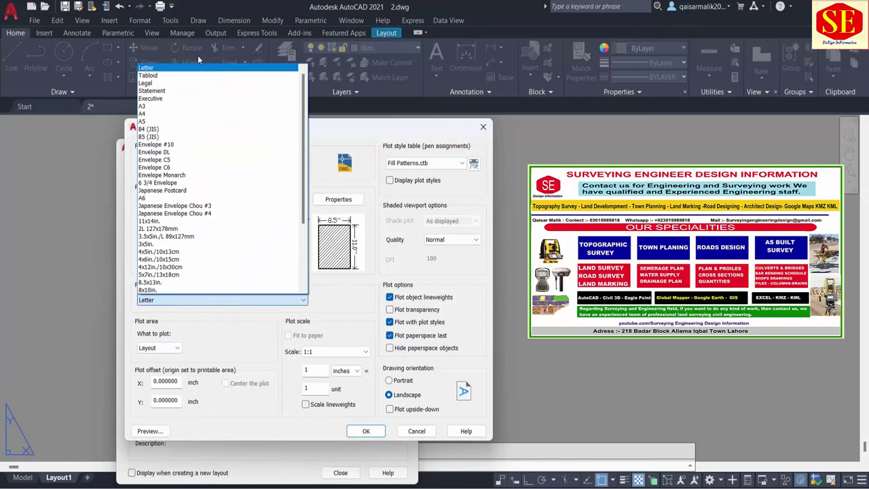
click(153, 106)
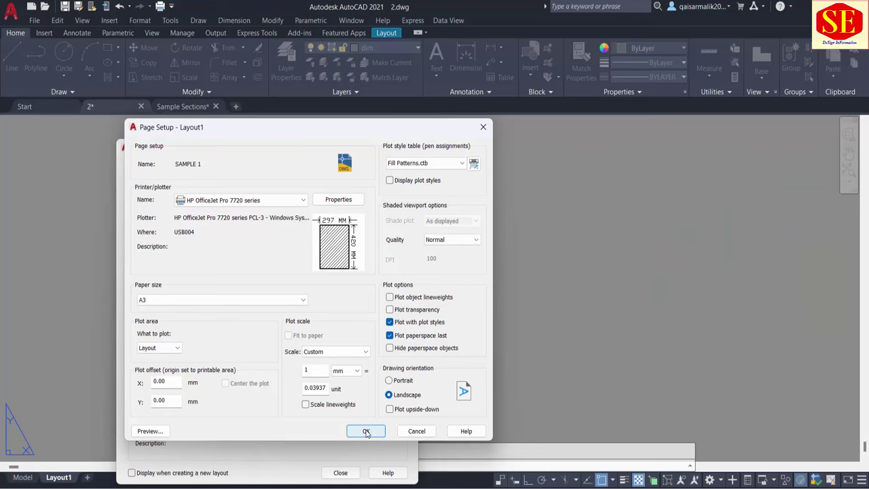
Make SAMPLE 1 the current page setup for Layout1, then add a new Layout2
click(366, 432)
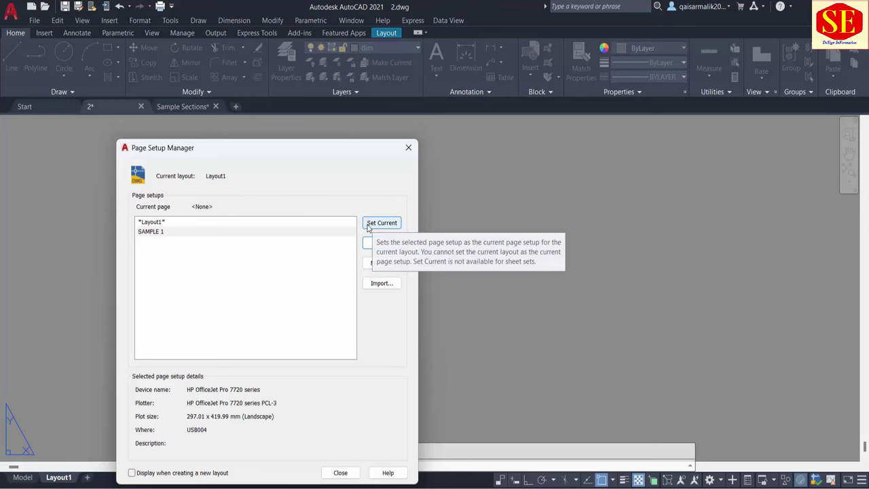
click(143, 225)
click(144, 232)
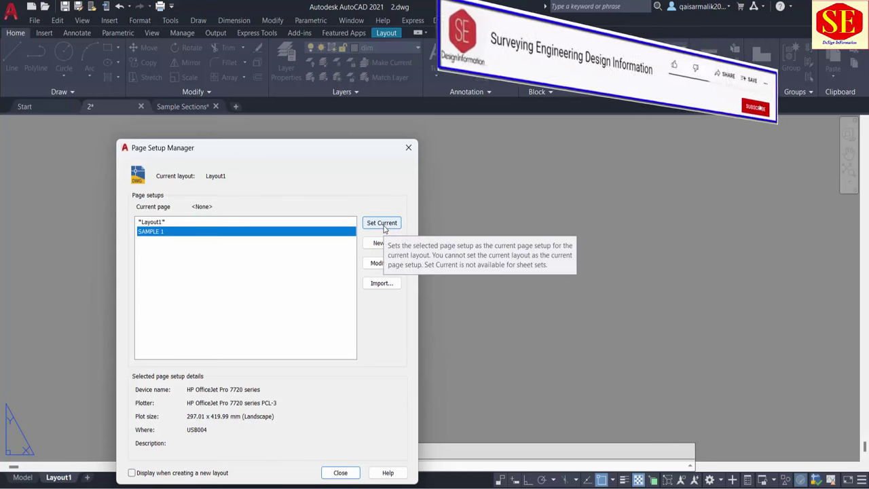
click(383, 224)
click(340, 472)
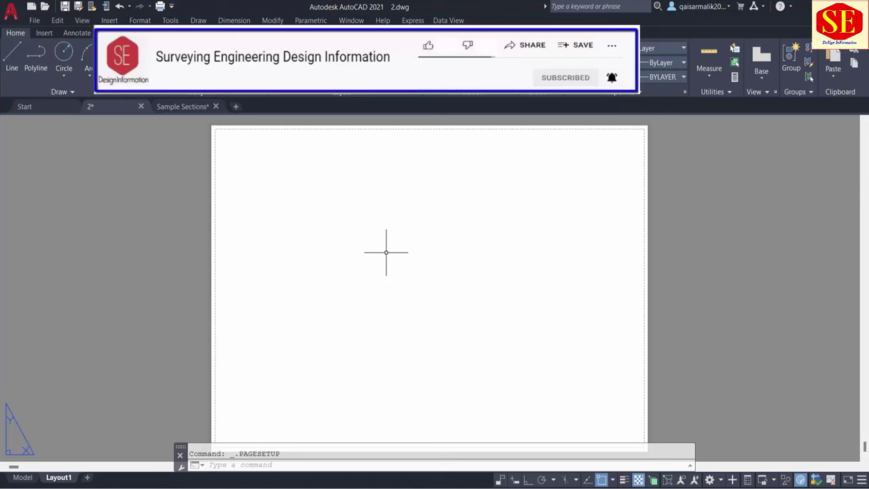
click(88, 479)
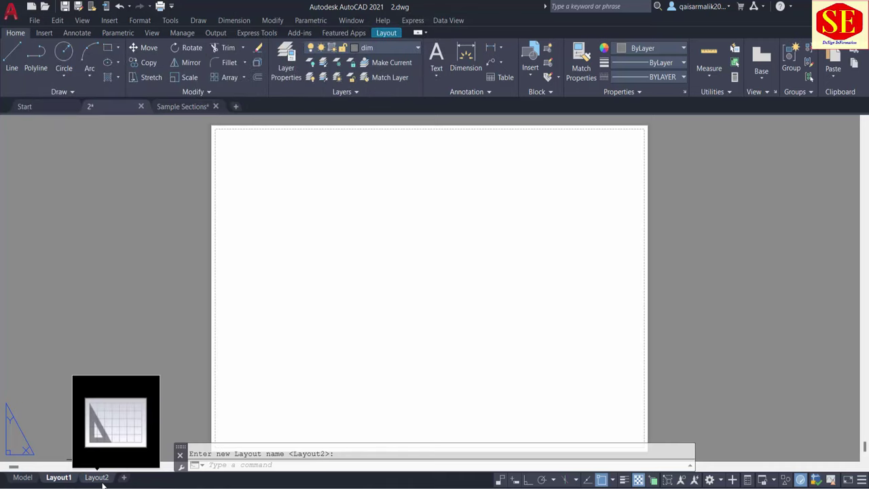
Erase Layout2's default viewport with E and bring up its Page Setup Manager
right_click(103, 478)
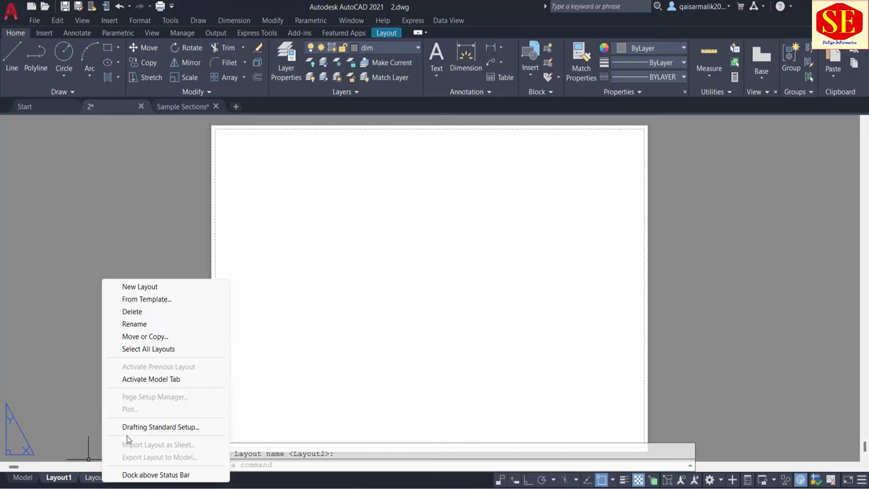
key(Escape)
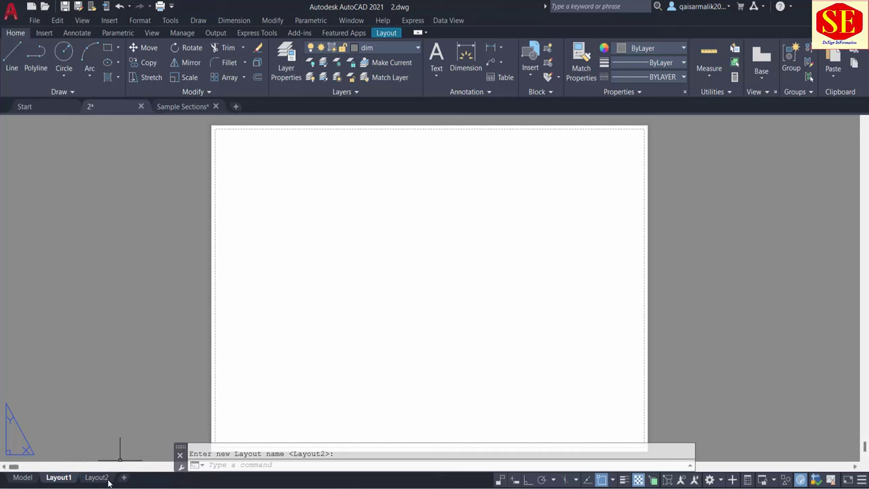
click(100, 478)
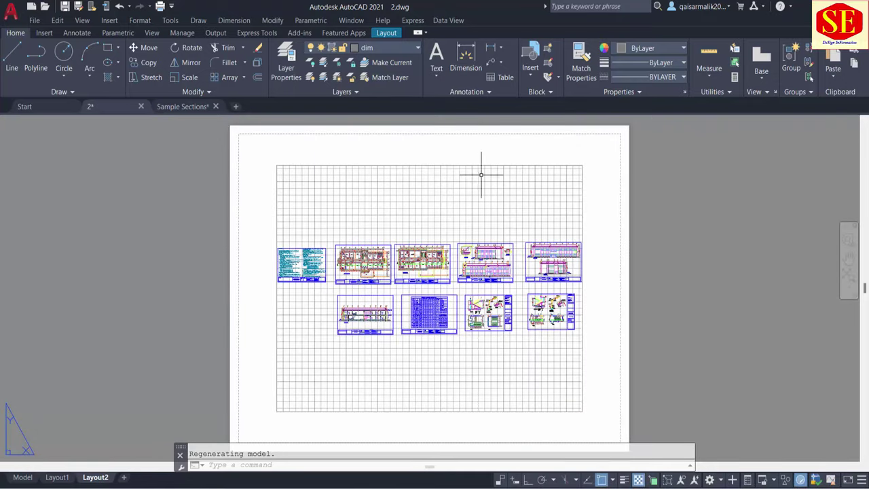
click(477, 162)
click(419, 191)
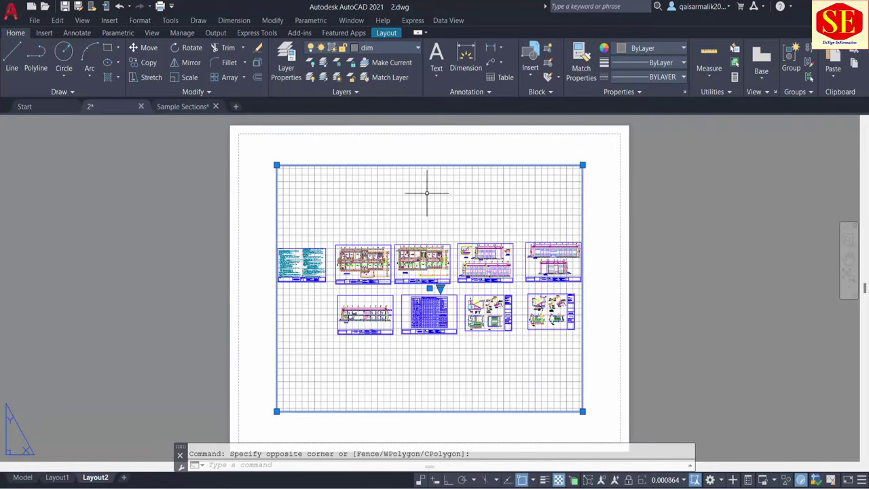
text(e)
key(Return)
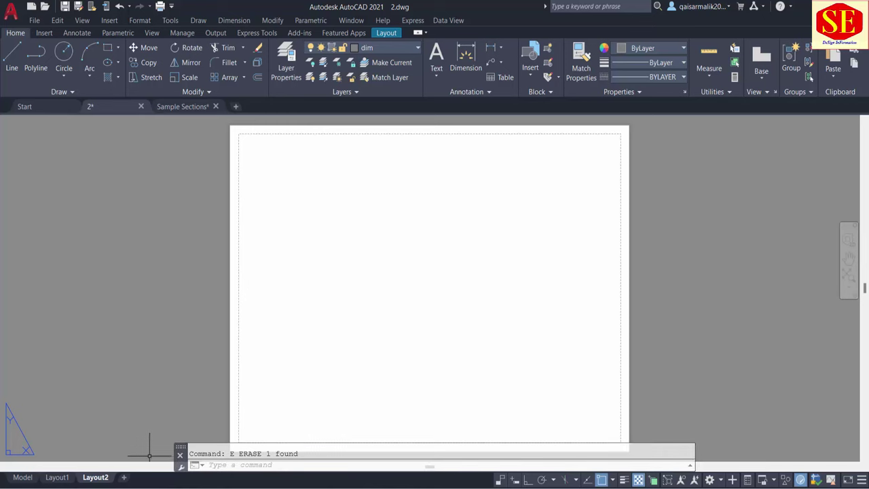
right_click(95, 475)
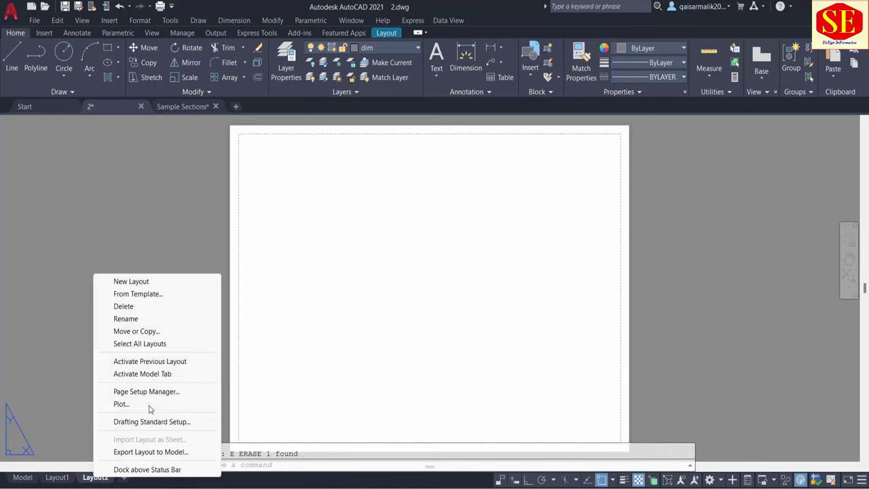
click(129, 393)
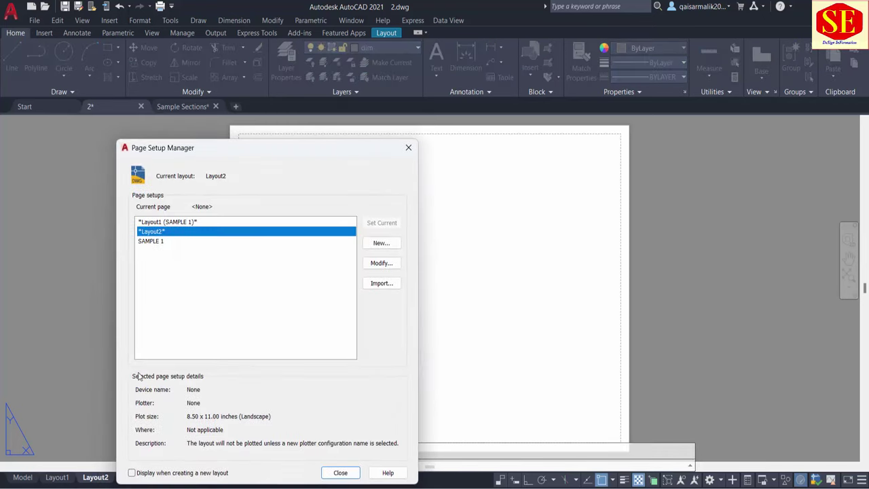
Create a new Layout2 page setup named PDF that uses the monochrome.ctb plot style table
click(385, 243)
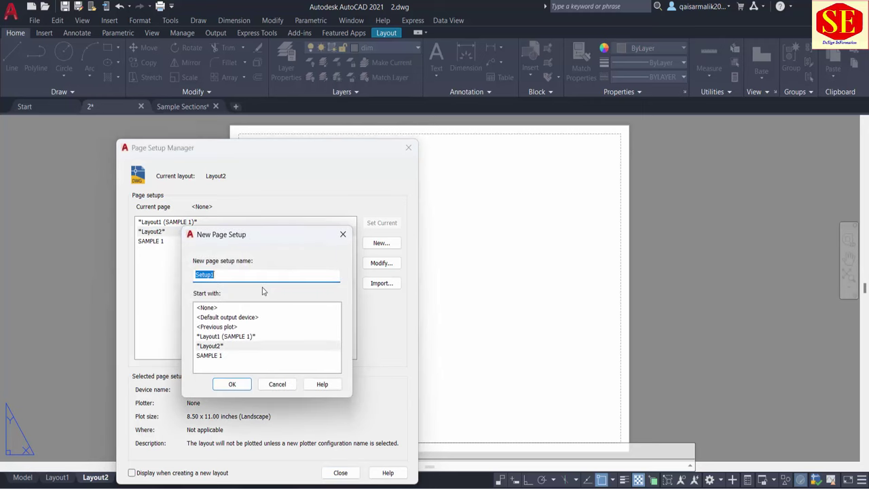
text(PDF)
click(241, 384)
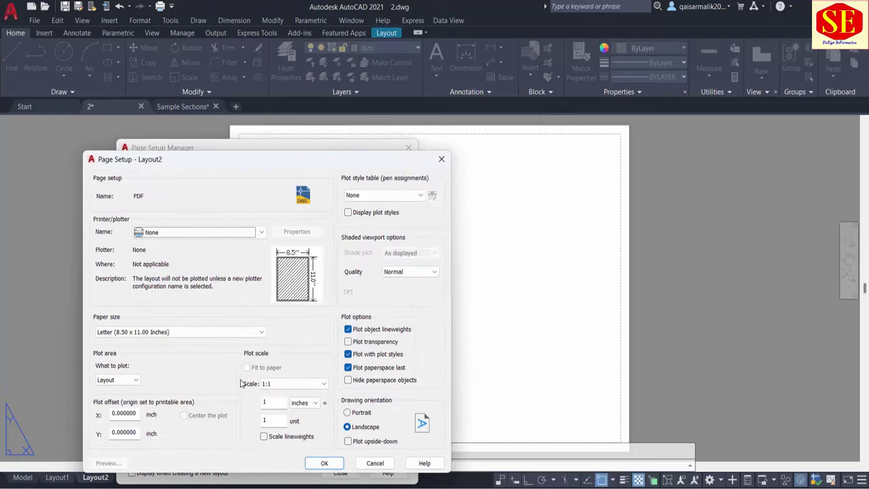
click(373, 195)
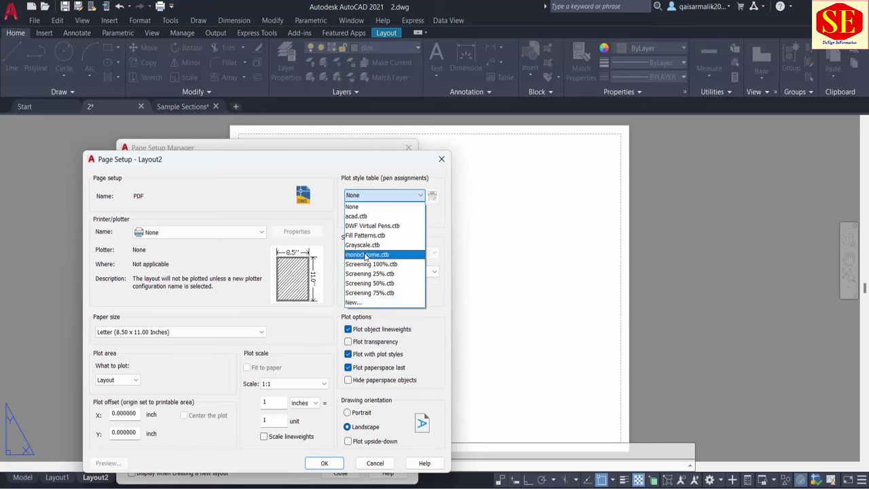
click(364, 255)
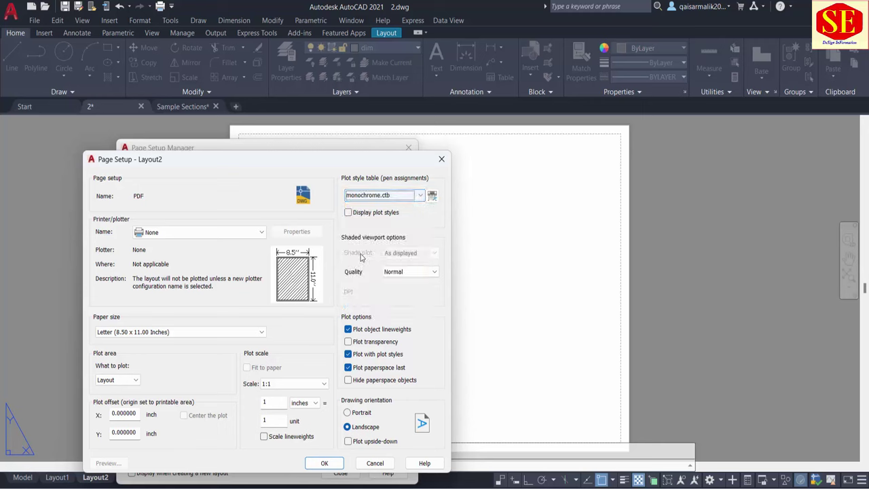
click(193, 233)
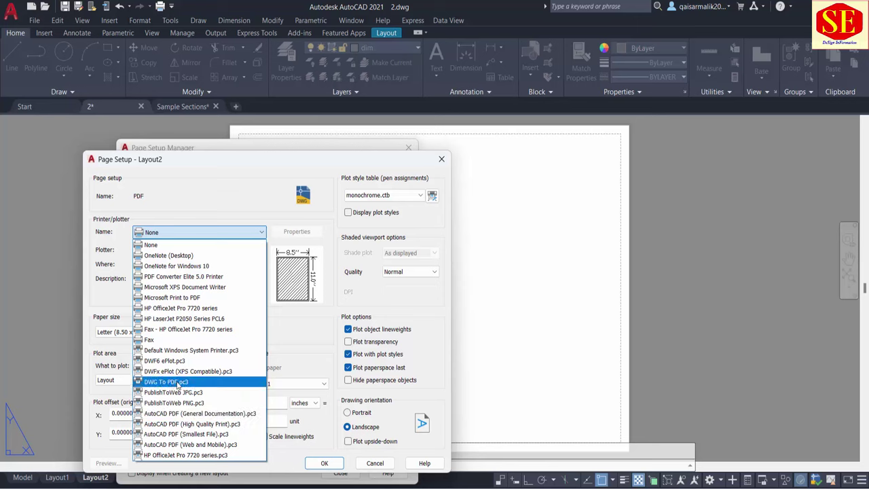
Choose DWG To PDF.pc3 as the printer with ISO A3 (297.00 x 420.00 MM) paper
click(178, 384)
click(178, 332)
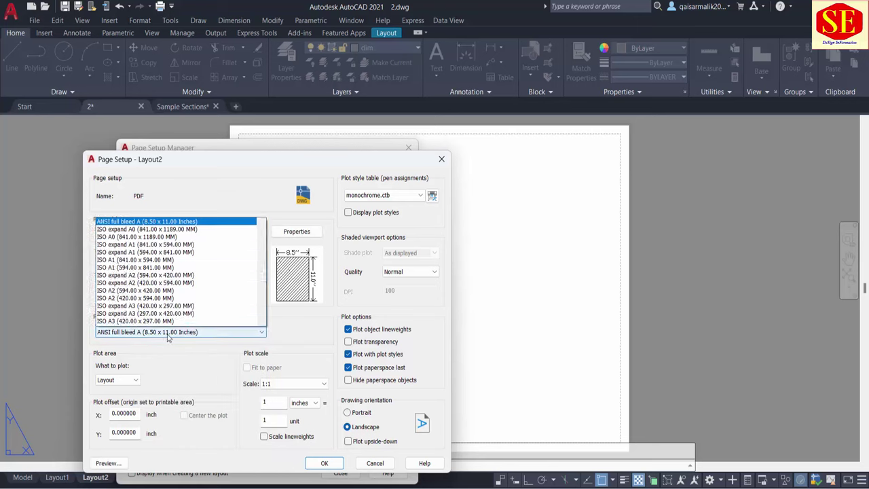
scroll(166, 214, down, 3)
scroll(166, 215, down, 3)
scroll(186, 292, down, 3)
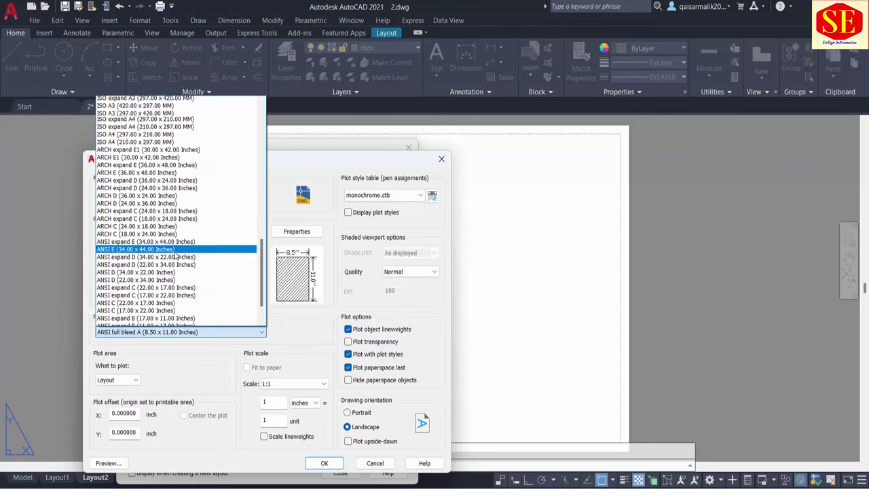
scroll(186, 292, up, 6)
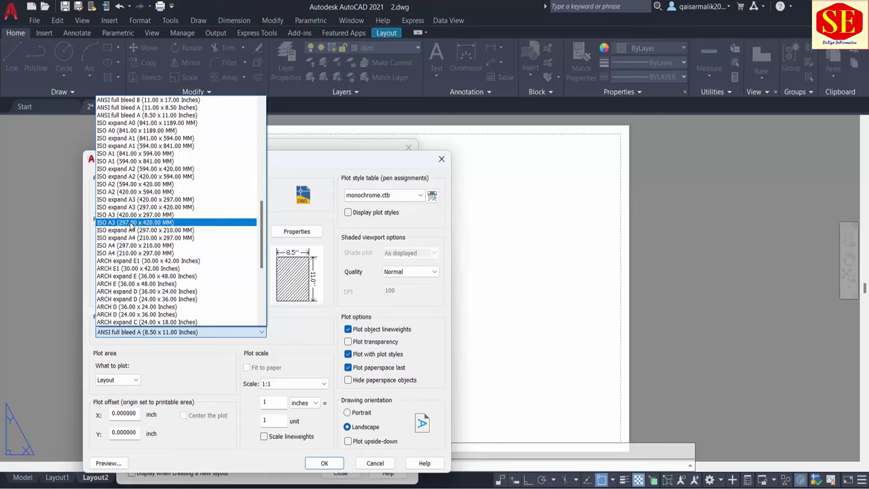
click(131, 228)
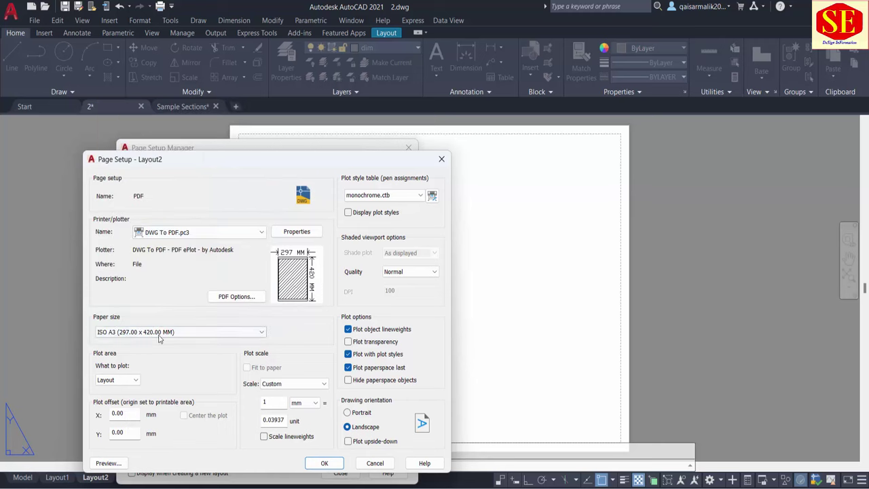
Keep ISO A3 as the paper size and turn off plotting of object lineweights
click(179, 333)
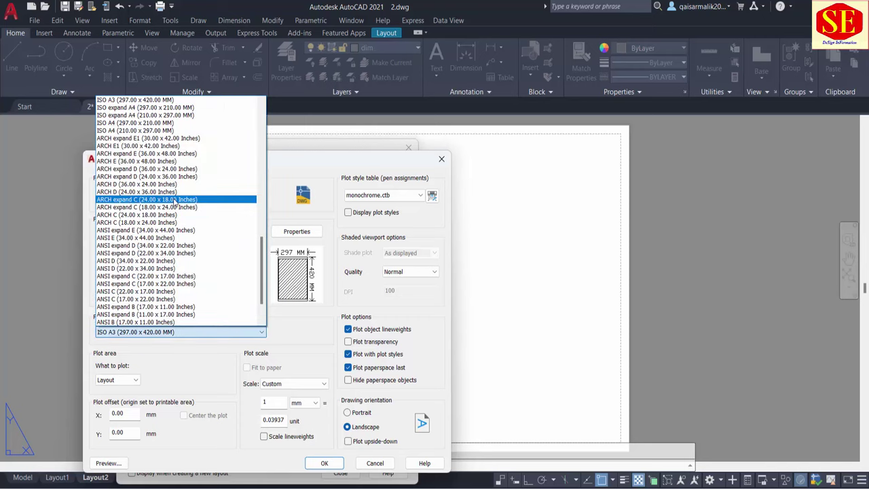
scroll(176, 219, up, 6)
scroll(180, 183, up, 6)
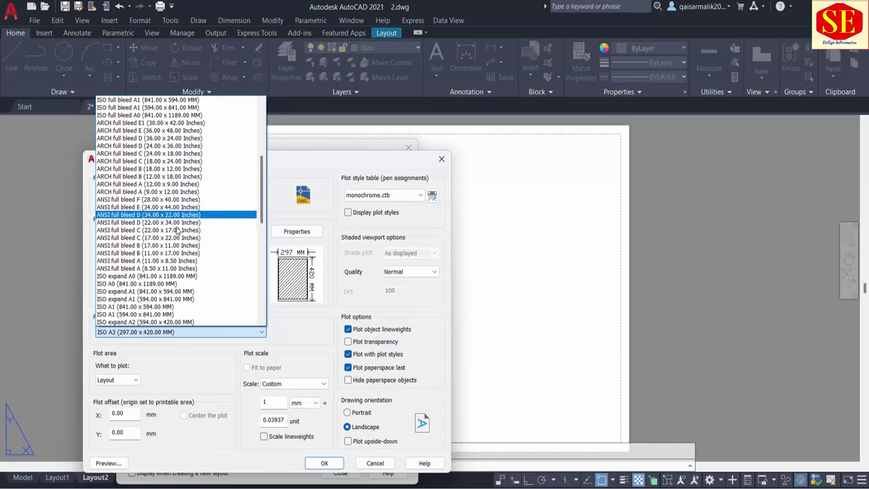
scroll(182, 231, down, 1)
scroll(184, 228, down, 2)
scroll(183, 229, down, 2)
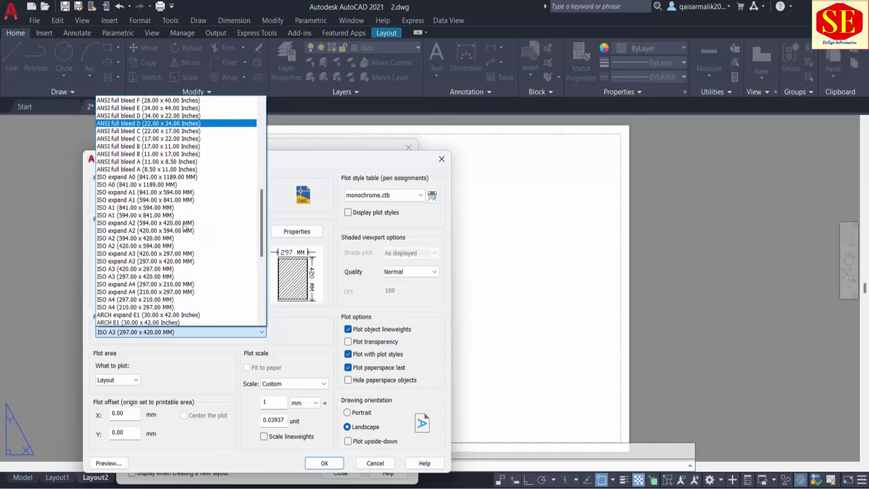
scroll(184, 229, down, 1)
click(126, 261)
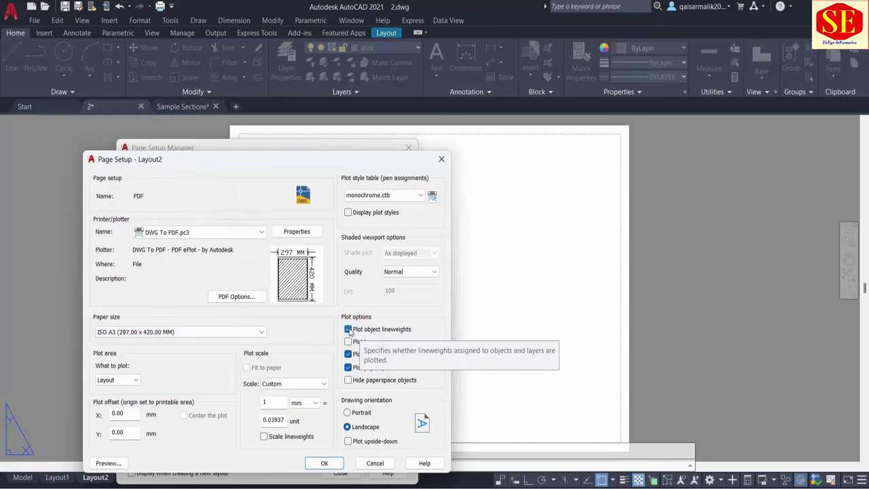
click(349, 330)
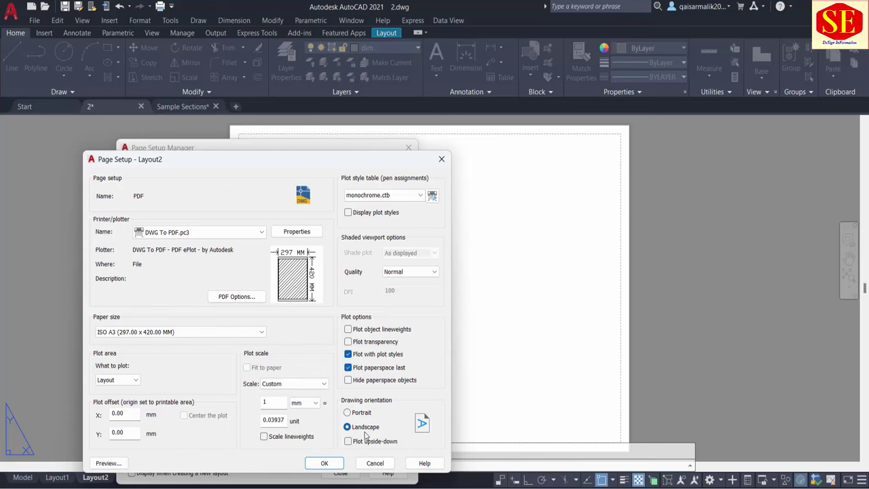
Save the PDF page setup, make it current for Layout2, and close the manager
click(325, 464)
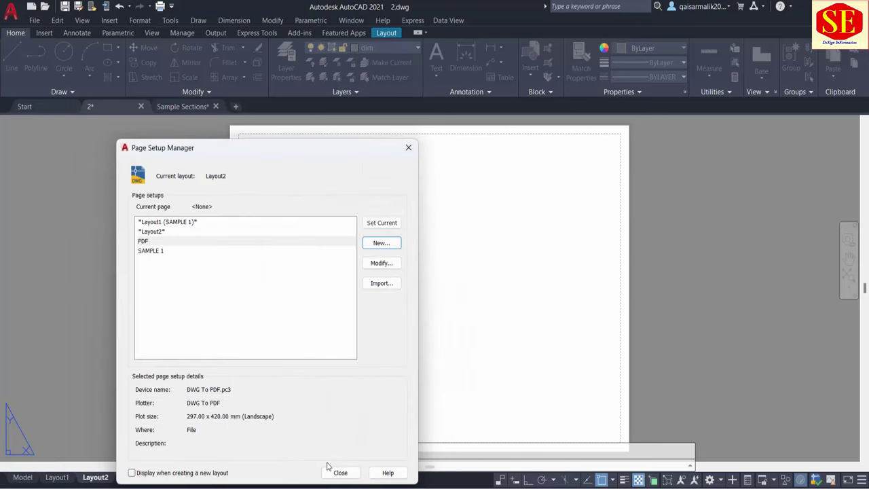
click(381, 223)
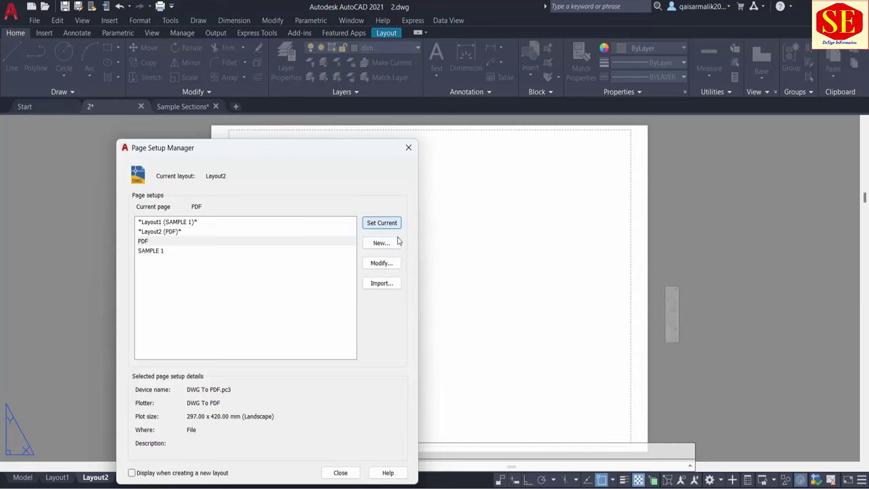
click(340, 473)
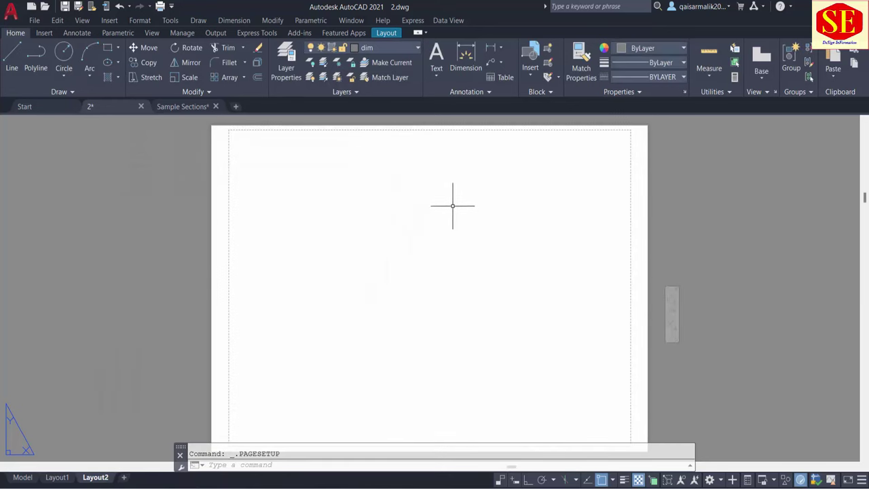
Switch back and forth between the Layout1 and Layout2 sheets, ending on Layout1
click(57, 478)
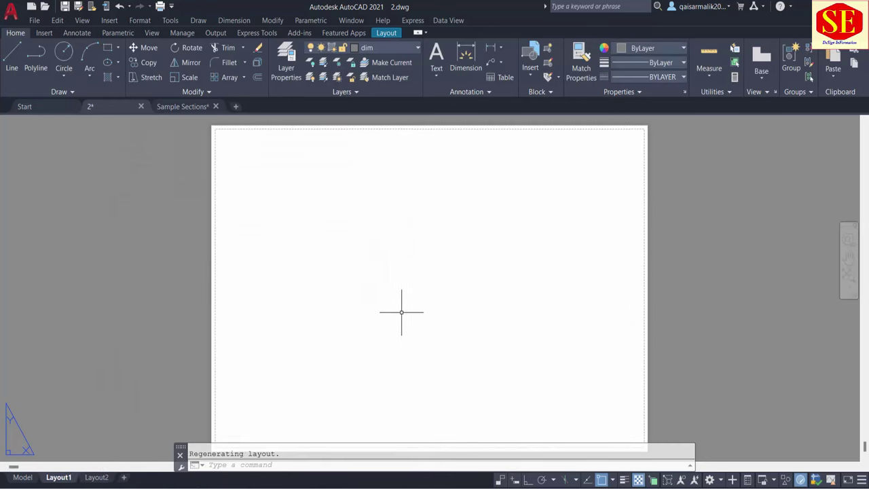
click(95, 477)
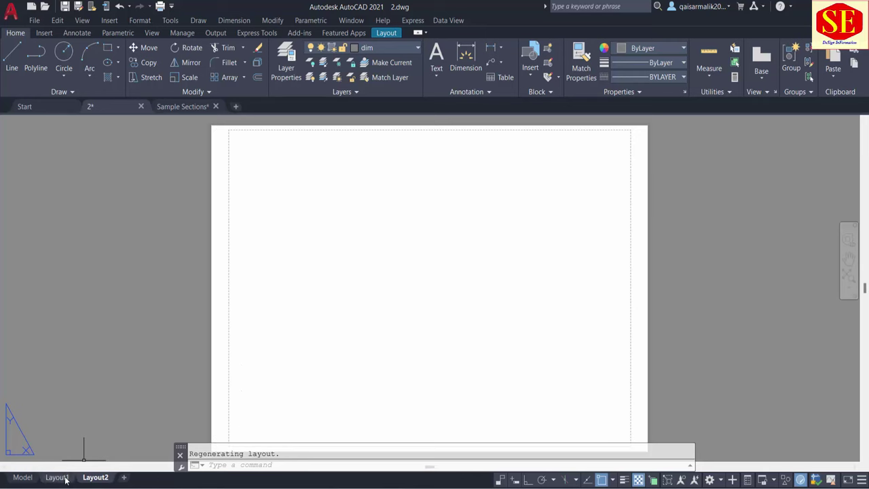
click(66, 479)
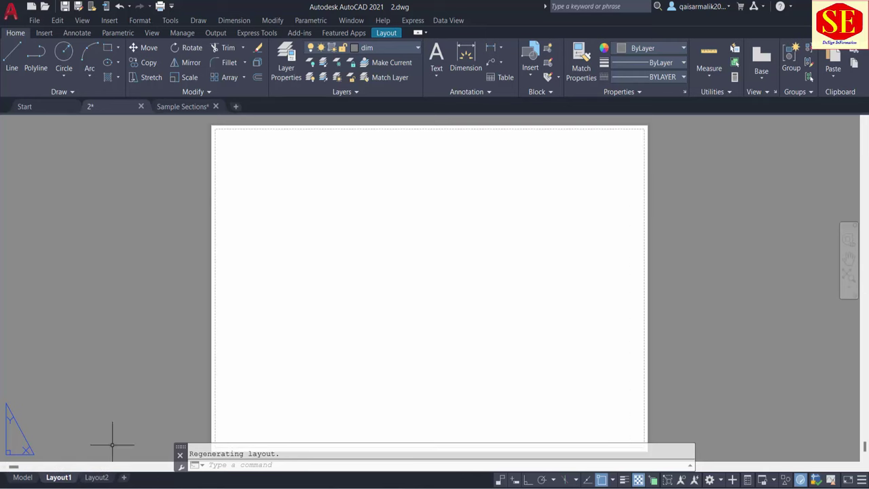
click(102, 481)
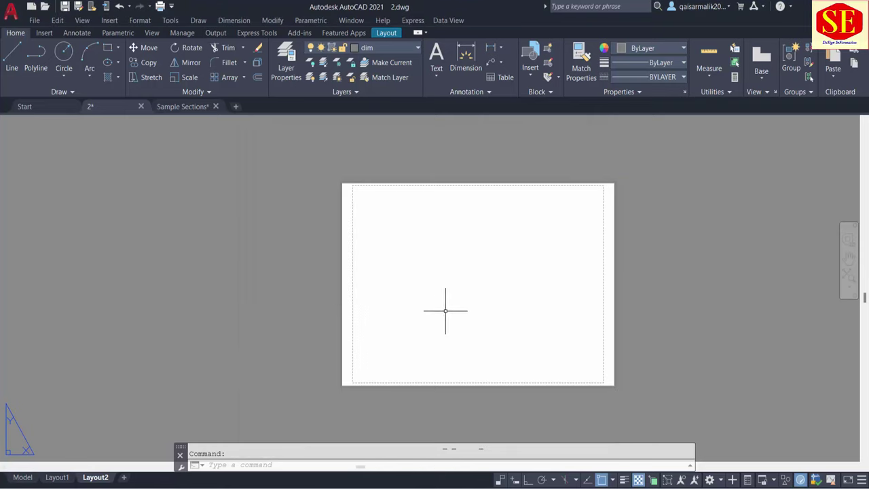
click(64, 478)
click(97, 479)
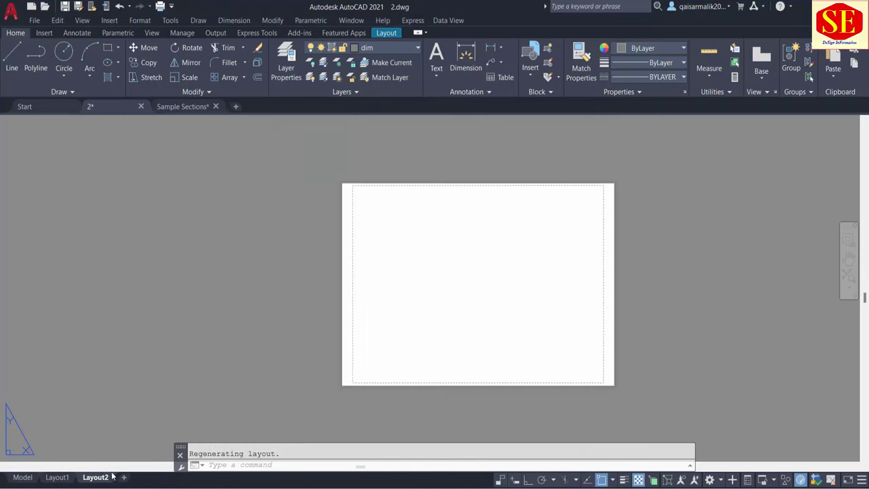
click(59, 477)
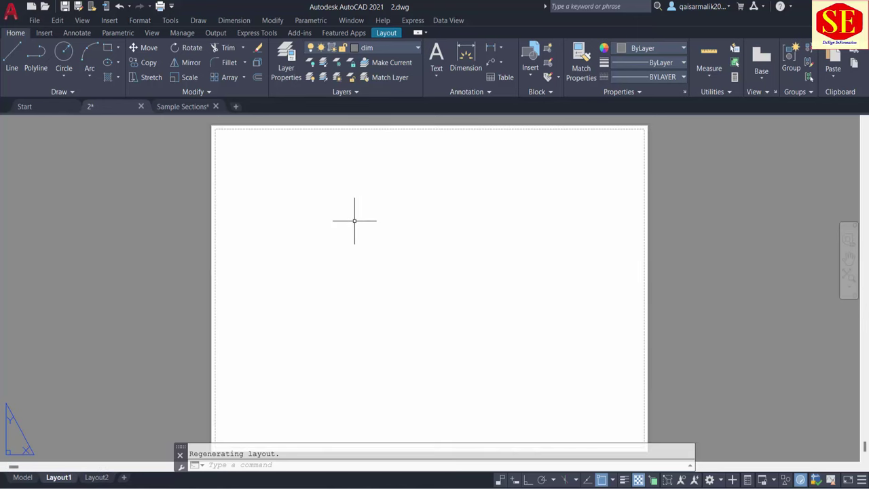
Draw a new viewport with MV across the Layout1 sheet from its top-left corner
text(MV)
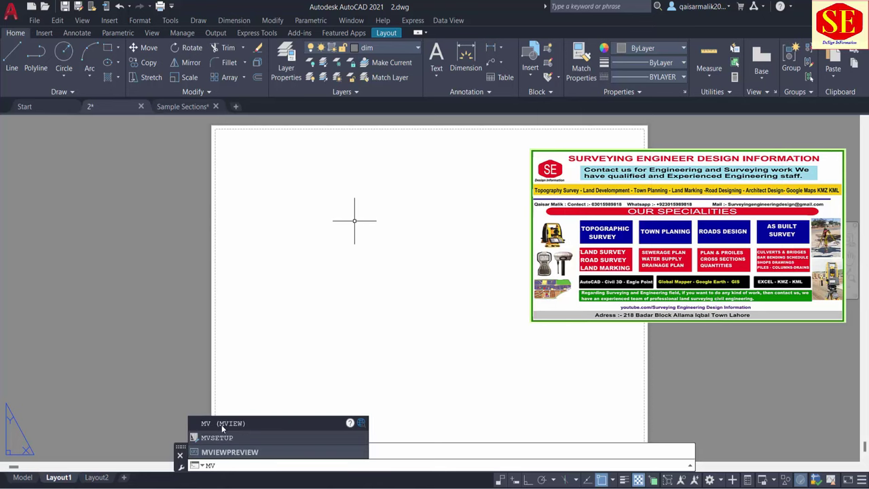
click(221, 424)
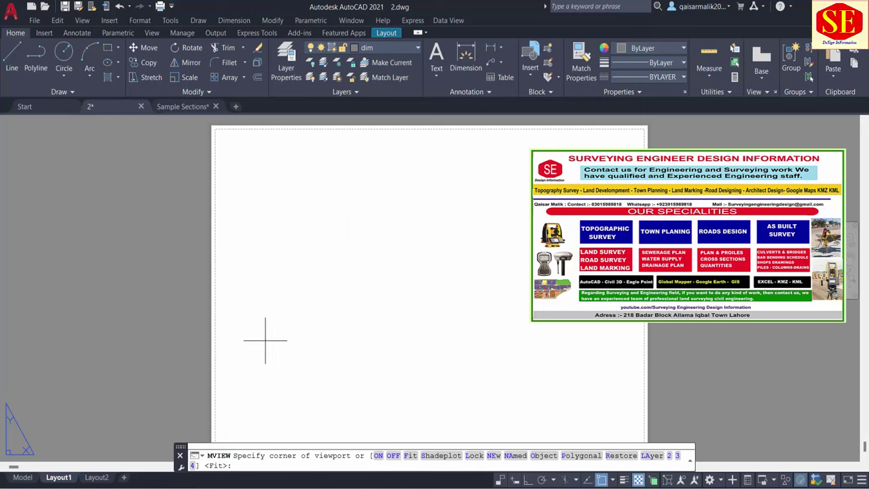
click(214, 130)
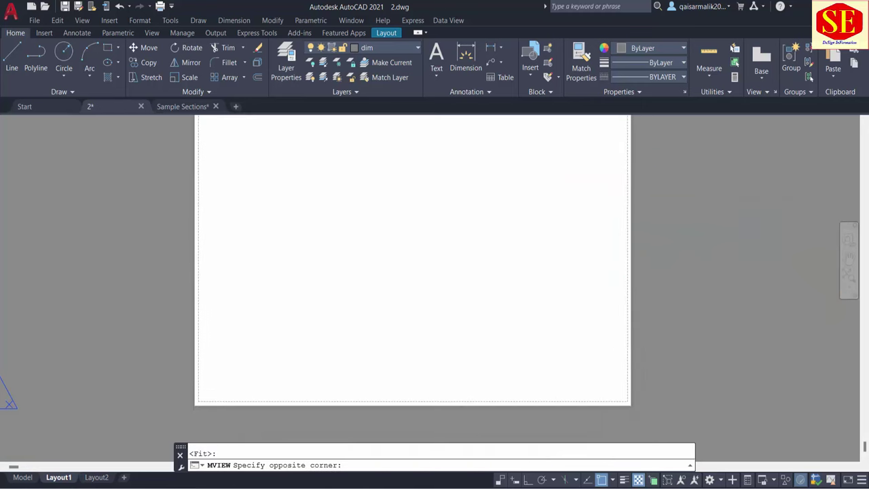
click(628, 401)
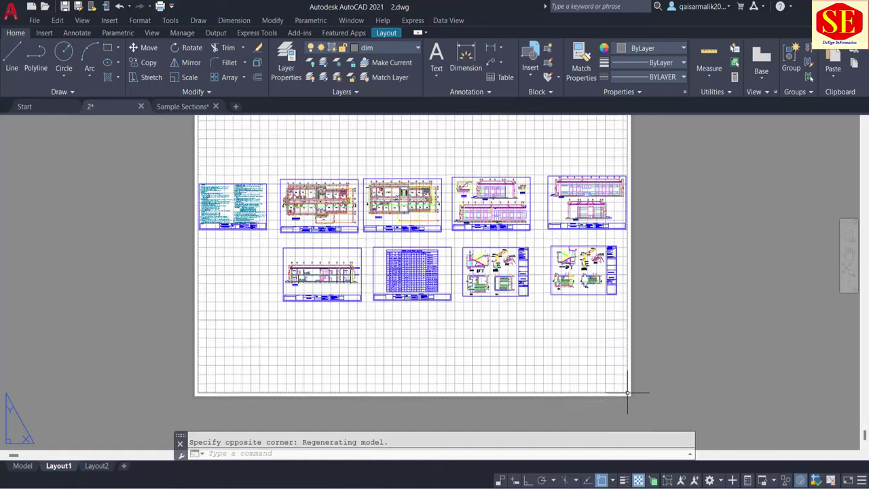
scroll(530, 306, up, 2)
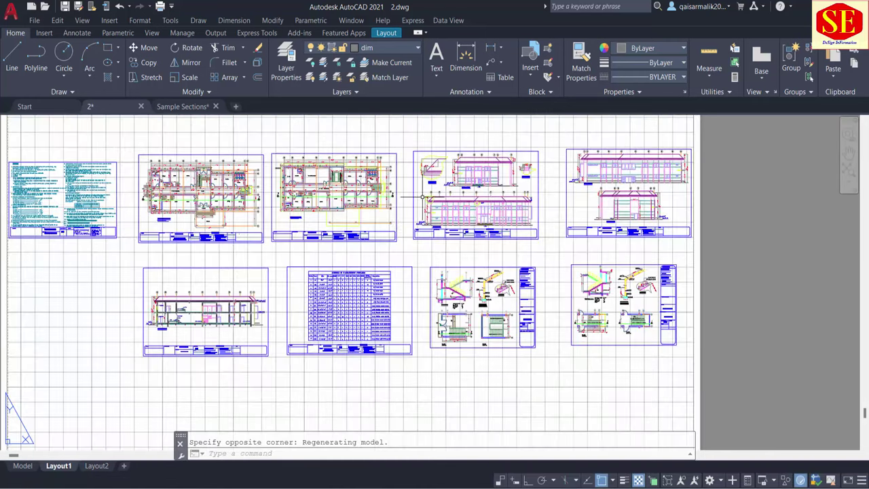
scroll(529, 305, down, 2)
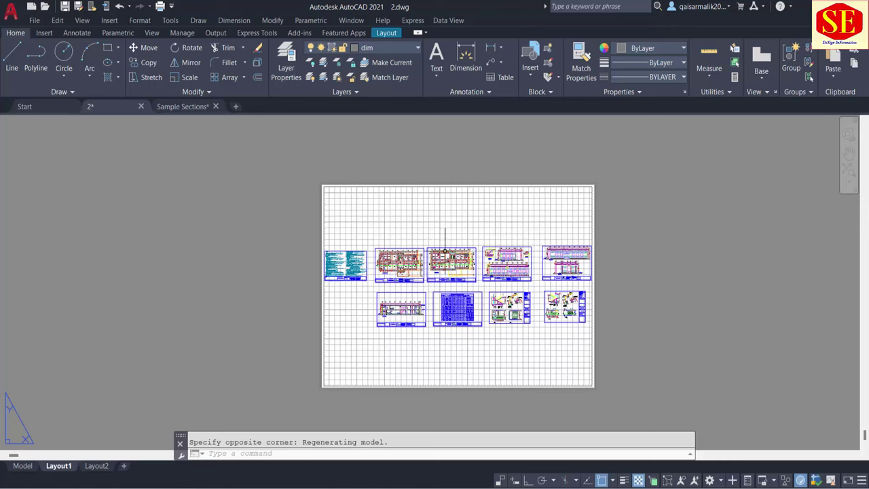
Activate the viewport in model space and shift the sheets slightly right
click(367, 305)
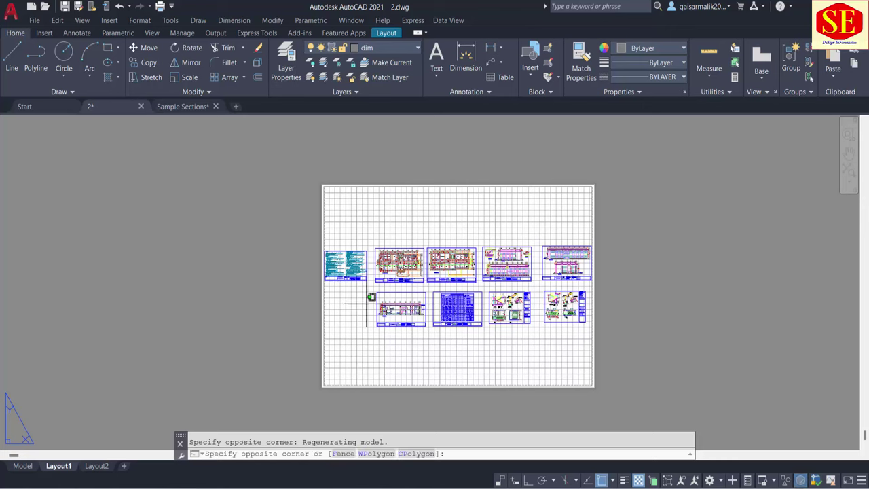
key(Escape)
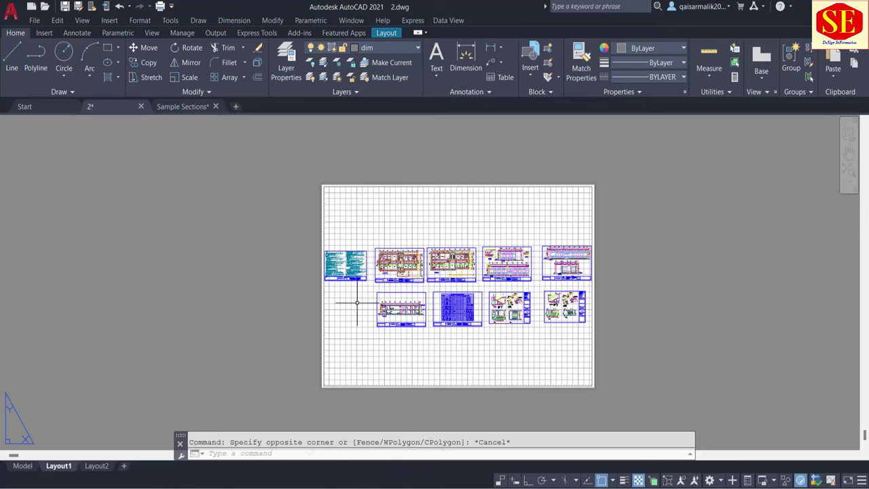
double_click(357, 304)
middle_drag(359, 305, 375, 307)
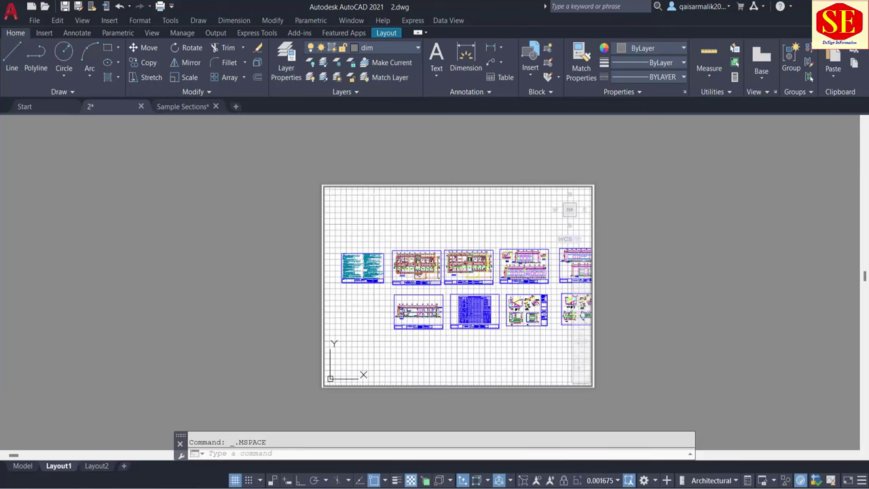
Turn the grid off and zoom in on the notes sheet inside the viewport
click(237, 480)
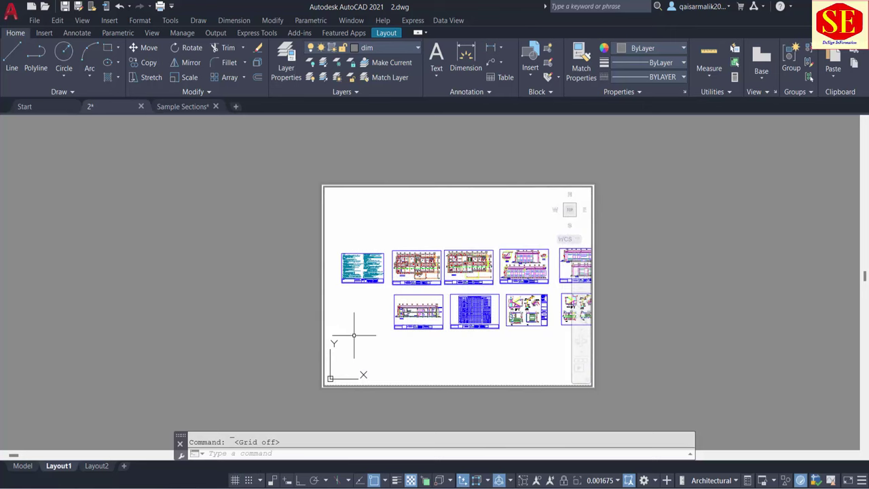
scroll(353, 271, up, 2)
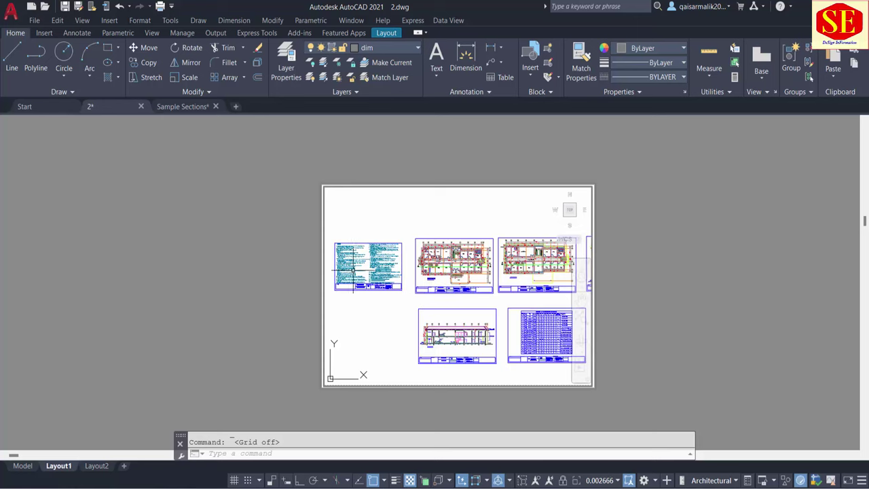
scroll(485, 261, up, 1)
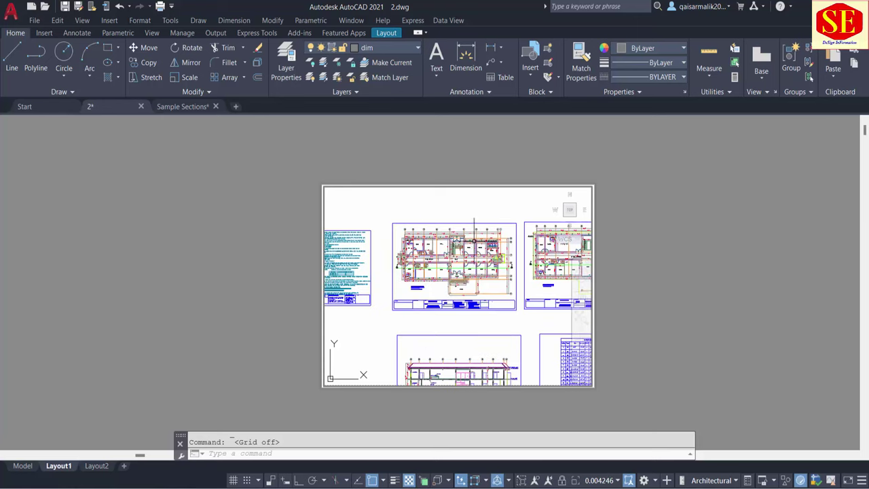
scroll(472, 255, up, 1)
middle_drag(447, 256, 521, 258)
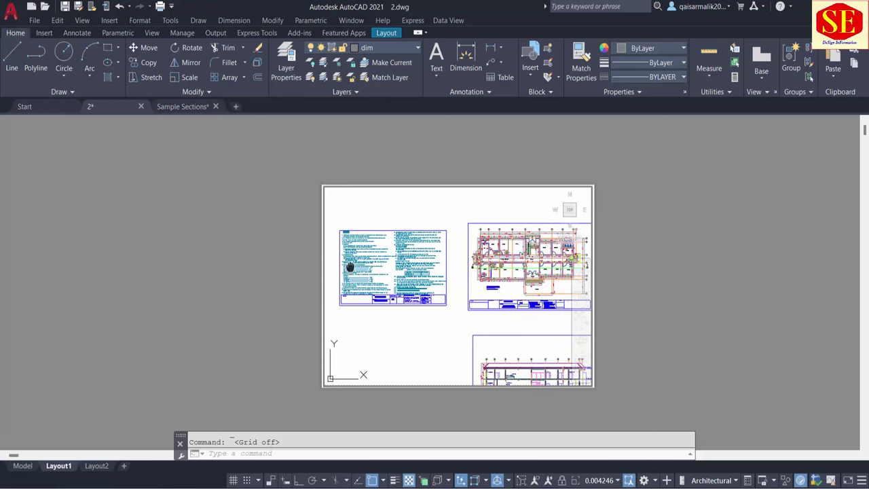
scroll(447, 269, up, 1)
scroll(447, 269, up, 1)
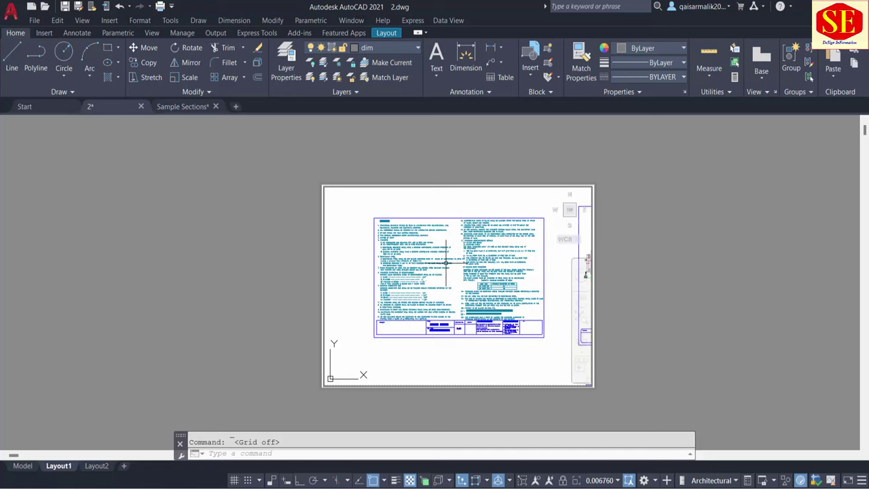
text(z)
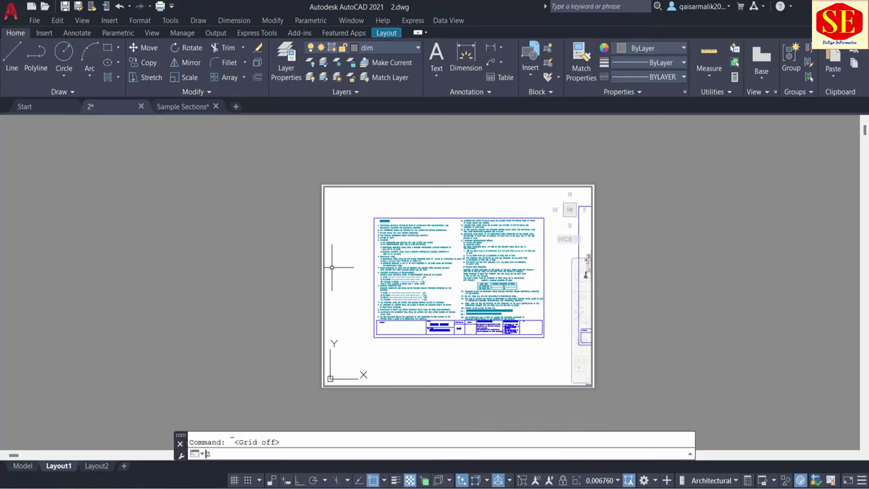
Toggle the viewport between paper and model space while adjusting its zoom
double_click(177, 308)
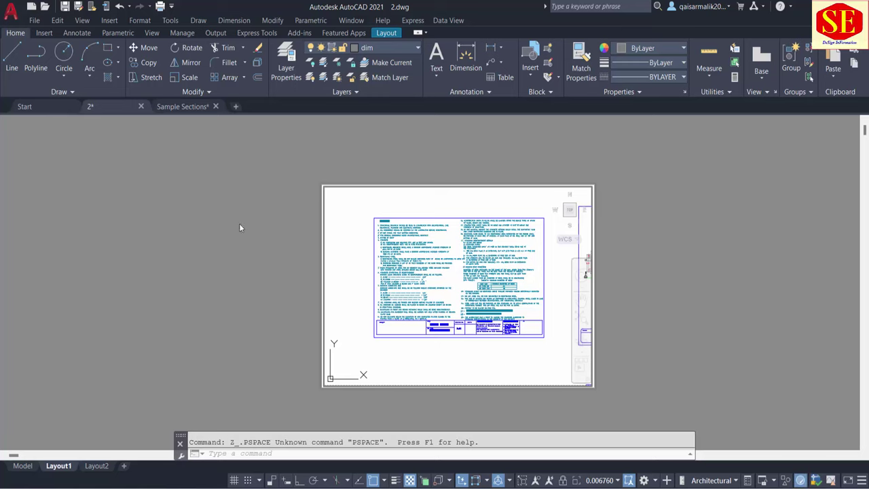
double_click(274, 175)
scroll(476, 260, down, 1)
scroll(476, 259, down, 1)
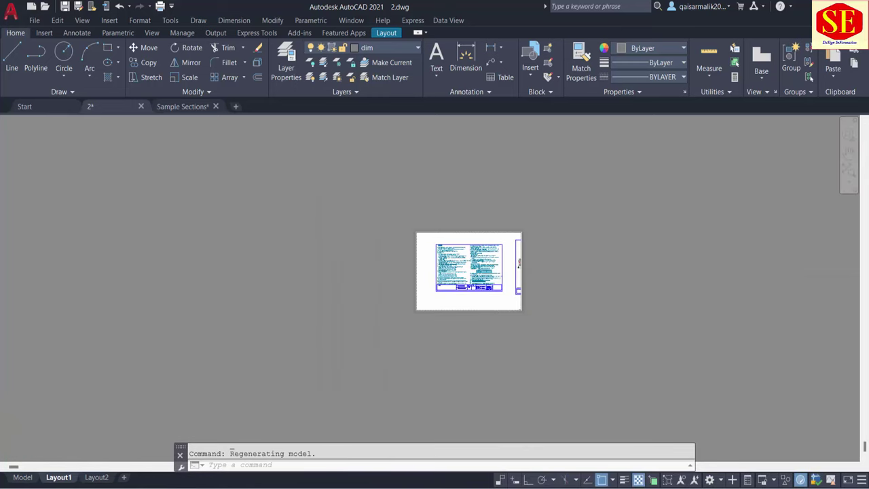
scroll(489, 255, up, 2)
scroll(411, 315, down, 3)
scroll(409, 315, down, 2)
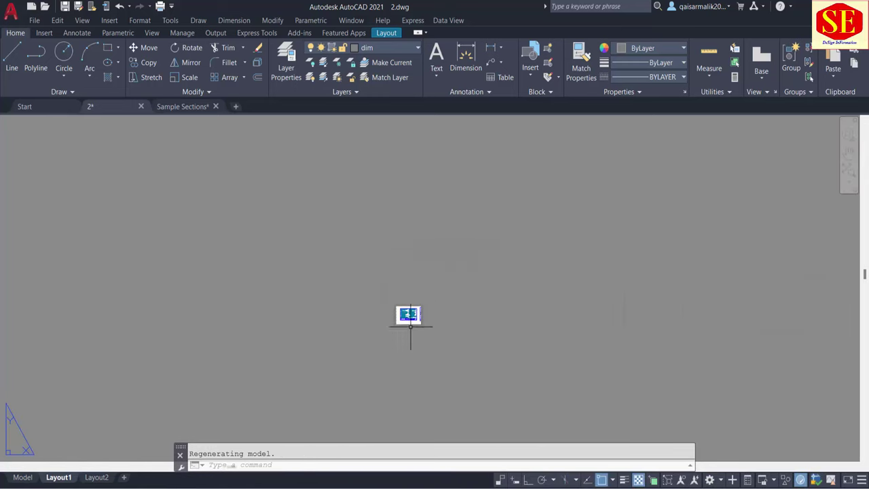
scroll(409, 313, up, 5)
double_click(398, 345)
scroll(401, 322, down, 5)
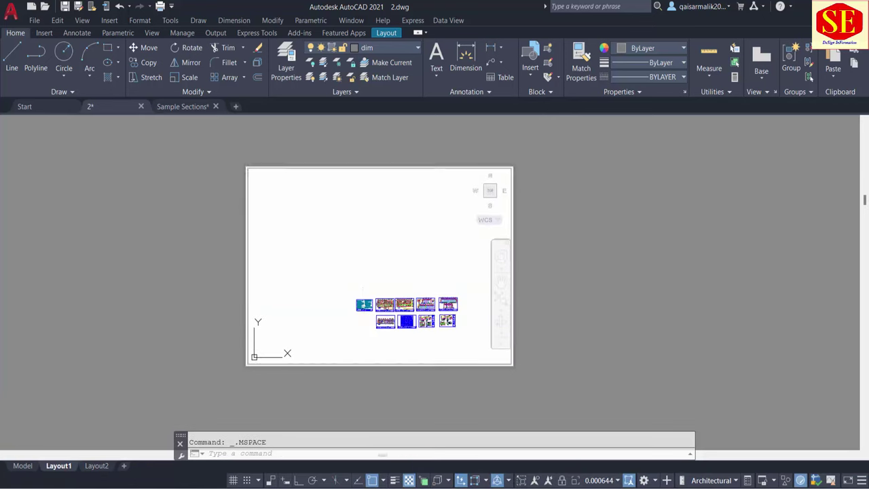
scroll(388, 325, down, 1)
scroll(389, 325, up, 6)
scroll(388, 281, down, 2)
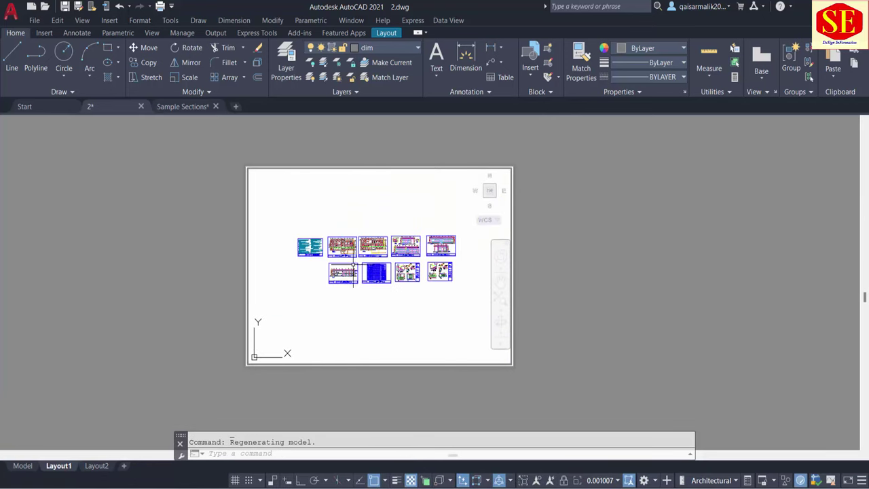
scroll(383, 281, down, 3)
scroll(394, 288, up, 7)
scroll(411, 297, down, 2)
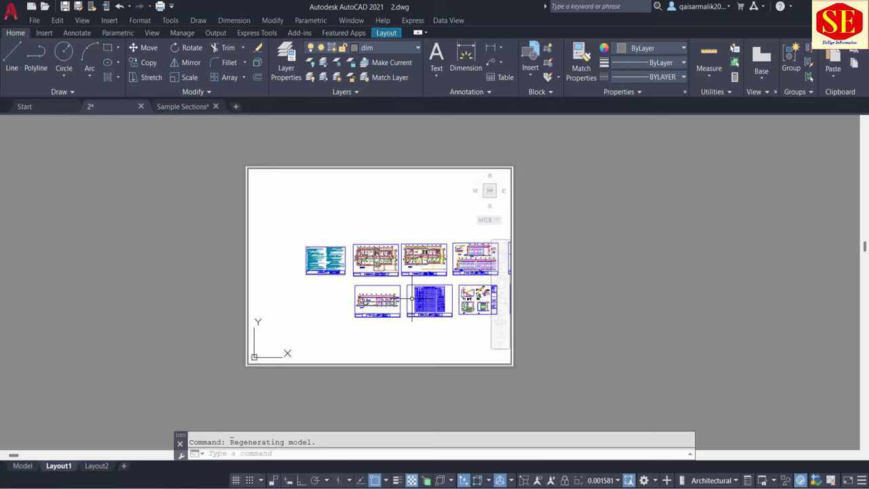
double_click(273, 405)
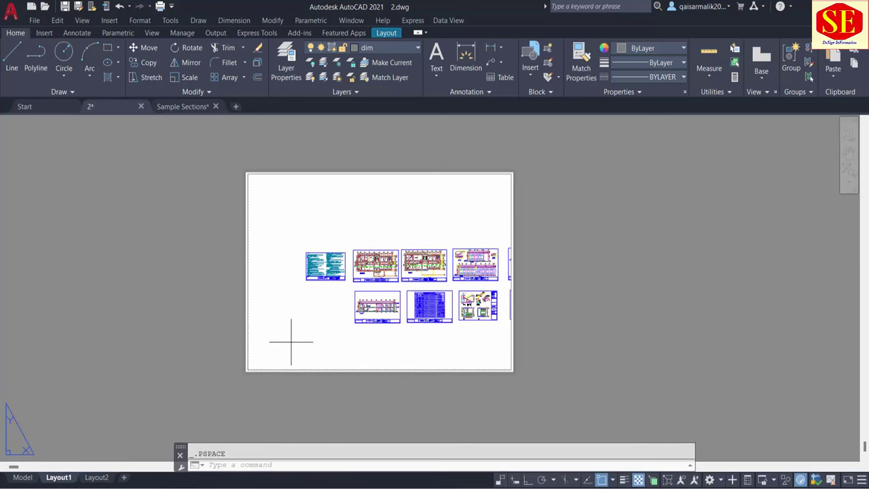
Reactivate the viewport and enlarge the notes sheet and ground floor plan
click(293, 341)
click(278, 330)
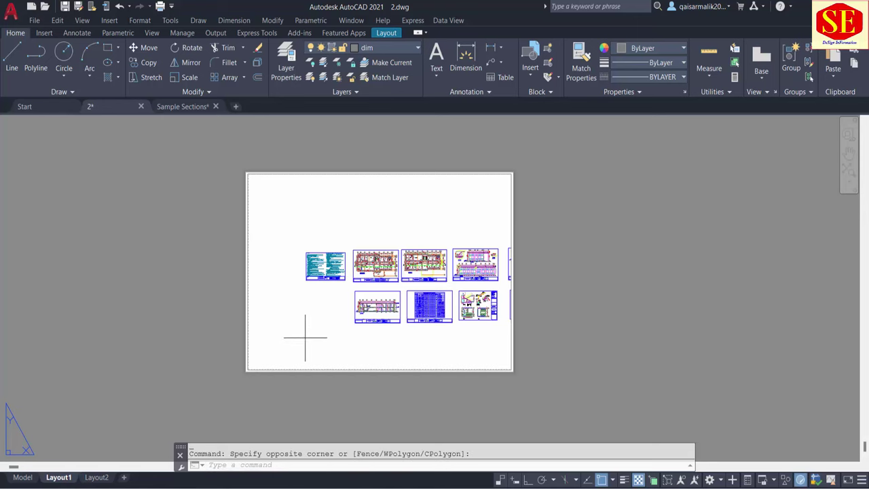
double_click(305, 337)
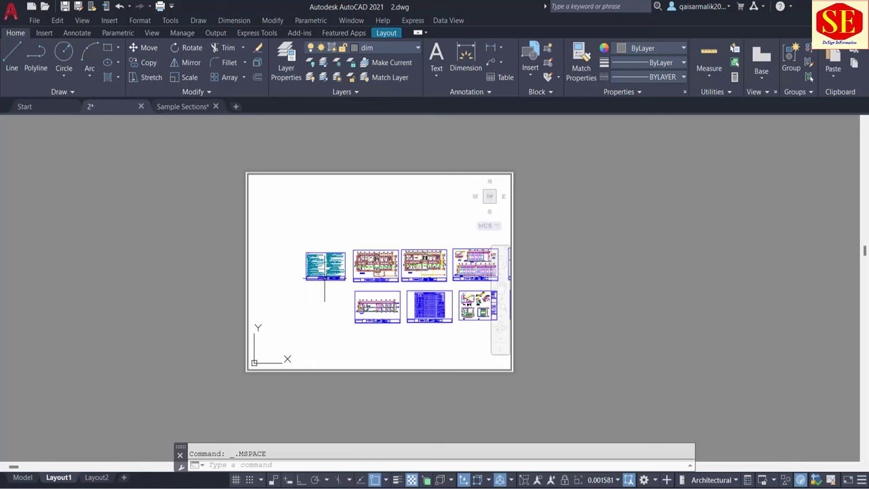
scroll(324, 281, up, 1)
scroll(277, 266, up, 1)
scroll(277, 266, up, 1)
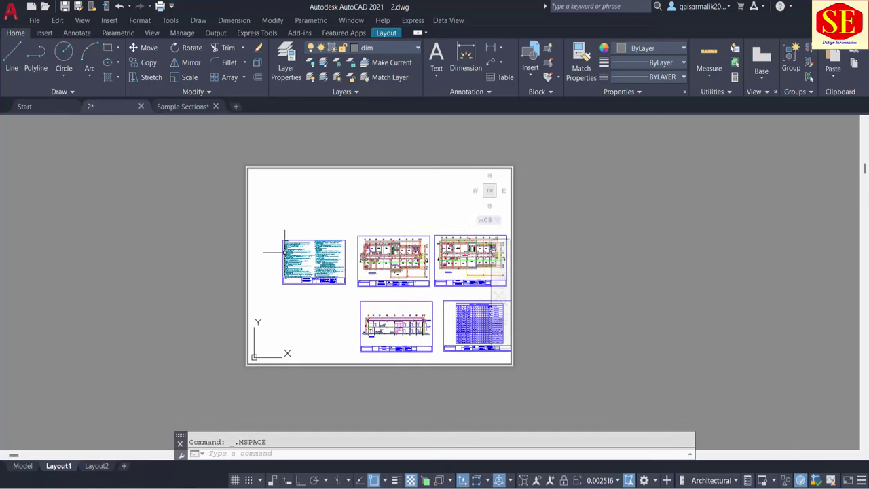
scroll(292, 262, up, 1)
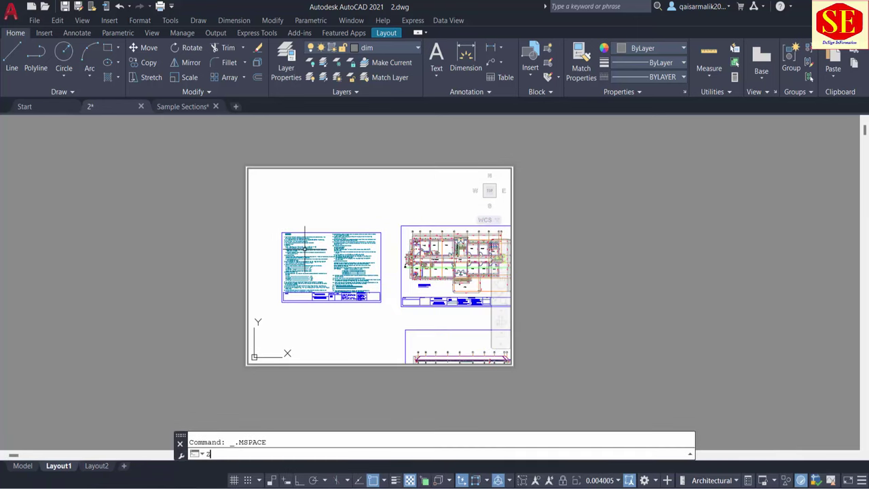
Zoom-window the viewport to the General Notes sheet's snapped corners, then return to paper space
text(z)
key(Return)
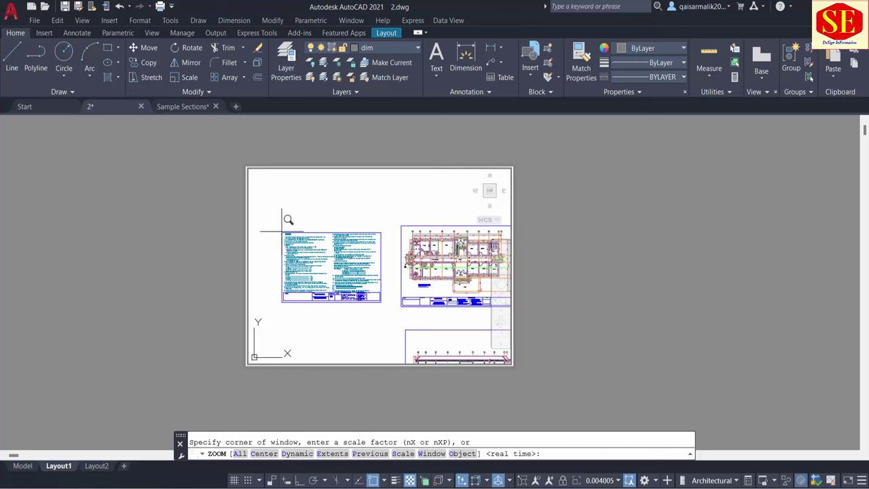
shift+right_click(277, 220)
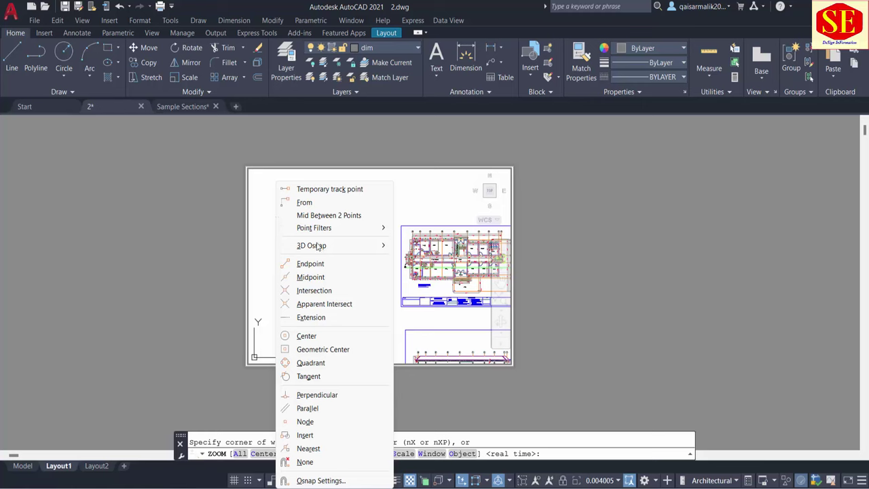
click(311, 263)
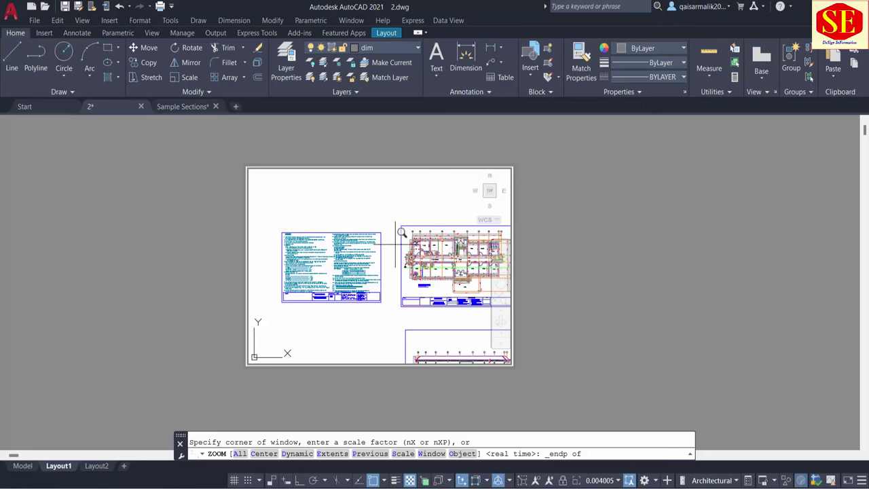
click(282, 233)
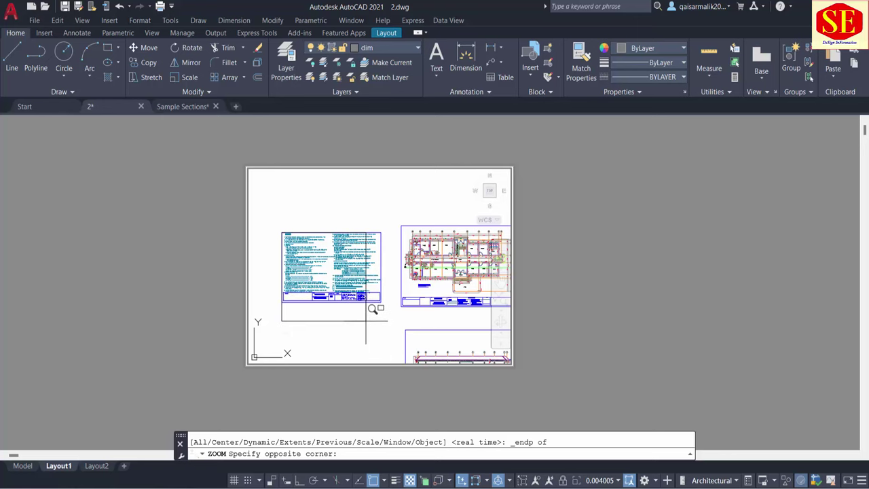
shift+right_click(368, 320)
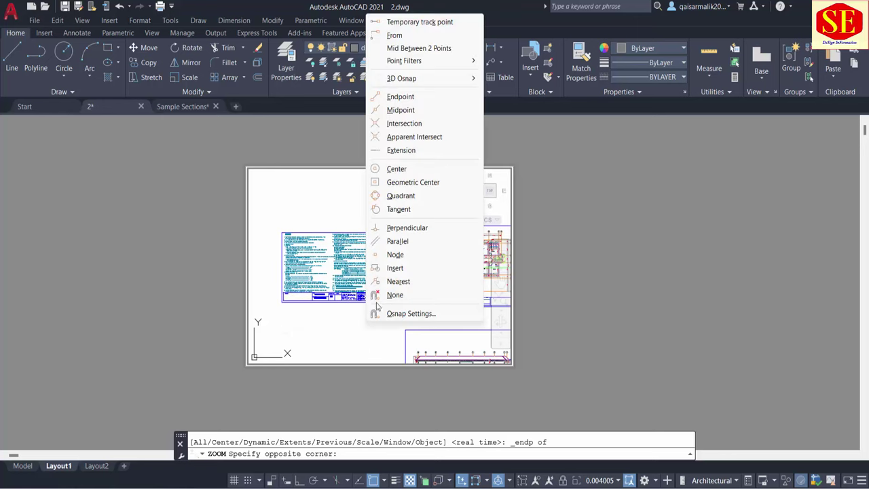
click(401, 97)
click(379, 299)
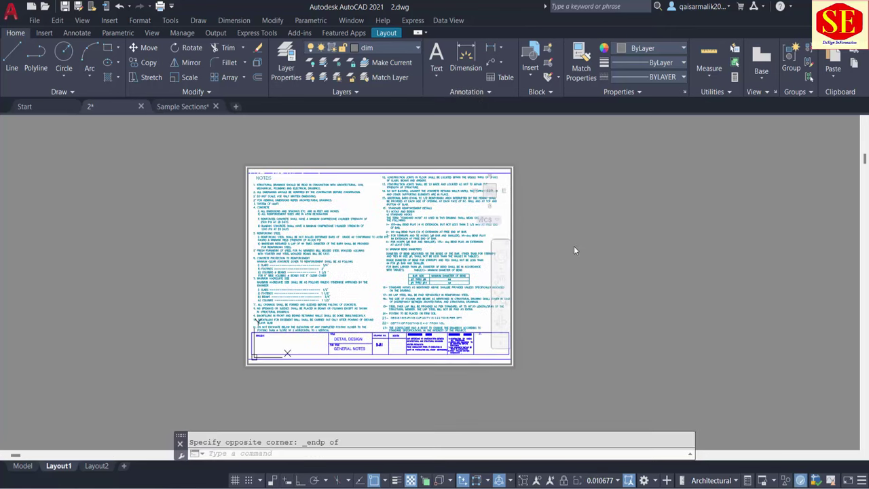
double_click(605, 246)
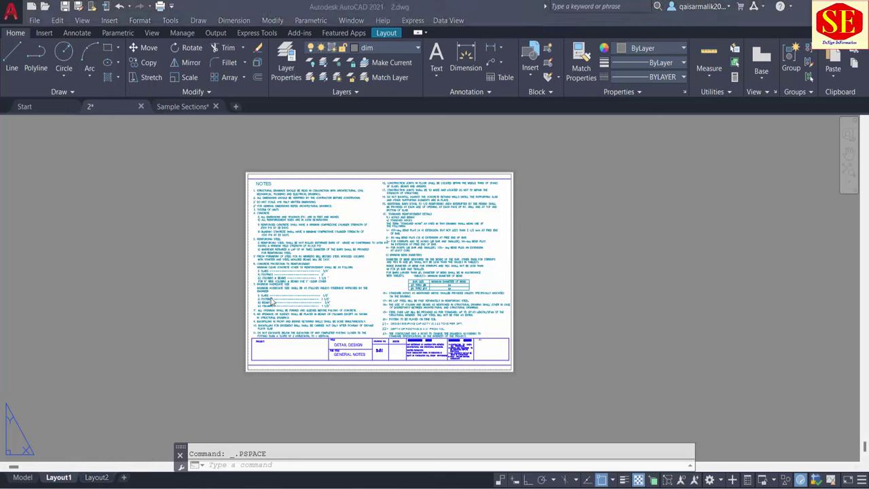
Rename Layout1 to 'PRINTER 1' and bring up the Layout2 sheet
right_click(61, 481)
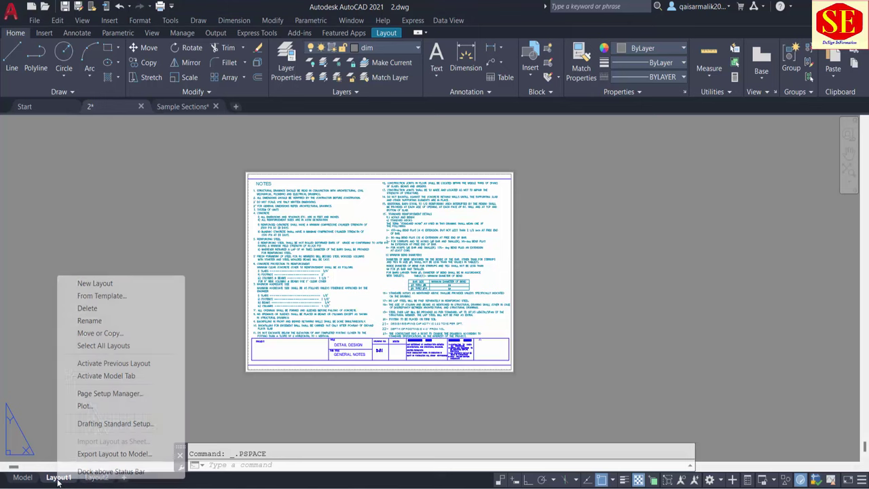
click(96, 325)
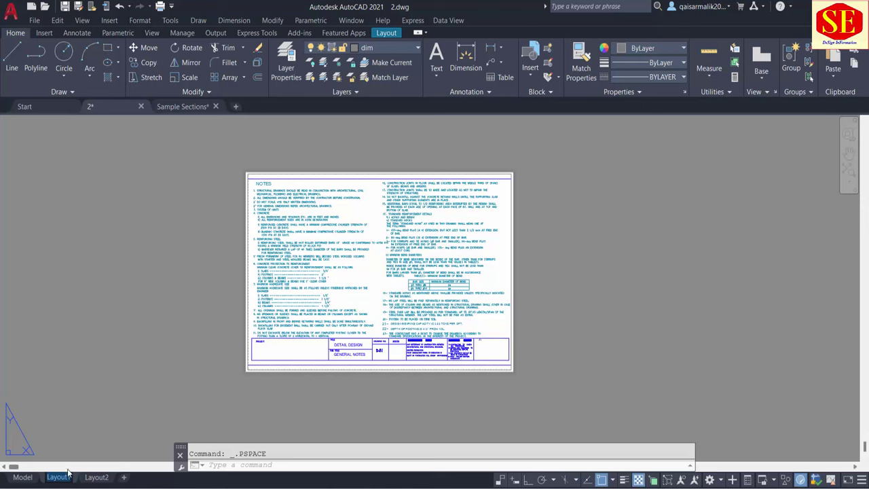
text(pR)
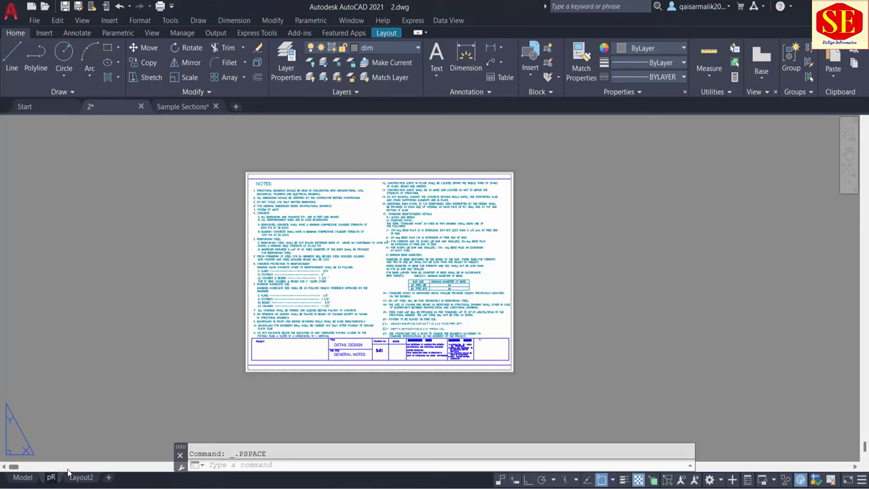
key(BackSpace)
key(BackSpace)
text(PRINT)
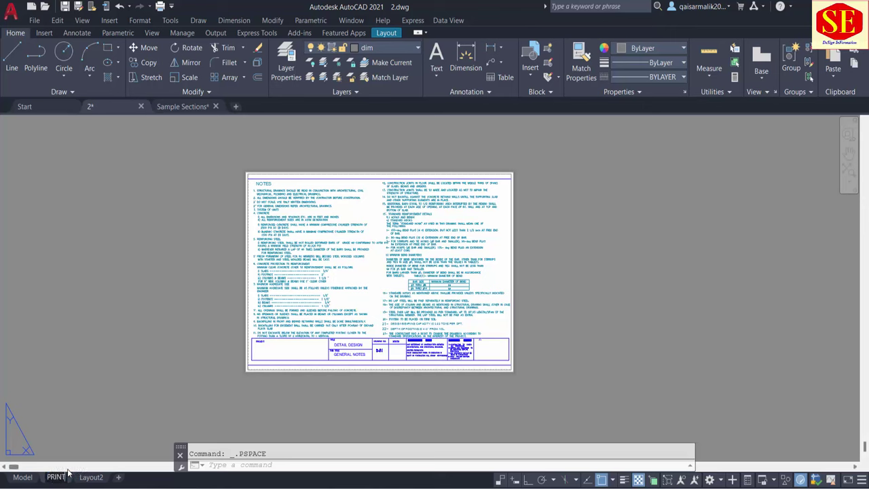
text(ER 1)
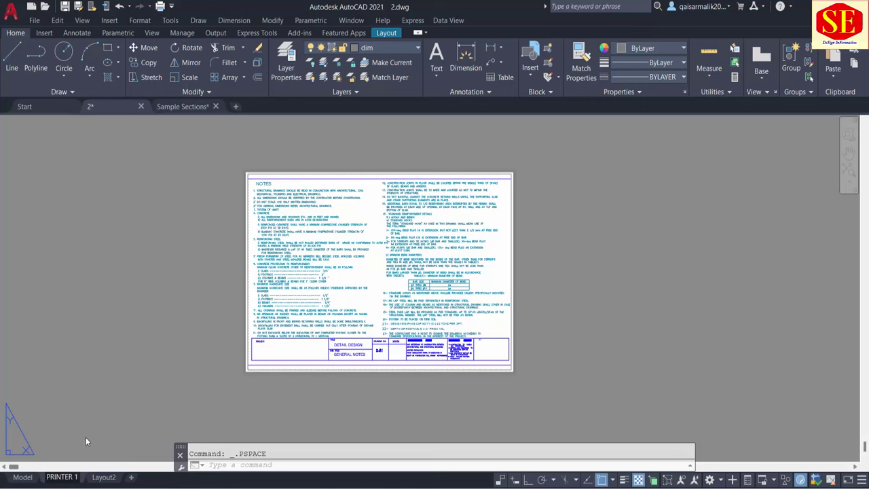
click(86, 438)
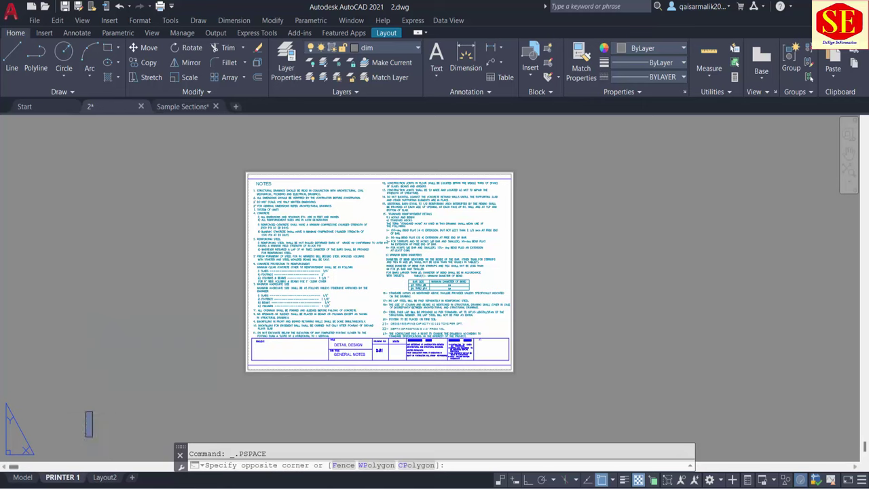
click(104, 477)
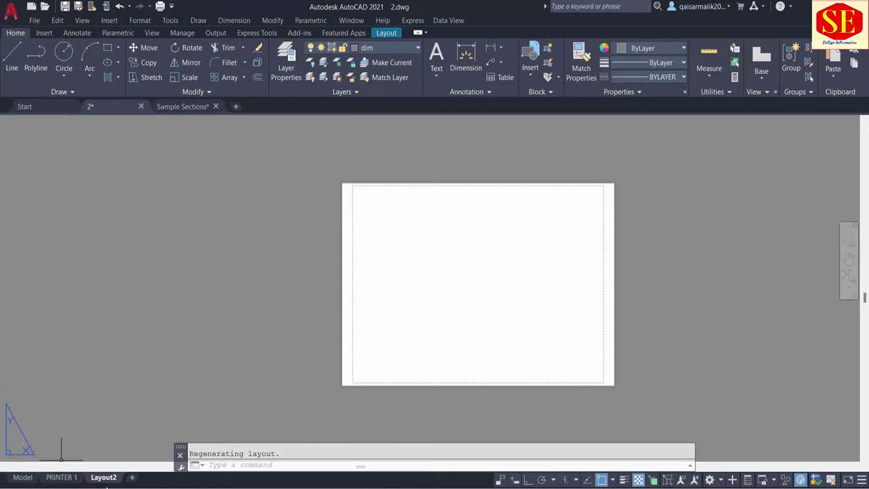
Rename Layout2 to 'PDF' and go back to the PRINTER 1 sheet
right_click(107, 480)
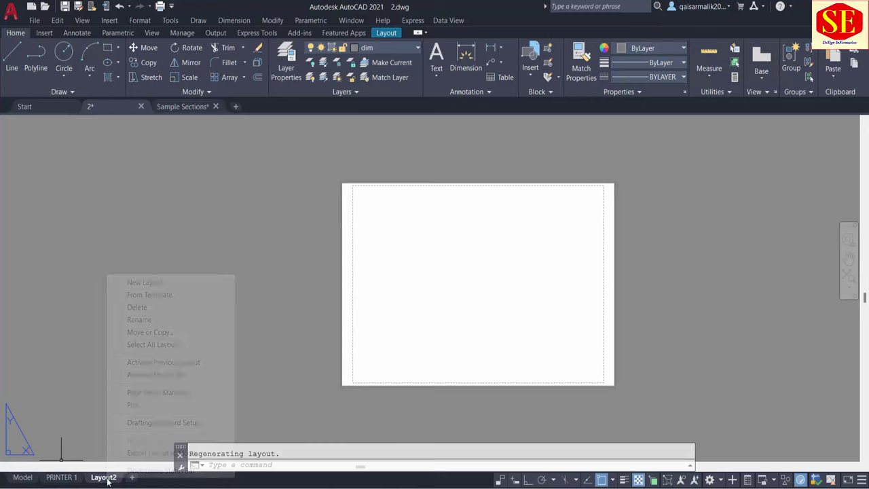
click(139, 320)
text(PDF)
key(Return)
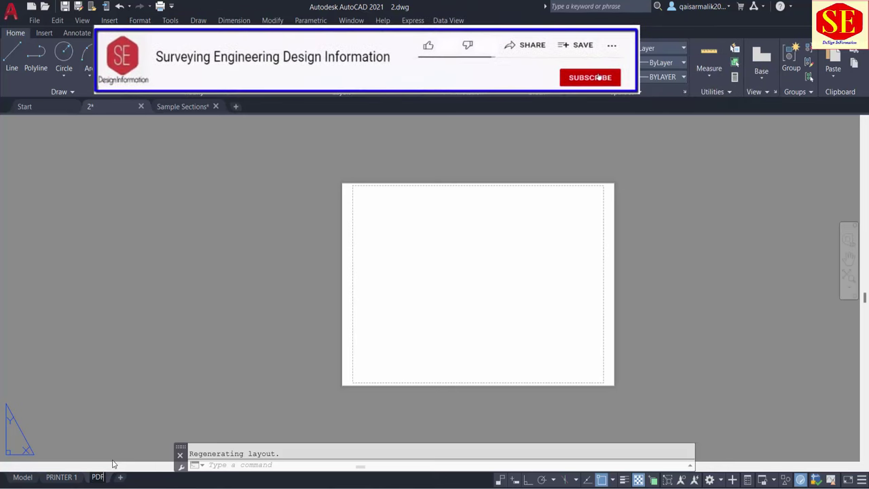
click(128, 407)
click(143, 367)
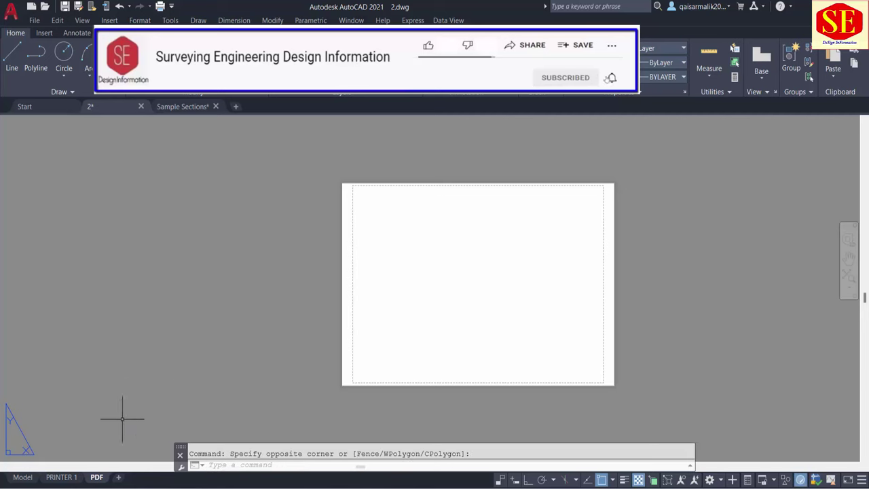
click(48, 478)
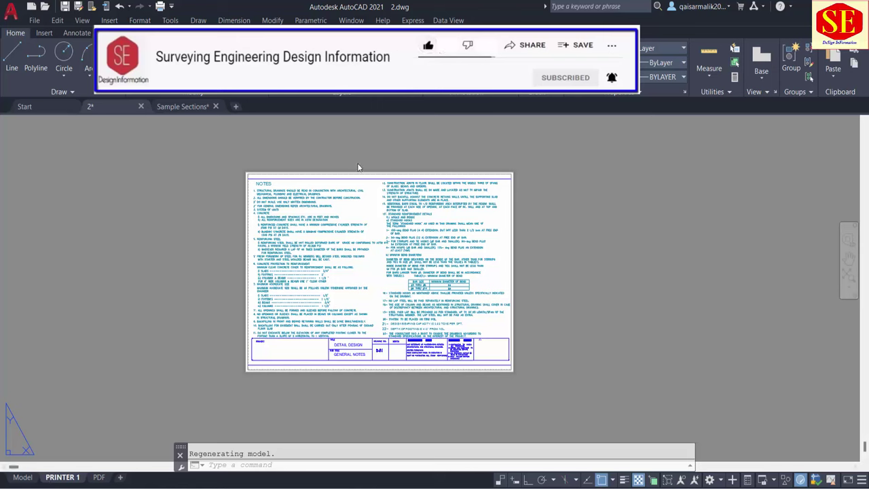
Copy the PRINTER 1 layout with Move or Copy, creating PRINTER 1 (2)
right_click(62, 479)
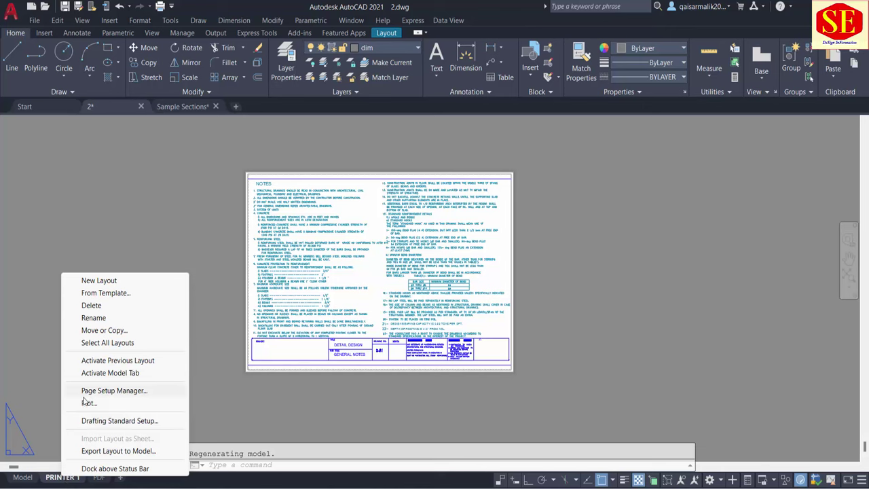
click(104, 331)
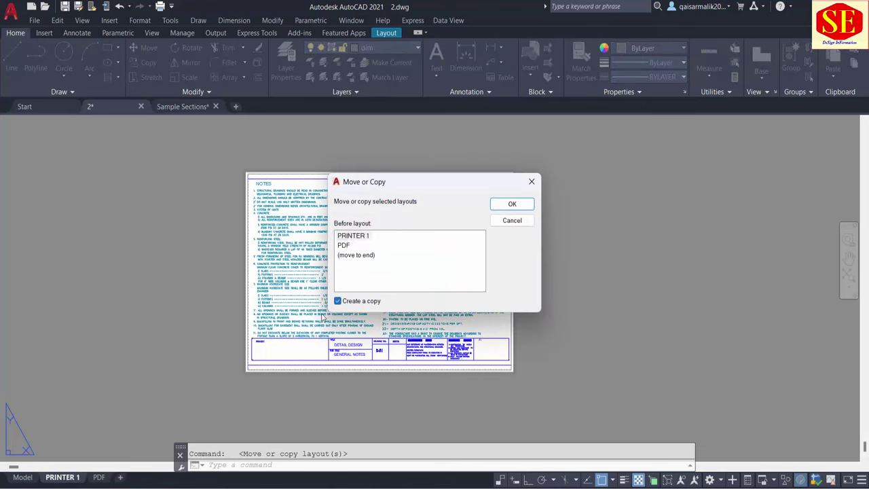
click(518, 203)
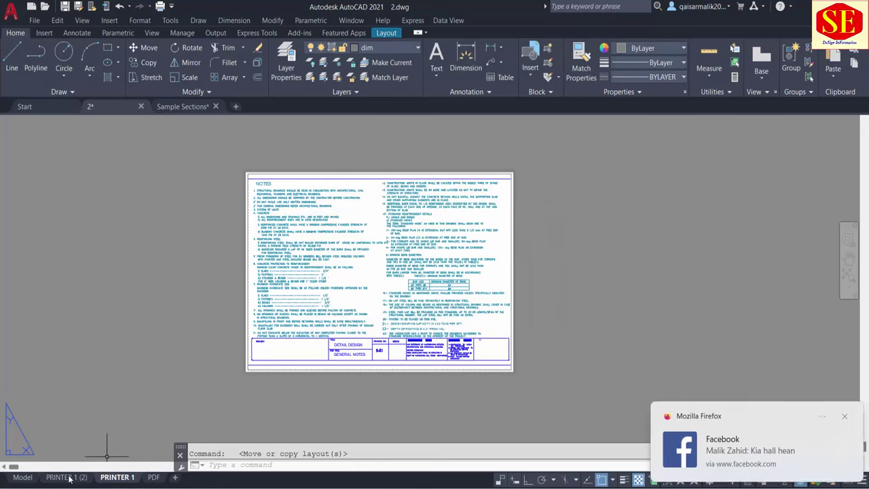
click(74, 480)
click(118, 478)
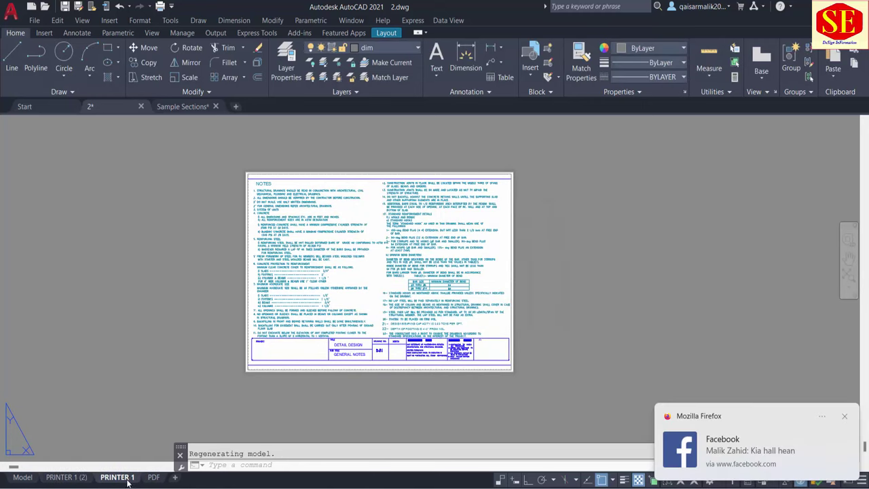
click(68, 479)
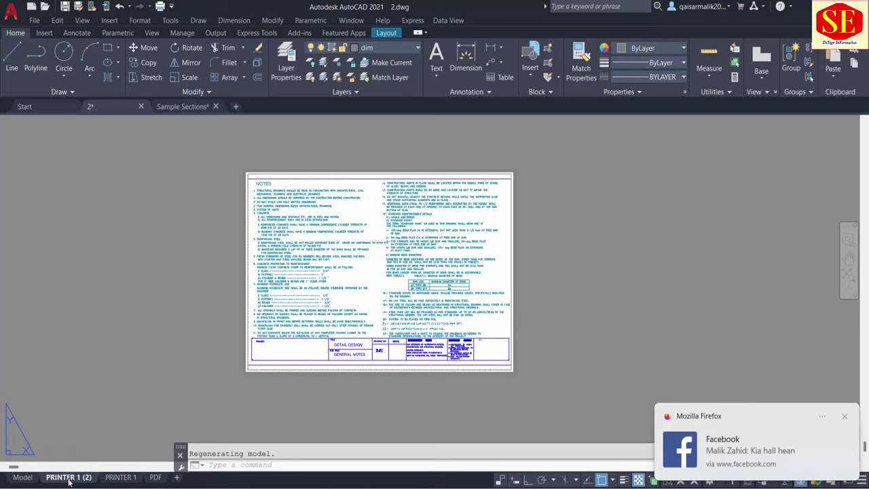
Drag the layout tabs so PRINTER 1 sits before PRINTER 1 (2)
mouse_move(115, 485)
mouse_down()
mouse_move(65, 480)
mouse_move(107, 480)
mouse_up()
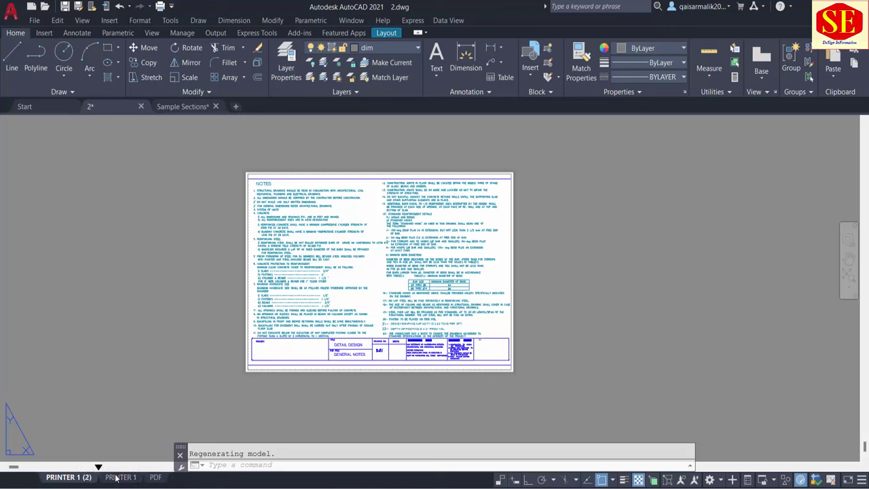
drag(116, 478, 96, 480)
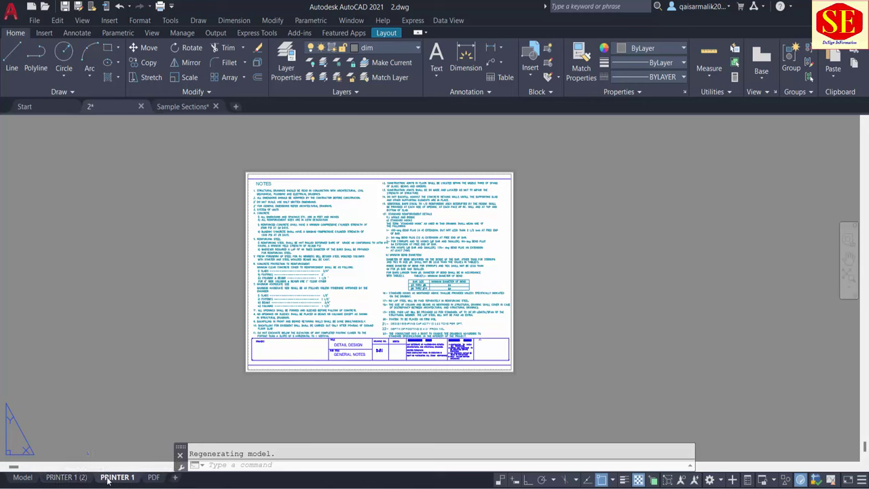
drag(78, 483, 62, 480)
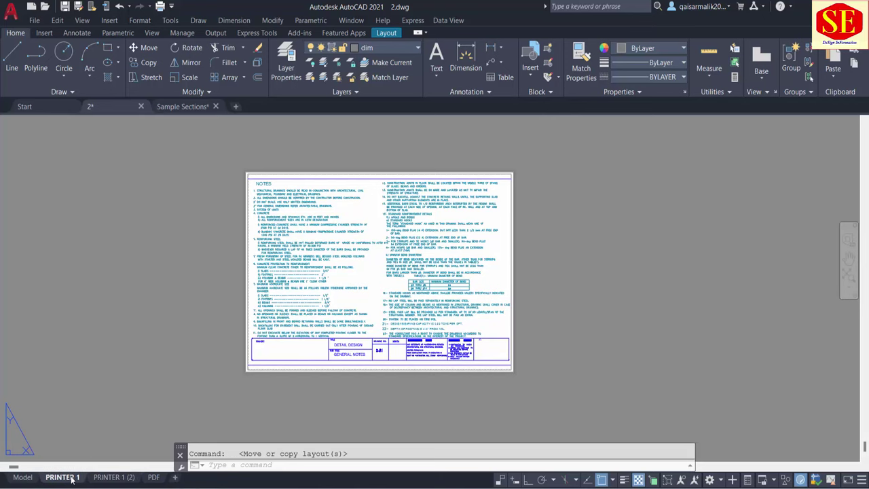
click(113, 479)
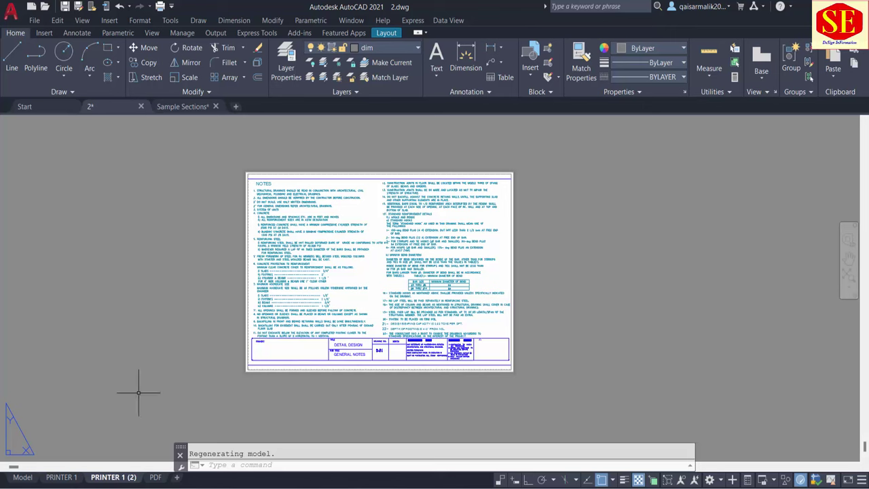
click(63, 477)
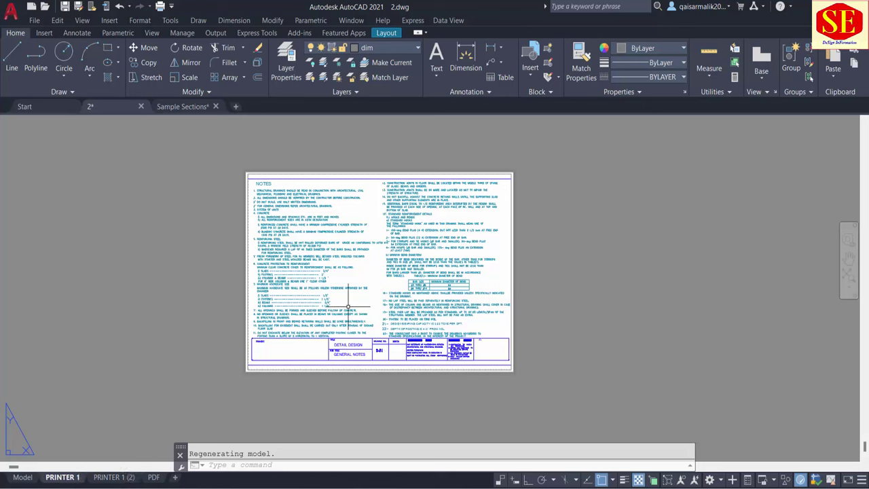
click(117, 478)
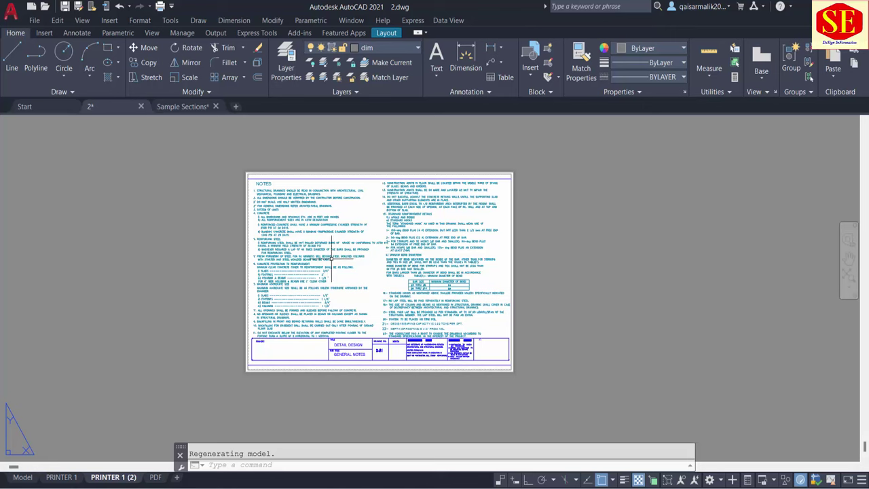
Frame the first floor-plan sheet in the viewport with a Zoom Window snapped to its corners
double_click(369, 269)
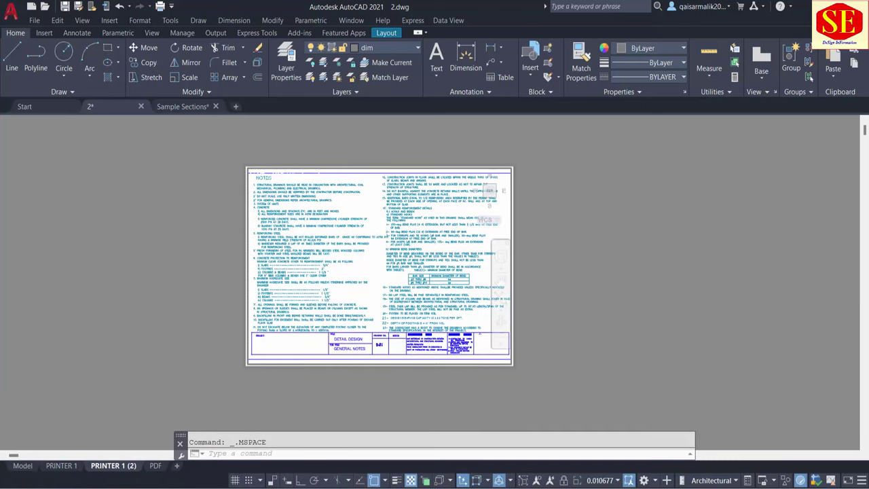
scroll(343, 266, down, 3)
middle_drag(393, 263, 263, 278)
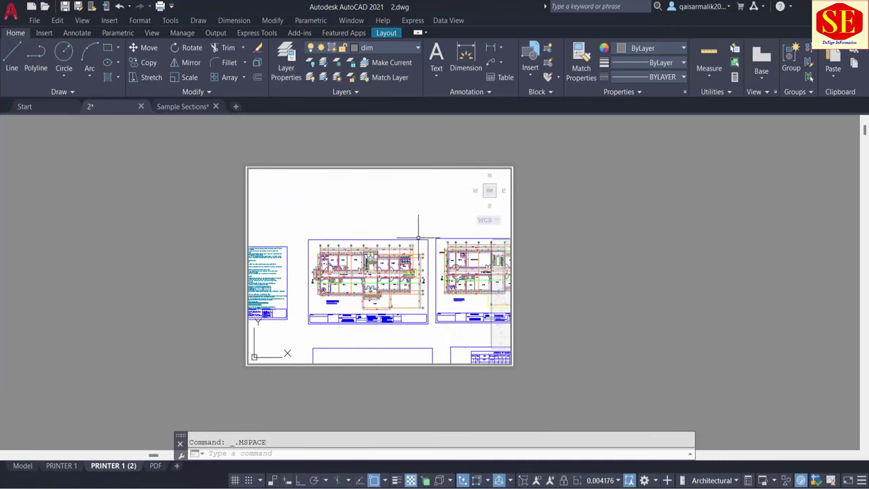
middle_drag(379, 252, 371, 243)
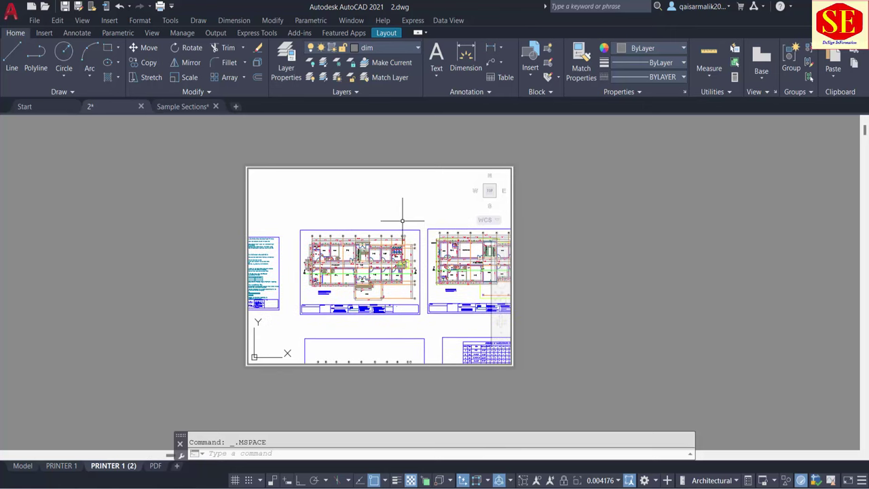
text(z)
key(Return)
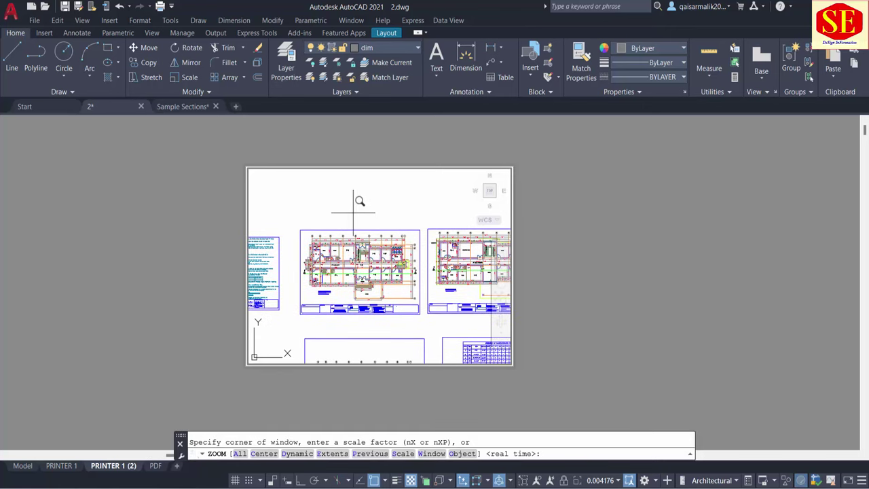
shift+right_click(302, 211)
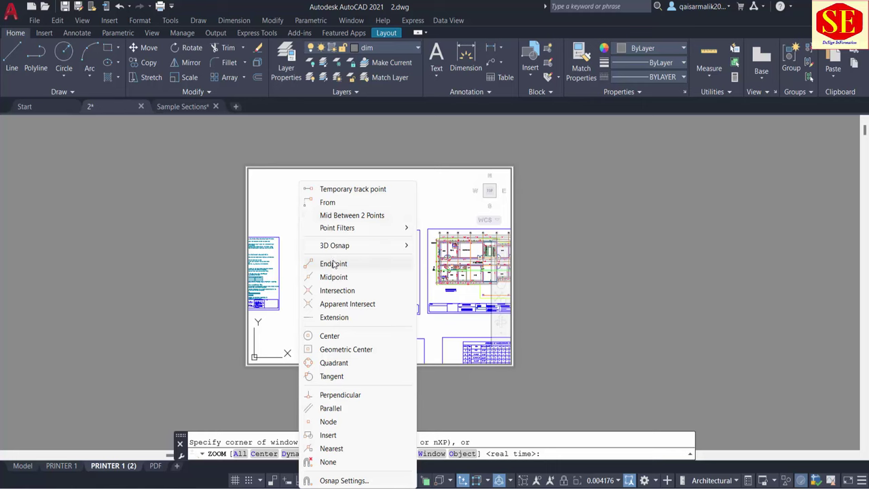
click(333, 263)
click(301, 230)
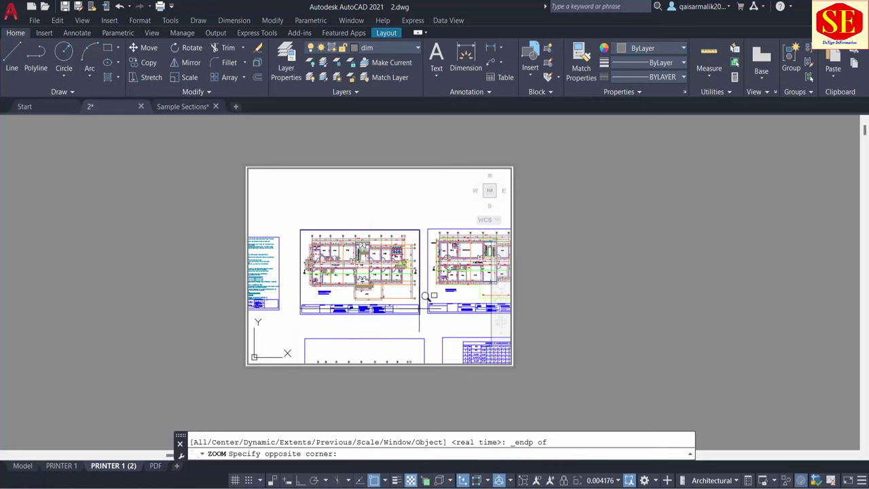
shift+right_click(403, 319)
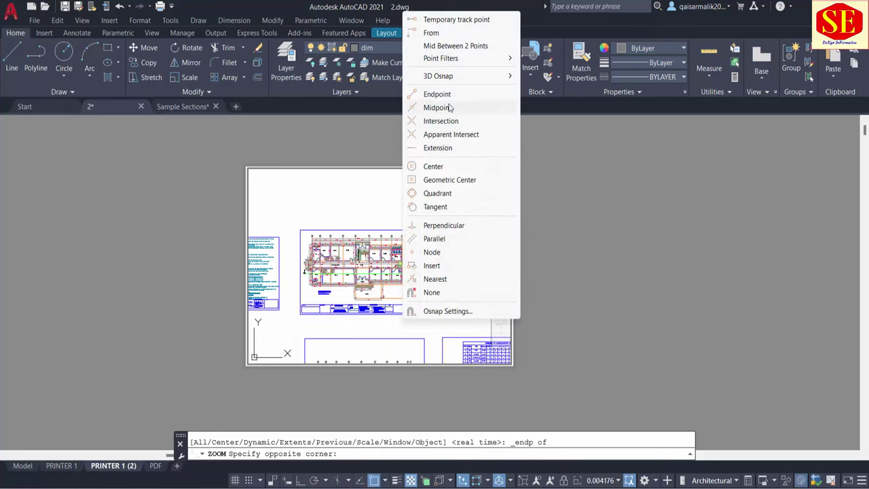
click(438, 94)
click(425, 301)
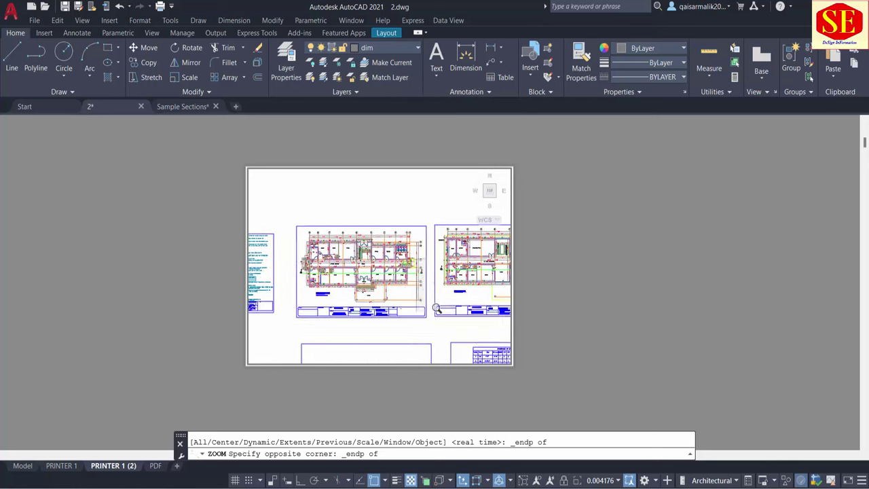
Return to paper space and compare against the PRINTER 1 notes sheet
double_click(561, 288)
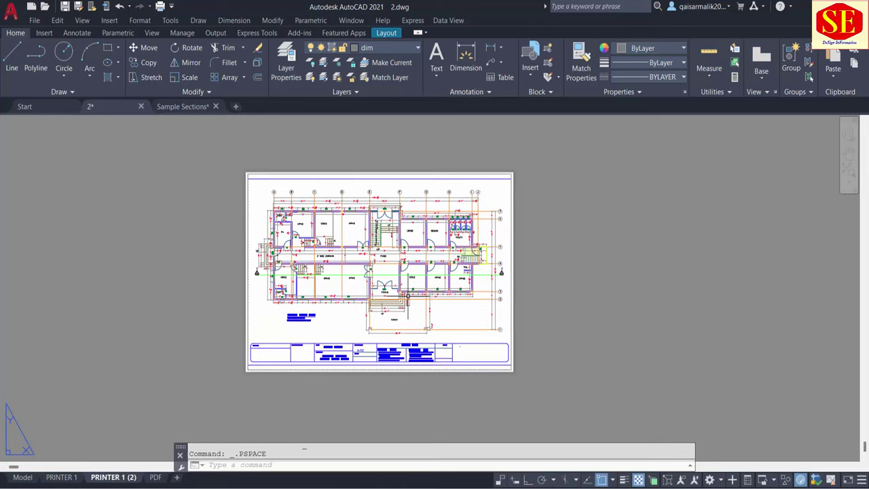
click(61, 476)
click(113, 477)
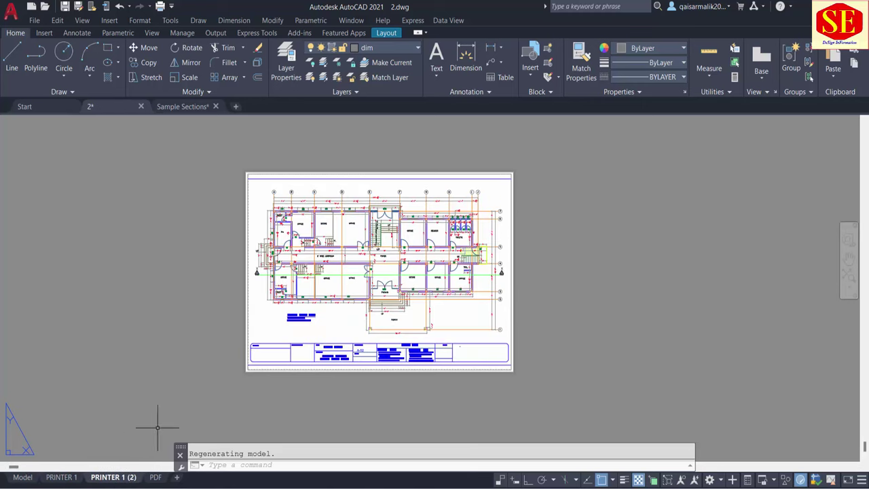
Copy the PRINTER 1 (2) layout with Create a copy to make PRINTER 1 (3)
right_click(122, 479)
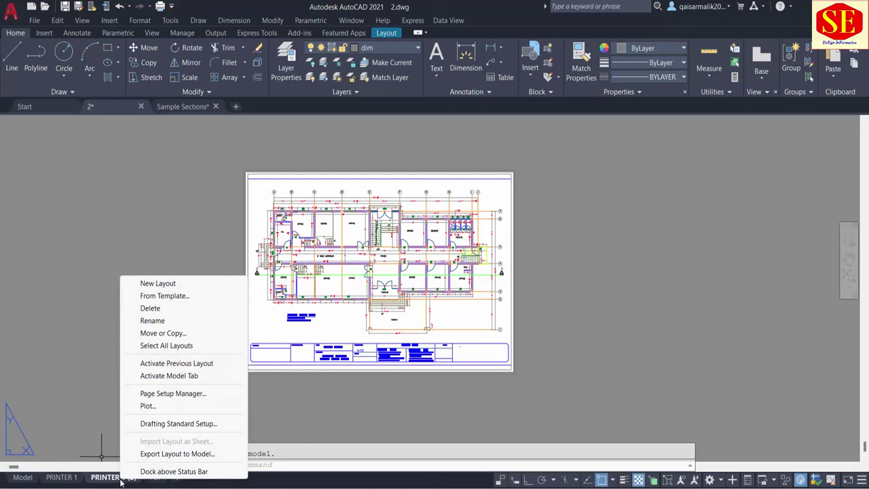
click(183, 335)
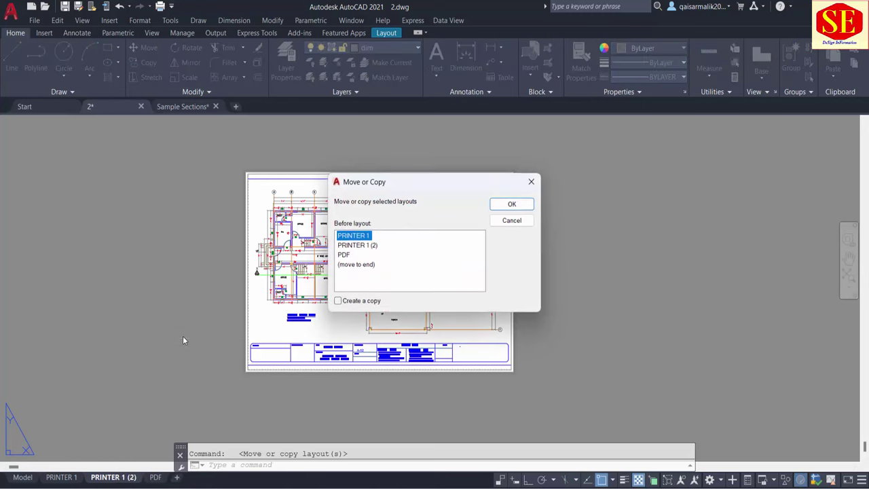
click(374, 299)
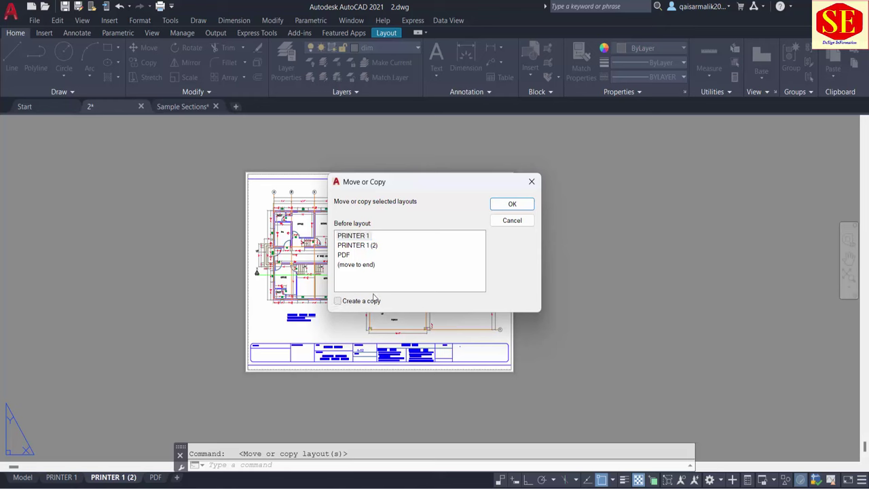
click(514, 205)
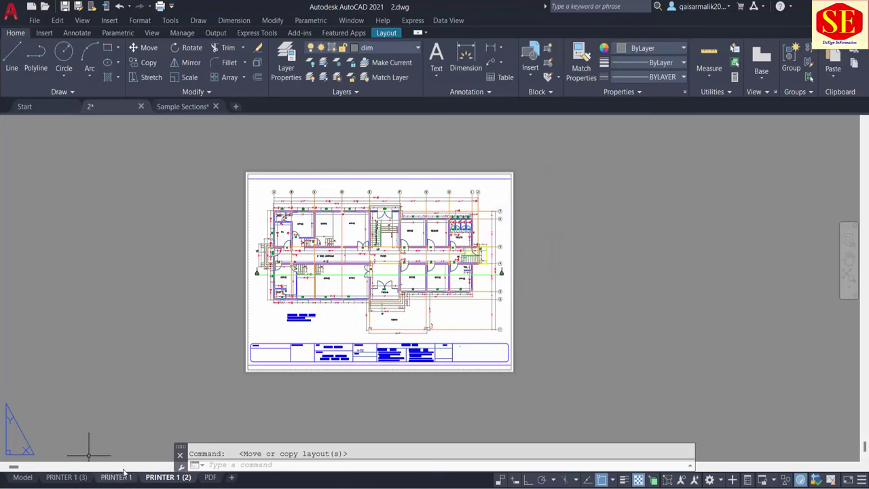
Place PRINTER 1 (3) right after PRINTER 1 (2) and check the neighbouring layouts
click(84, 475)
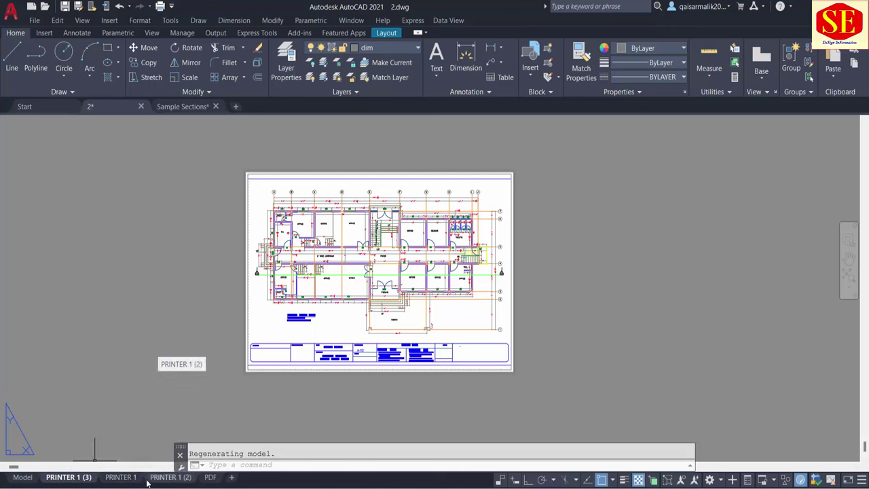
drag(90, 480, 129, 477)
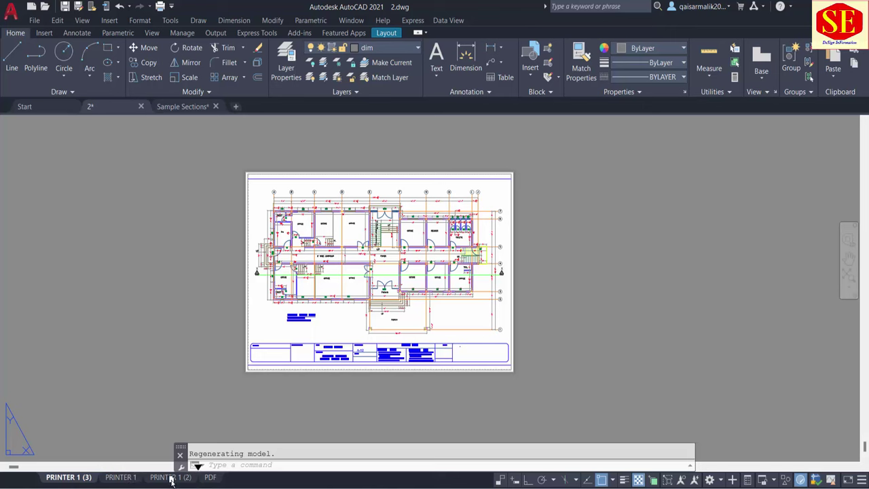
drag(178, 478, 182, 479)
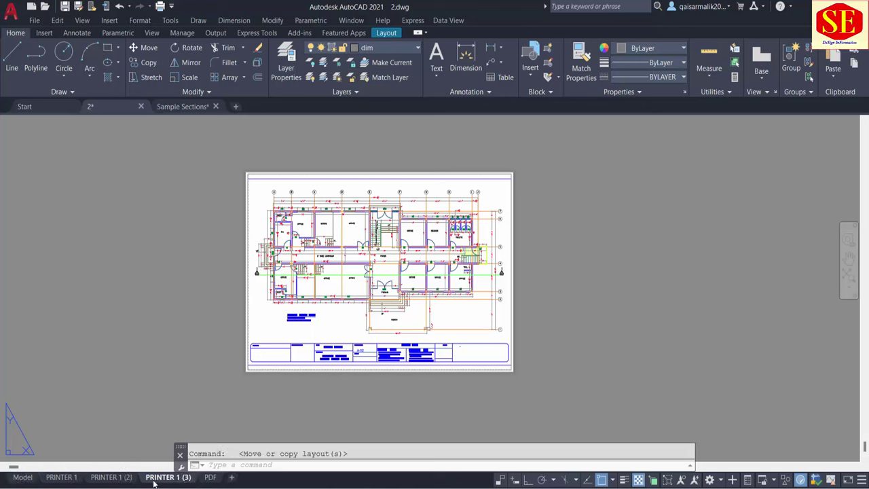
click(61, 478)
click(111, 477)
click(168, 477)
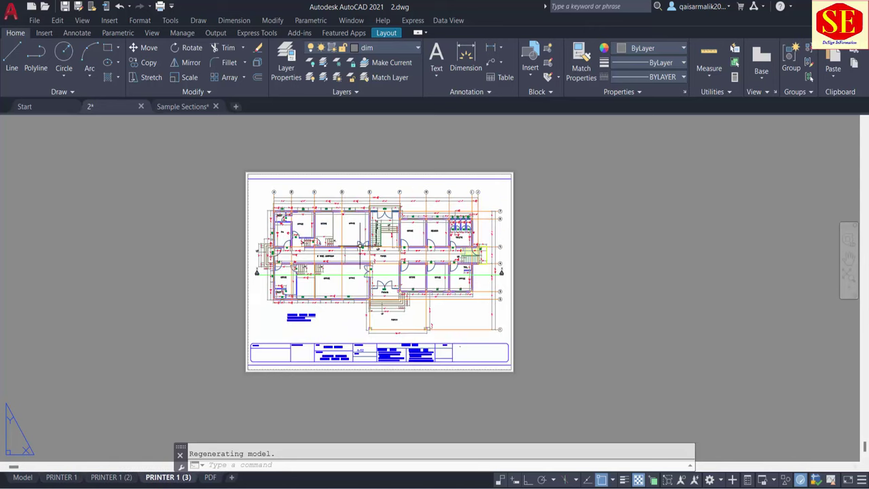
Enter the PRINTER 1 (3) viewport and zoom out to see all drawing sheets
double_click(337, 324)
scroll(333, 326, down, 4)
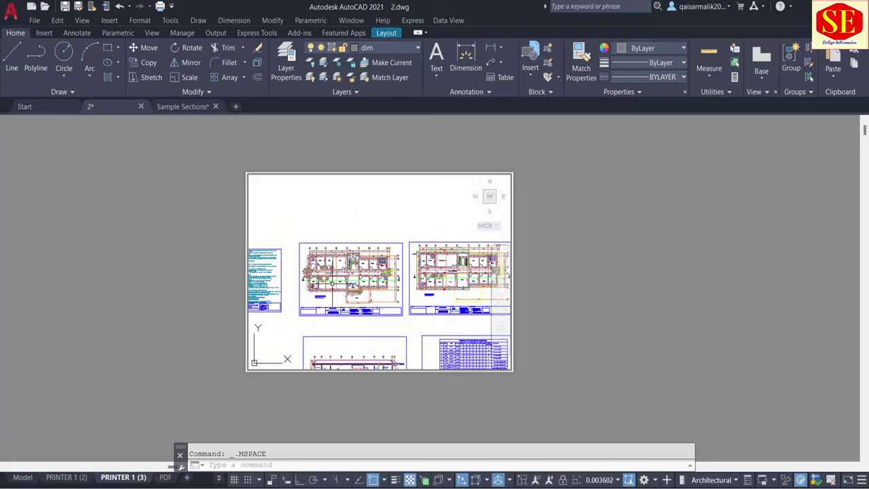
scroll(353, 277, up, 3)
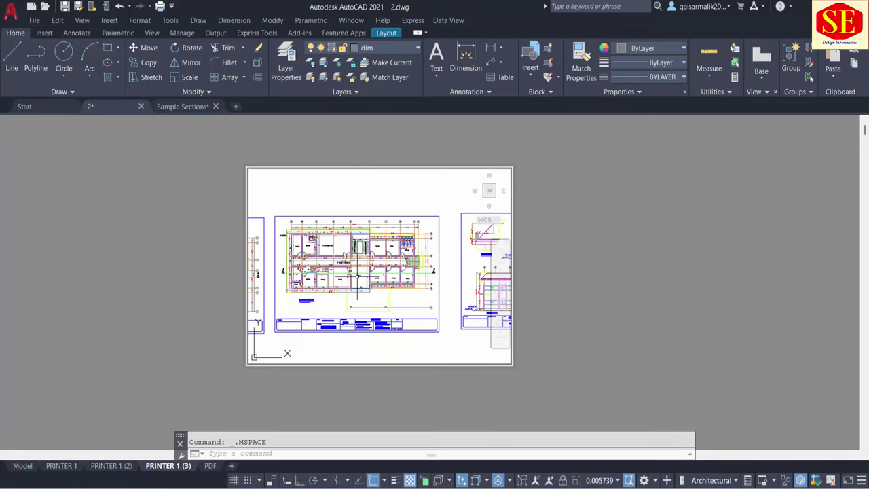
text(z)
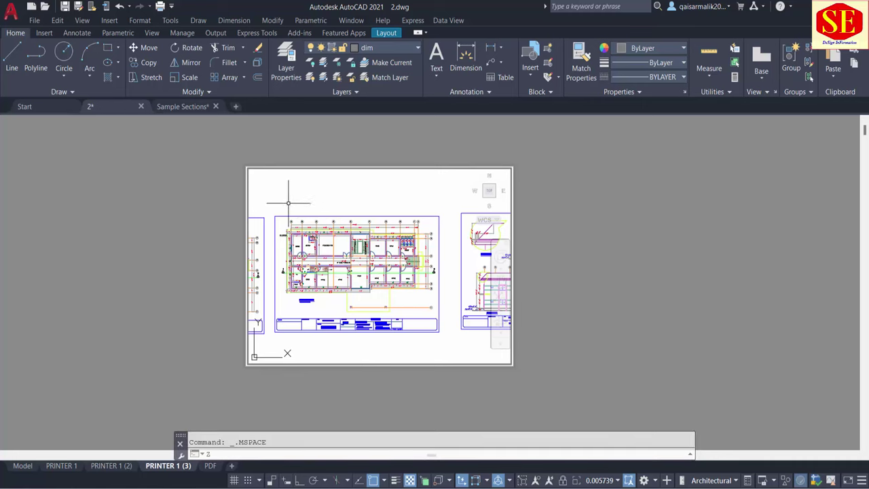
text(z)
key(Return)
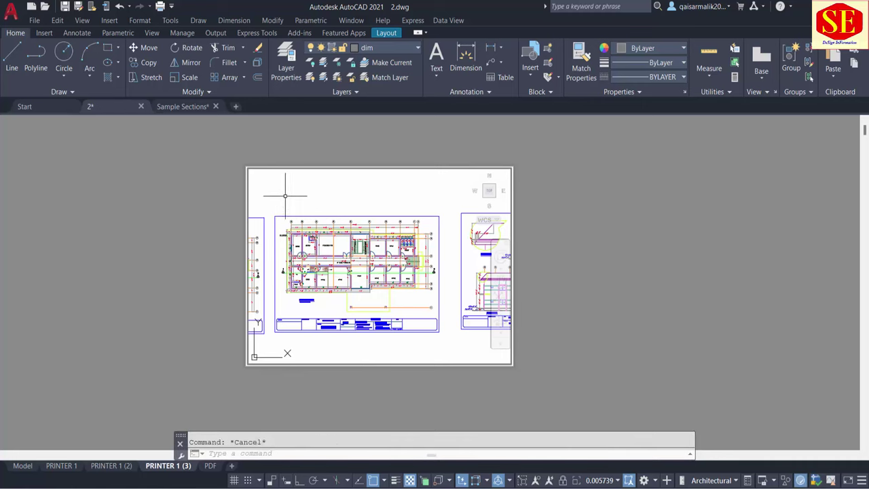
click(288, 196)
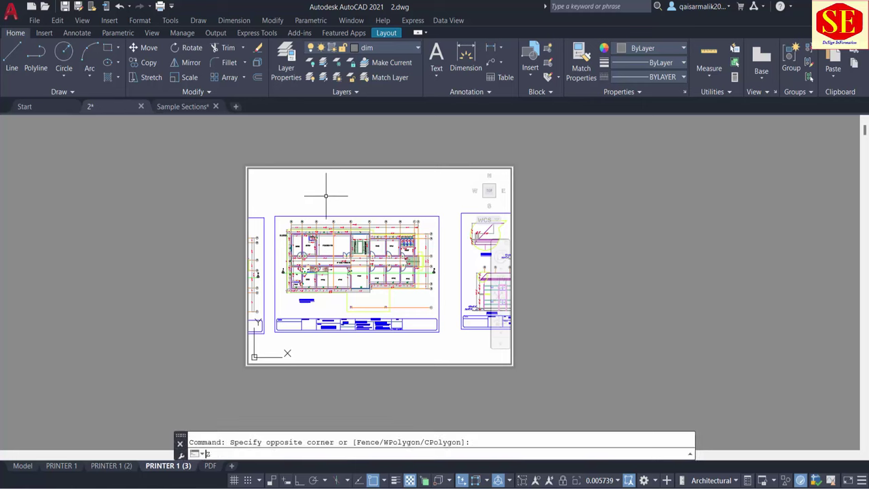
Window-zoom onto the next floor-plan sheet using Endpoint snaps, then return to paper space
text(z)
key(Return)
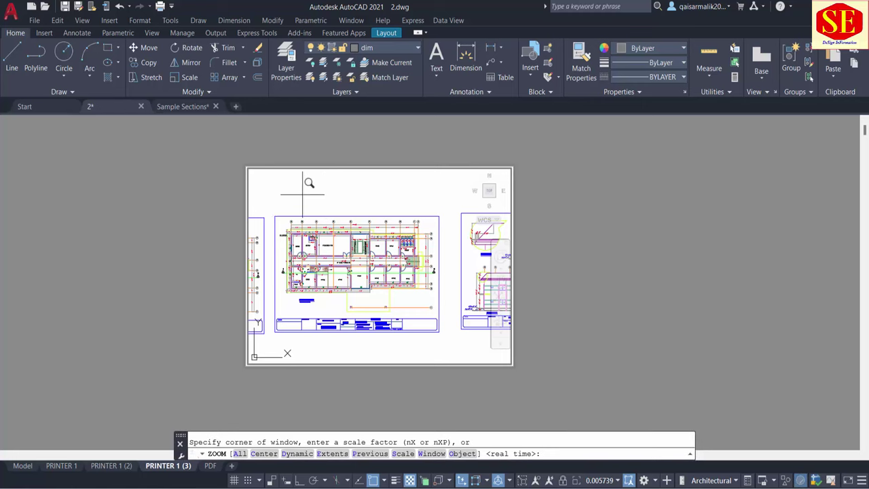
shift+right_click(303, 197)
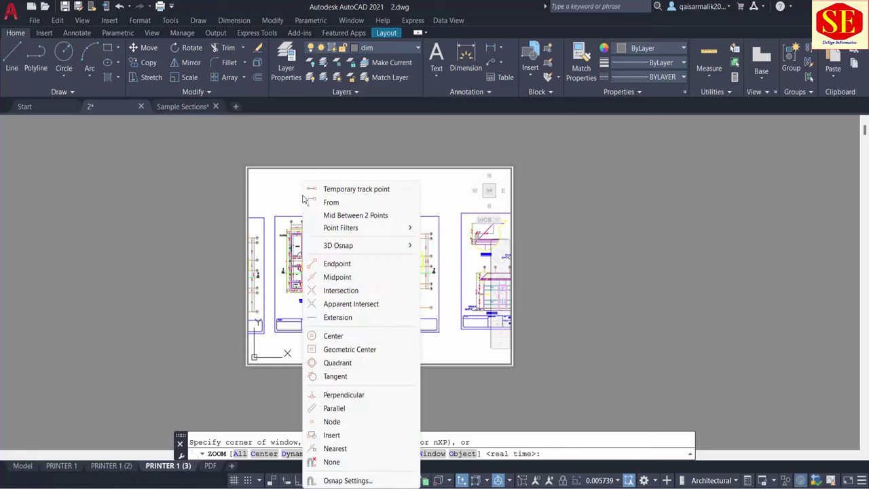
click(337, 264)
click(274, 216)
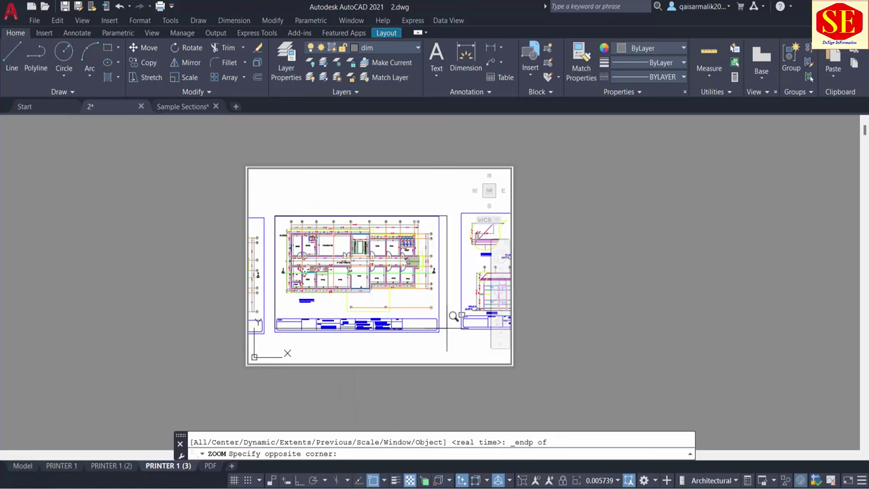
shift+right_click(453, 316)
click(516, 102)
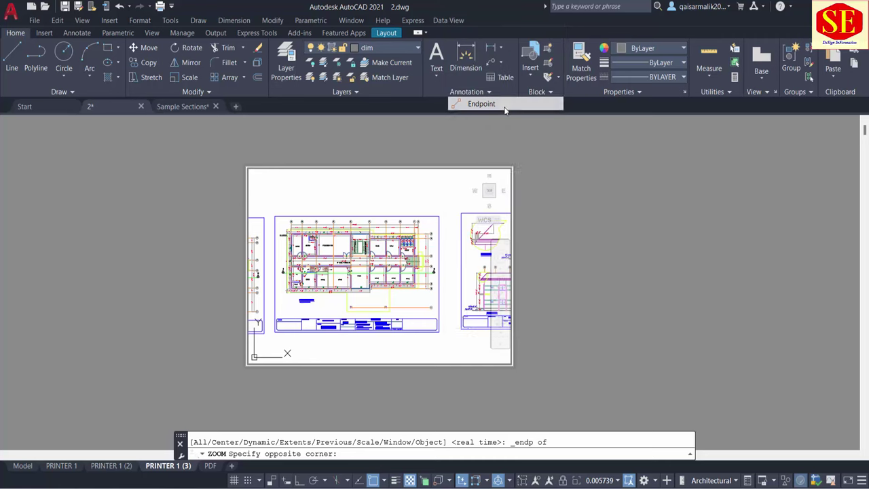
click(442, 318)
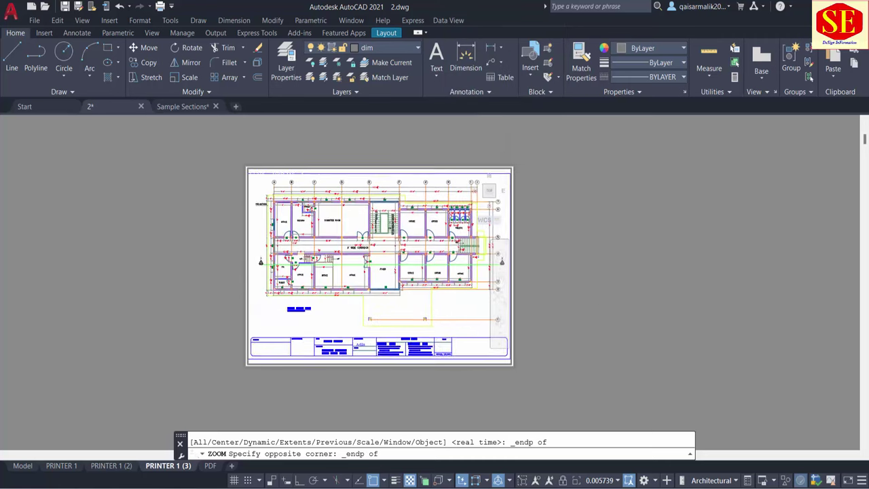
double_click(601, 293)
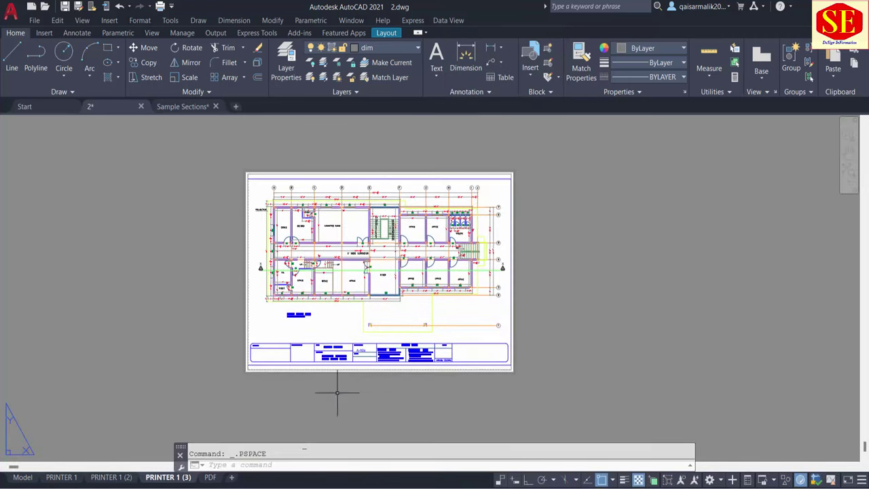
click(61, 478)
click(111, 477)
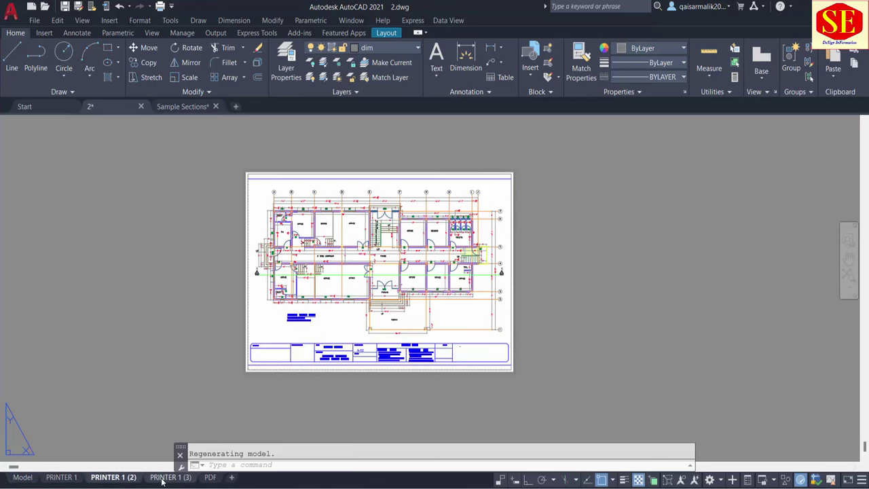
click(163, 477)
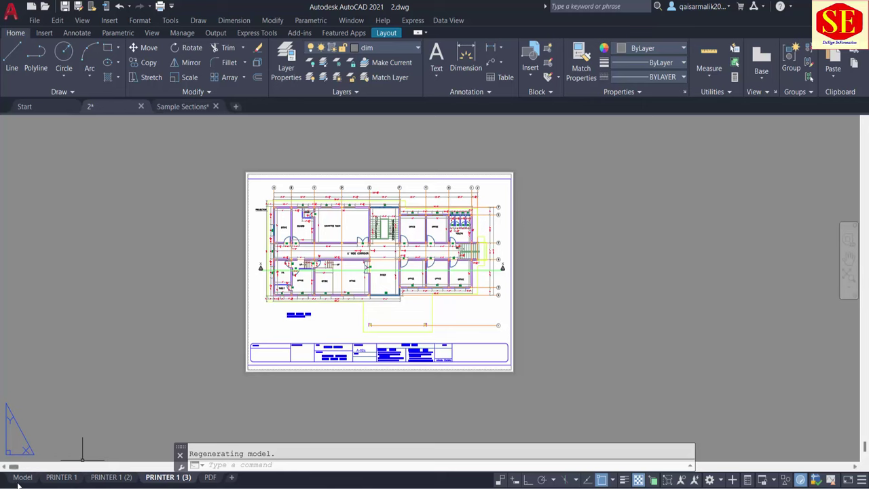
click(22, 477)
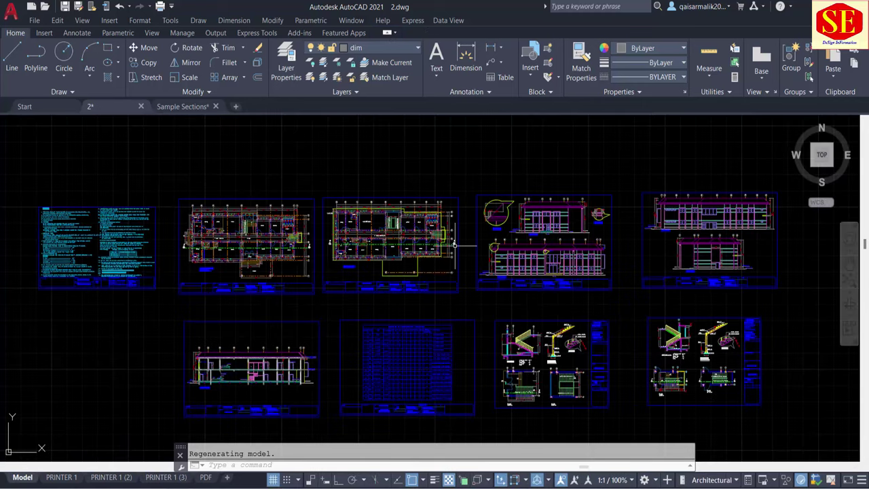
click(71, 478)
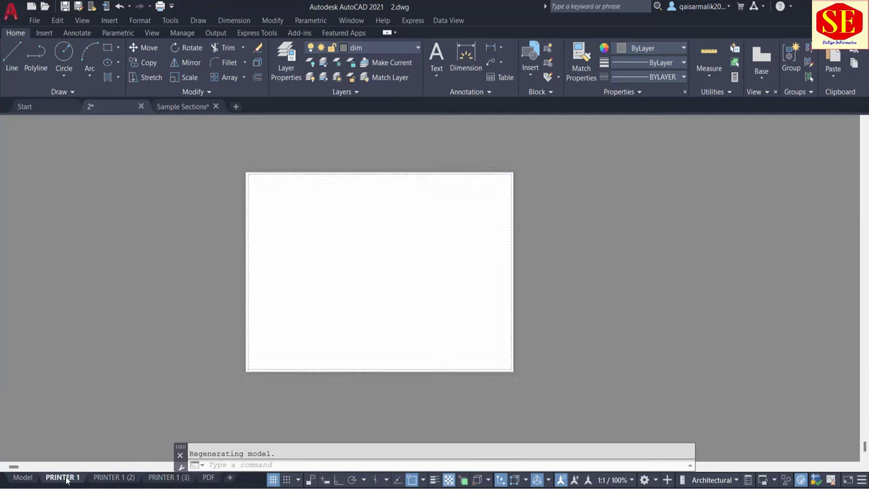
click(112, 477)
click(166, 478)
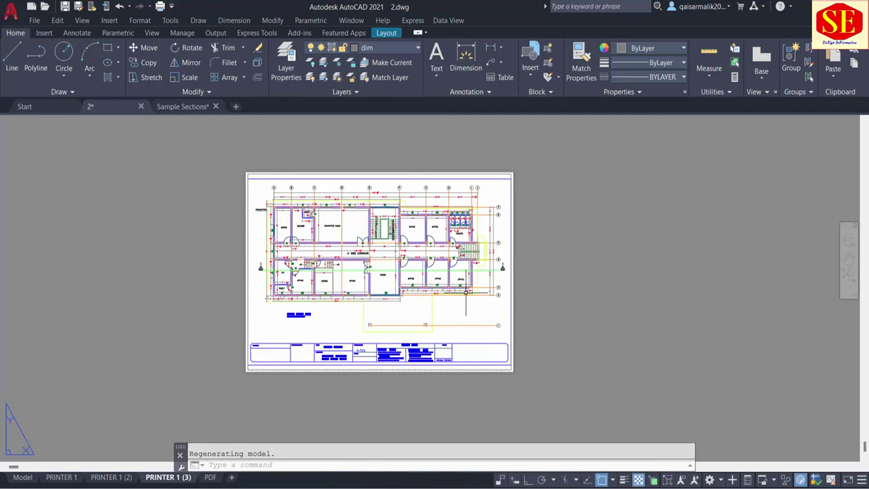
click(67, 478)
click(111, 477)
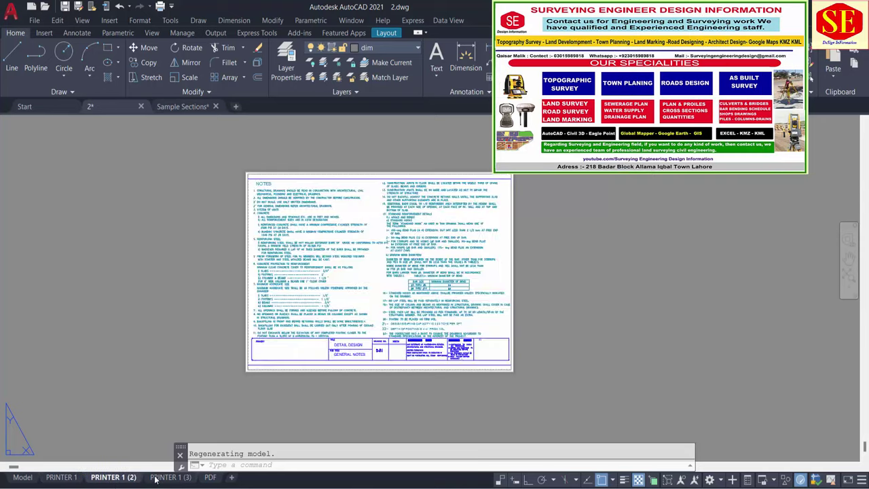
click(168, 477)
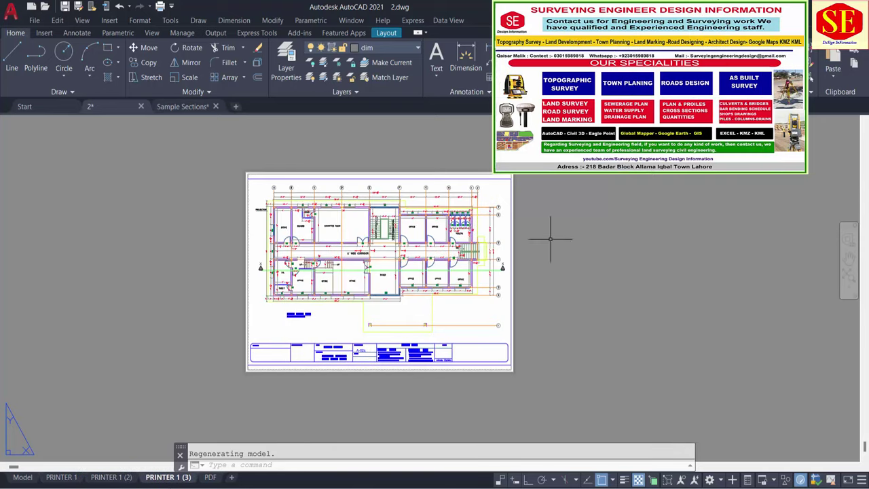
Copy the PRINTER 1 (3) layout to create PRINTER 1 (4)
right_click(176, 476)
click(210, 331)
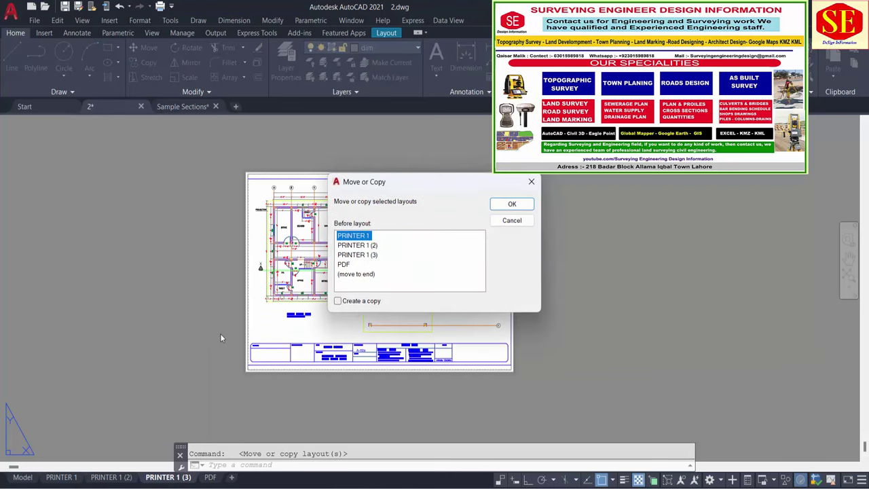
click(337, 300)
click(511, 204)
click(67, 477)
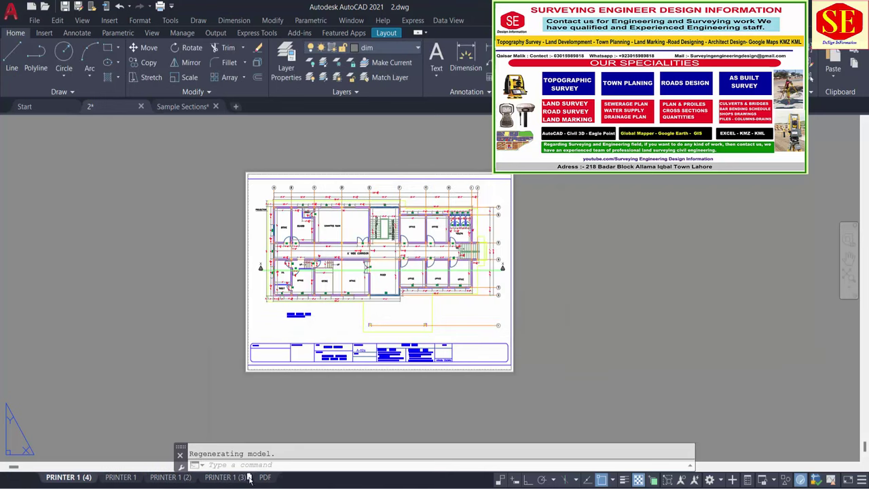
Window-zoom the PRINTER 1 (4) viewport onto an elevation sheet using Endpoint snaps
text(z)
key(Return)
shift+right_click(299, 180)
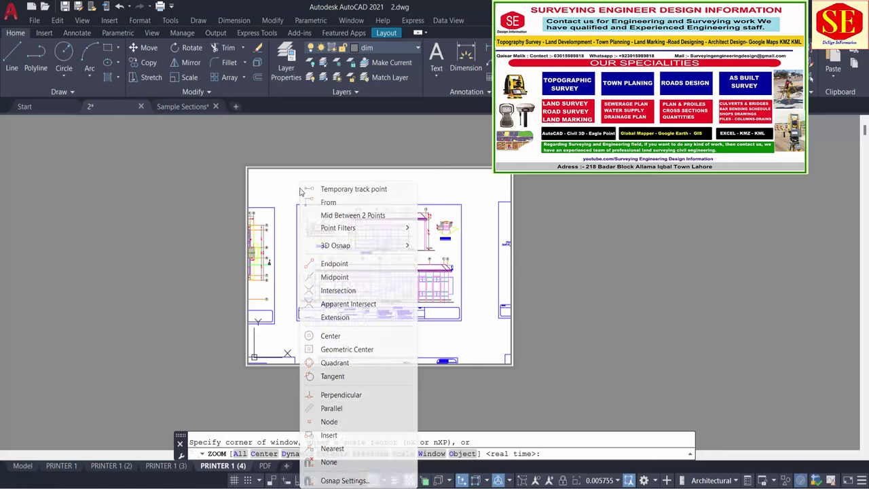
click(333, 261)
click(254, 356)
shift+right_click(469, 307)
click(496, 102)
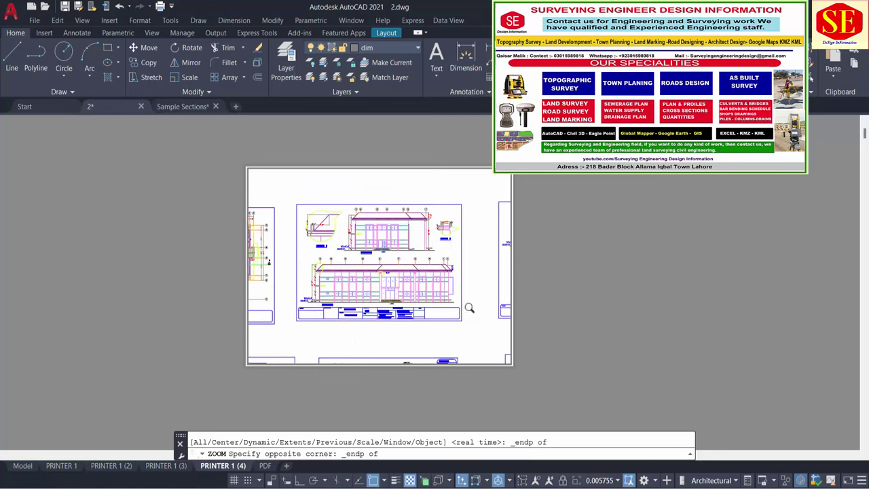
click(465, 306)
double_click(286, 414)
Copy the PRINTER 1 (4) layout to create PRINTER 1 (5)
right_click(237, 481)
click(252, 330)
click(339, 300)
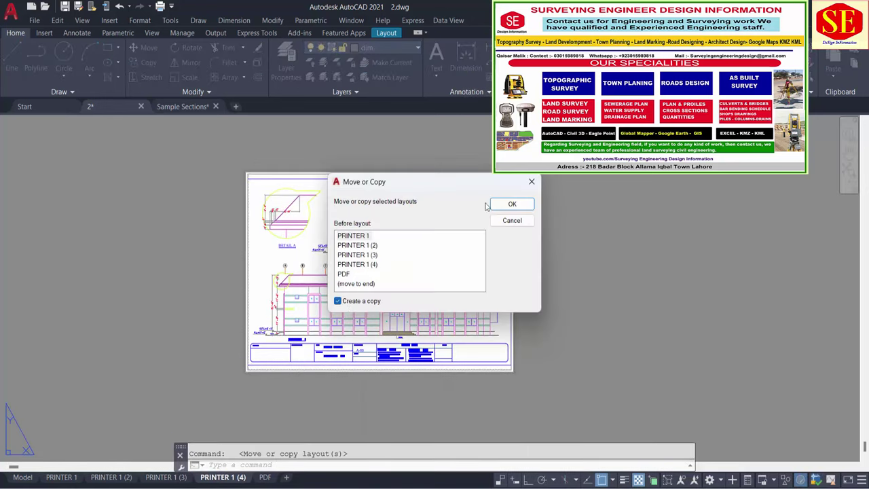
click(509, 204)
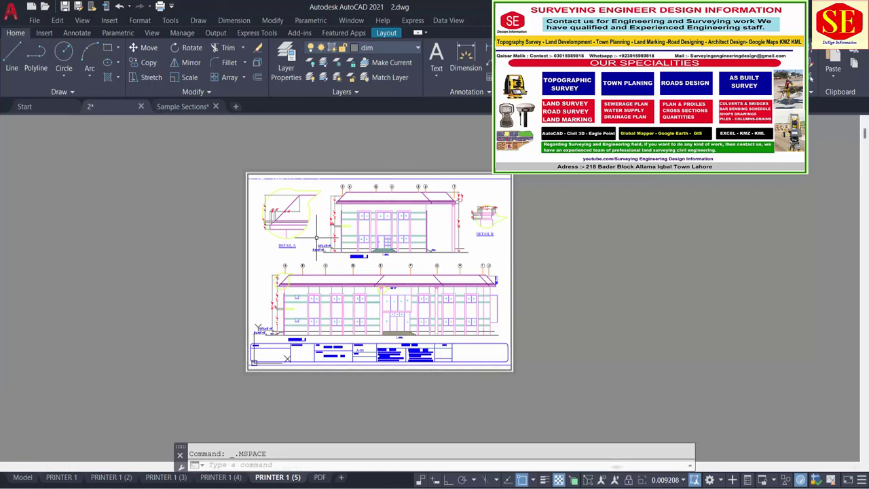
Window-zoom the PRINTER 1 (5) viewport onto the next elevation sheet with Endpoint snaps
text(z)
key(Return)
shift+right_click(293, 200)
click(325, 264)
click(294, 201)
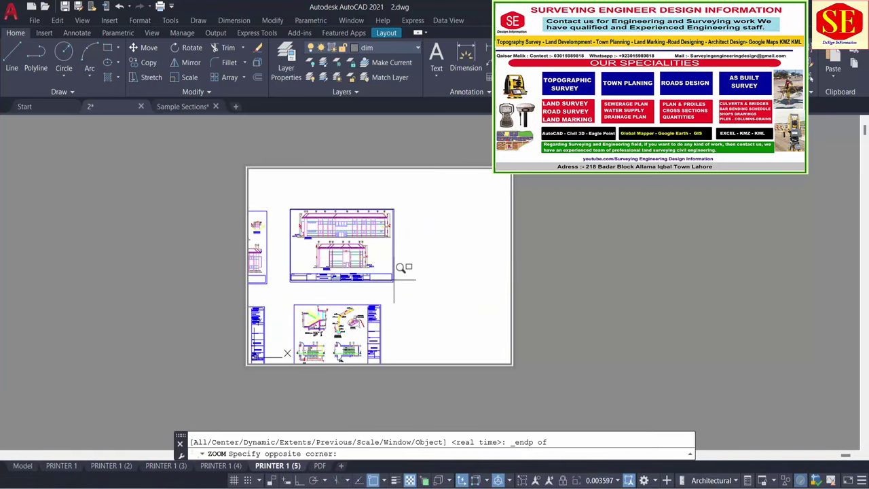
shift+right_click(490, 319)
click(508, 264)
click(439, 321)
Copy the PRINTER 1 (5) layout to create PRINTER 1 (6)
right_click(292, 476)
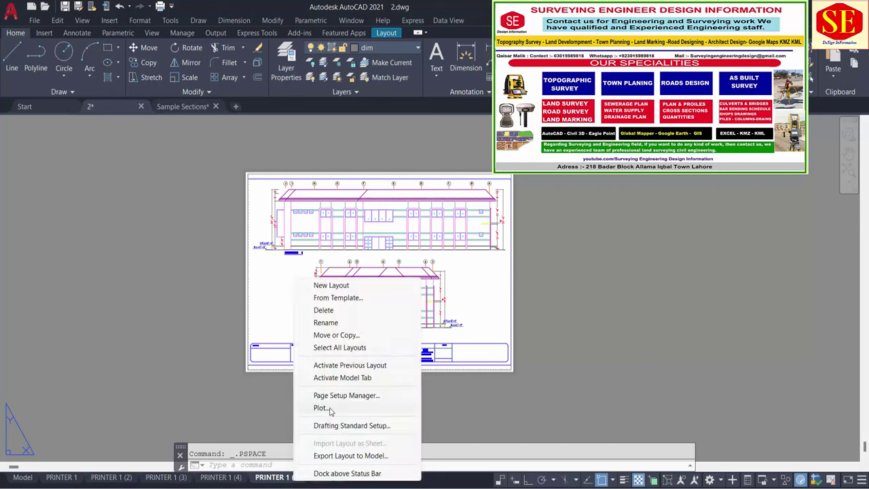
click(336, 334)
click(338, 300)
click(512, 204)
Window-zoom the PRINTER 1 (6) viewport onto the building section sheet with Endpoint snaps
click(370, 477)
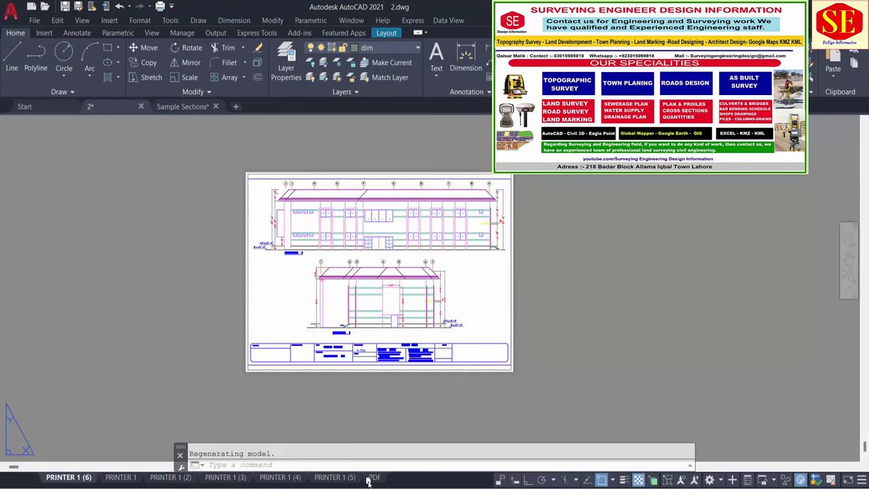
double_click(334, 271)
scroll(334, 274, up, 3)
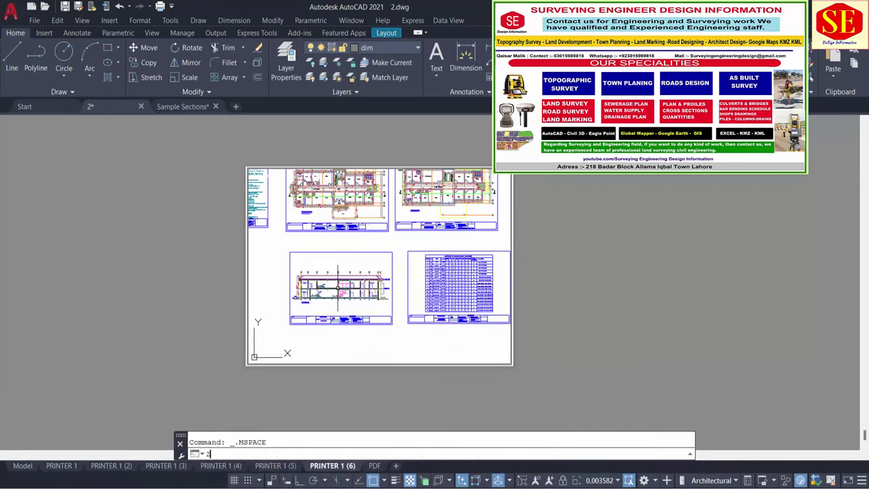
text(z)
key(Return)
shift+right_click(366, 319)
click(411, 266)
click(397, 326)
shift+right_click(495, 319)
click(533, 109)
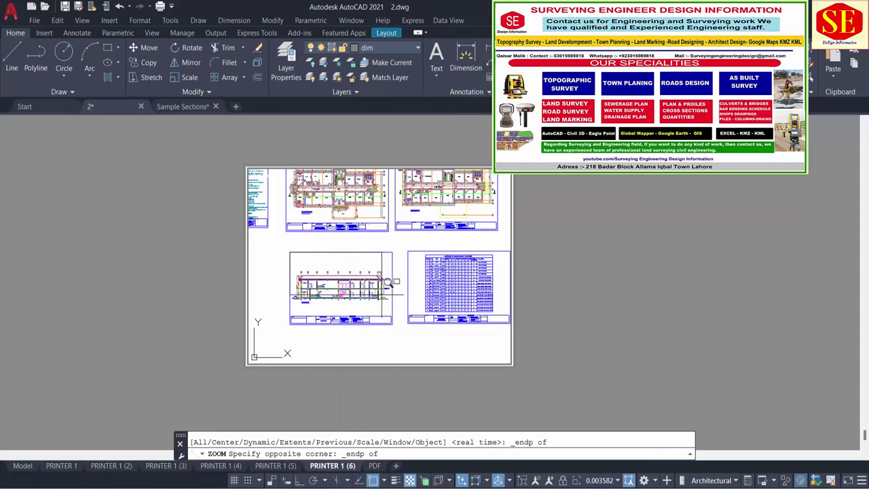
click(290, 252)
double_click(572, 326)
Create the PRINTER 1 (7) layout copy and move it just before PDF
right_click(347, 477)
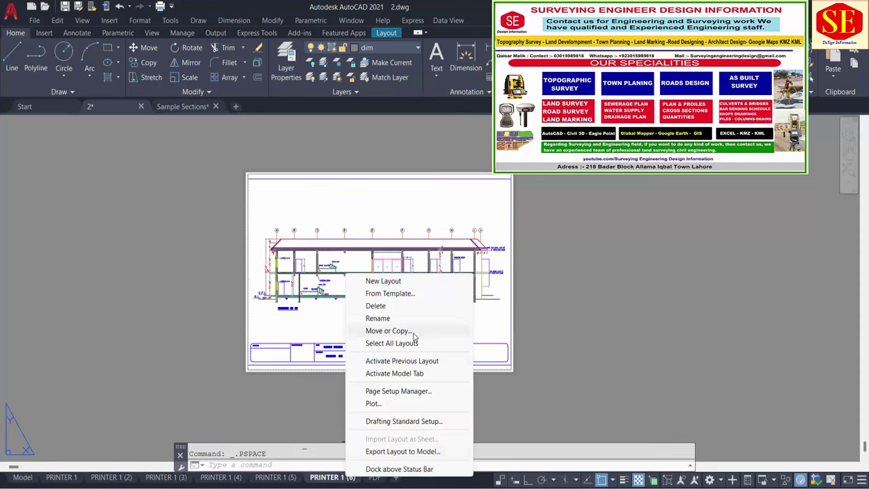
click(388, 332)
click(509, 202)
click(88, 478)
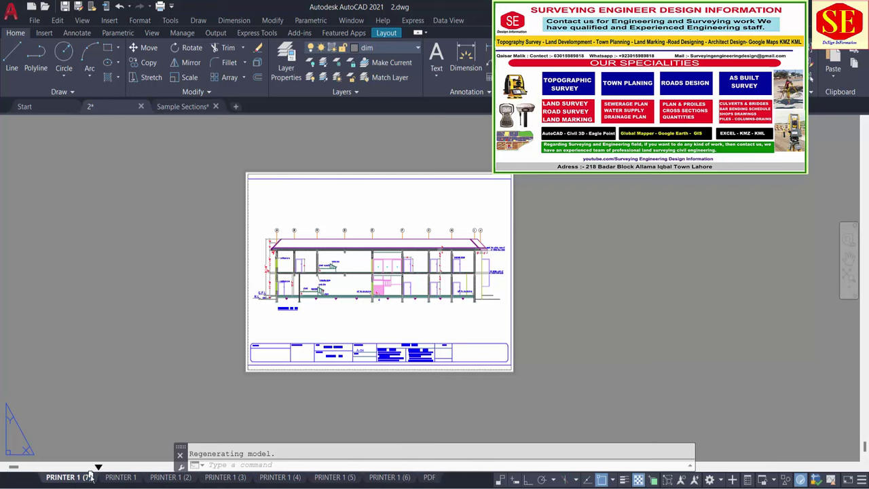
drag(347, 484, 409, 478)
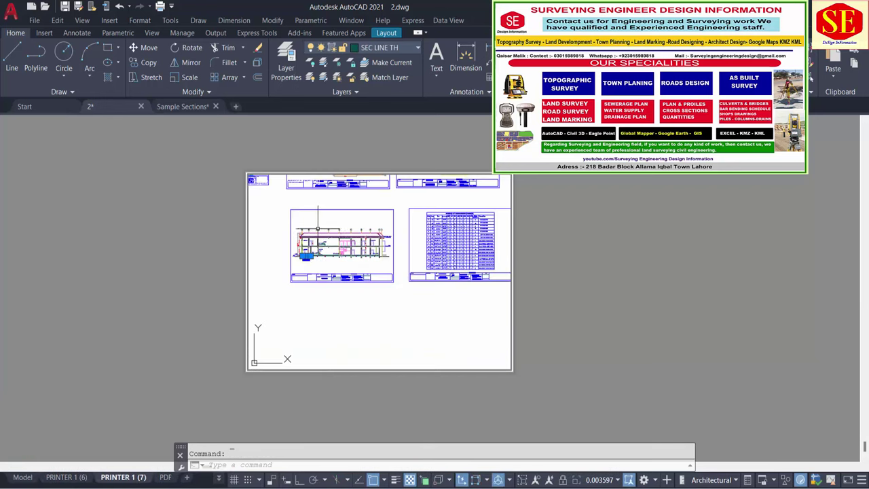
Window-zoom the PRINTER 1 (7) viewport onto the doors-and-windows schedule sheet
text(z)
key(Return)
shift+right_click(288, 177)
click(306, 262)
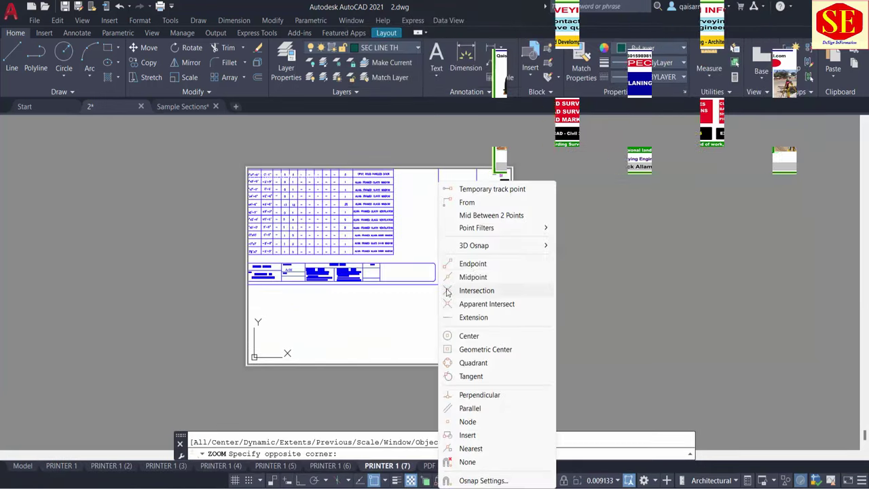
shift+right_click(548, 177)
click(583, 263)
click(438, 284)
Make another copy of the PRINTER 1 (7) layout for the stair sheets
right_click(390, 477)
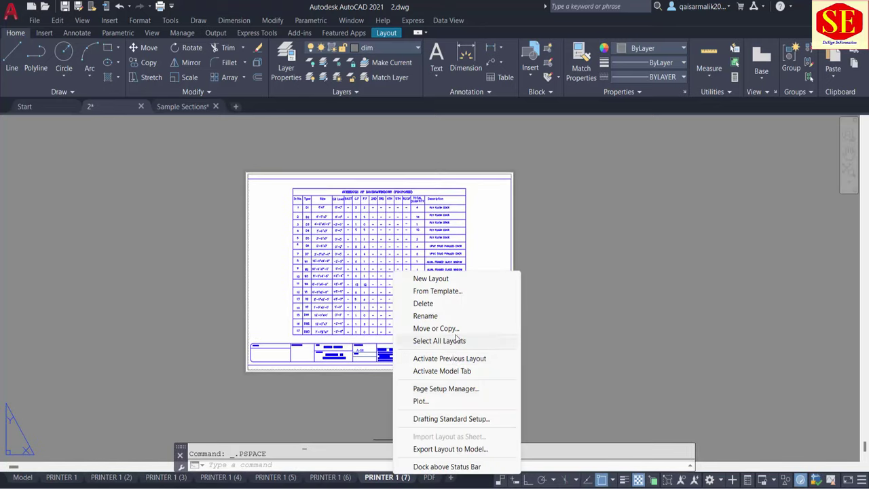
click(489, 332)
click(338, 301)
click(512, 204)
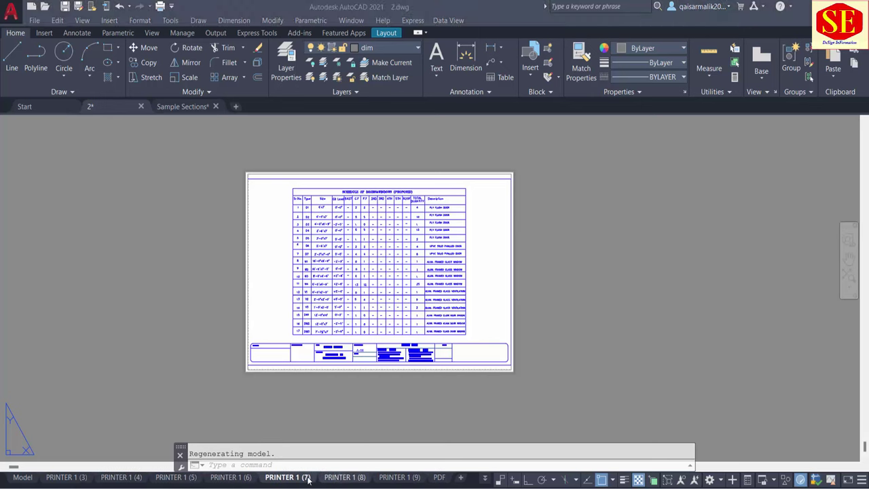
Window-zoom the PRINTER 1 (8) viewport onto the first stair detail sheet with Endpoint snaps
click(286, 478)
click(335, 479)
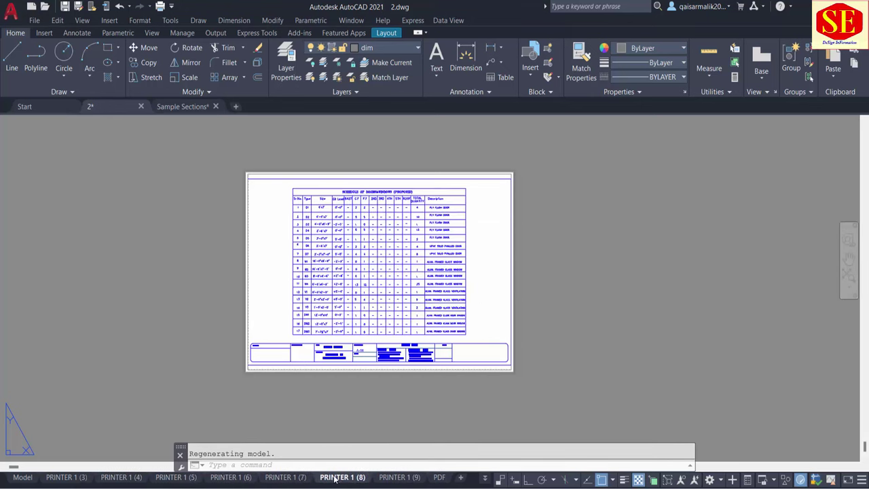
double_click(492, 264)
scroll(407, 271, down, 3)
text(z)
key(Return)
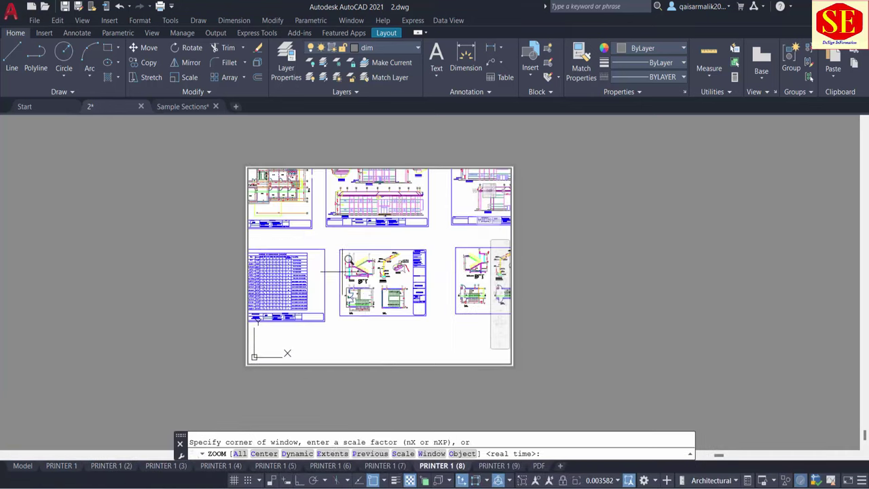
shift+right_click(343, 268)
click(380, 268)
click(340, 246)
shift+right_click(438, 234)
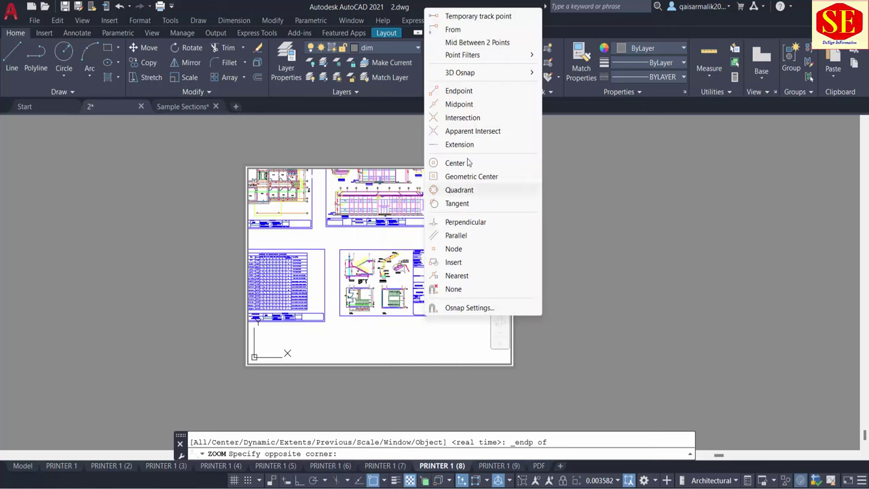
click(476, 99)
click(438, 233)
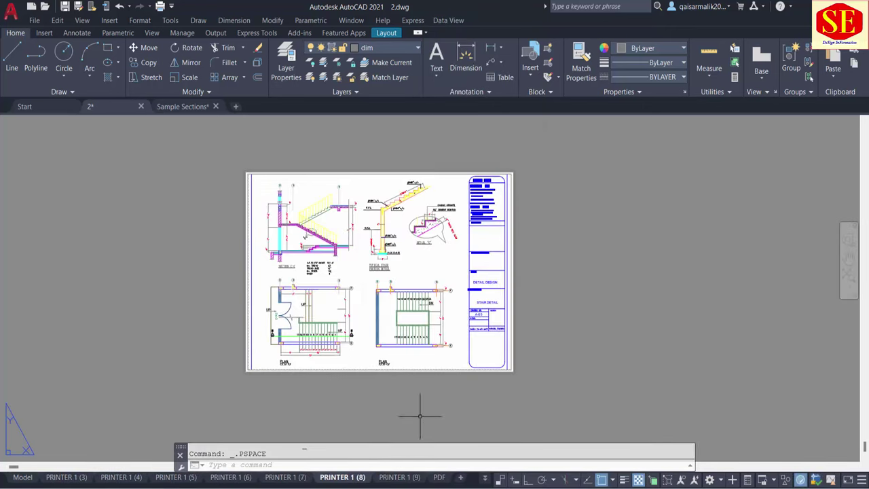
Frame the second stair detail sheet in PRINTER 1 (9), then return to paper space
key(ctrl+Page_Down)
double_click(419, 272)
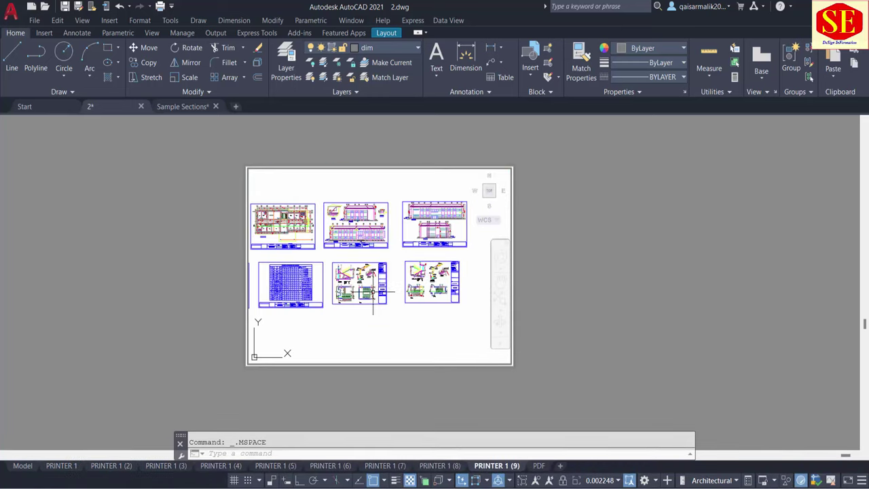
scroll(367, 286, up, 3)
text(z)
key(Return)
shift+right_click(369, 184)
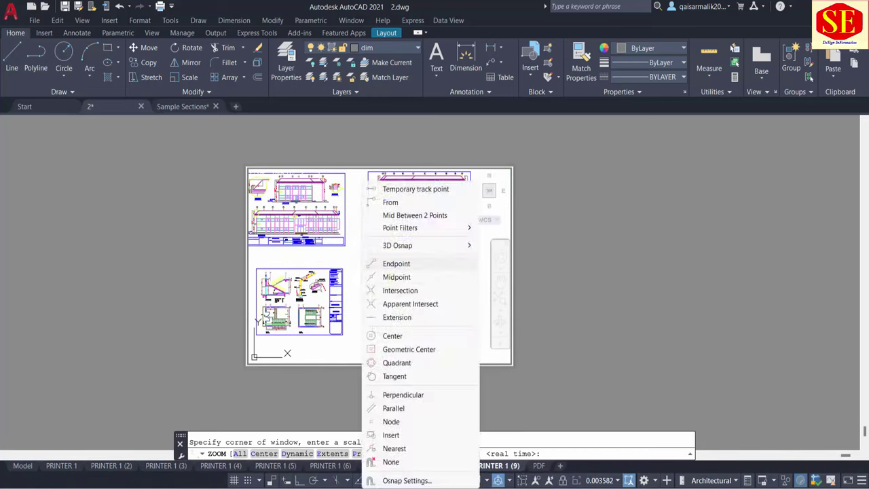
click(391, 264)
click(473, 329)
shift+right_click(467, 312)
click(504, 128)
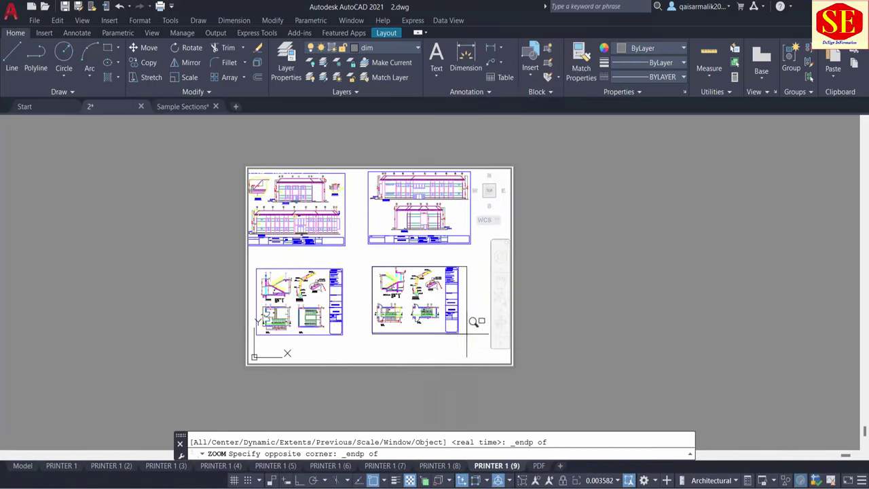
click(484, 350)
double_click(562, 287)
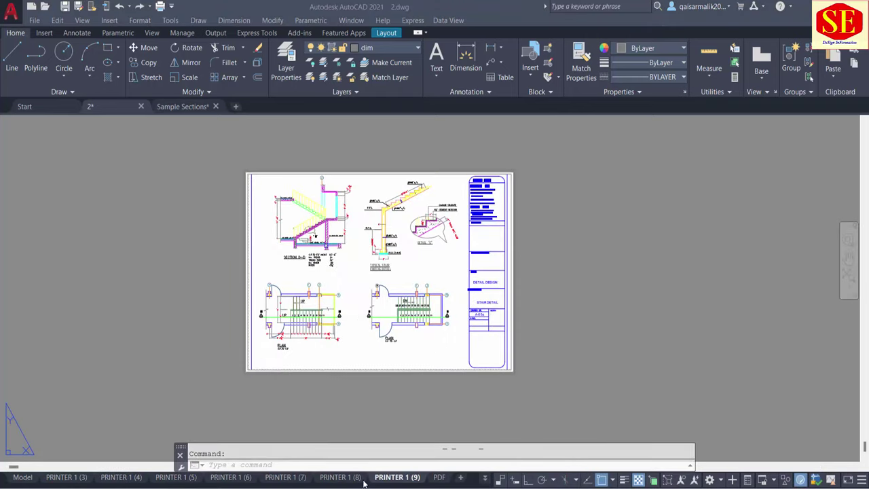
Step back through the layout tabs from the stair sheets to PRINTER 1 (3)
click(286, 477)
click(231, 478)
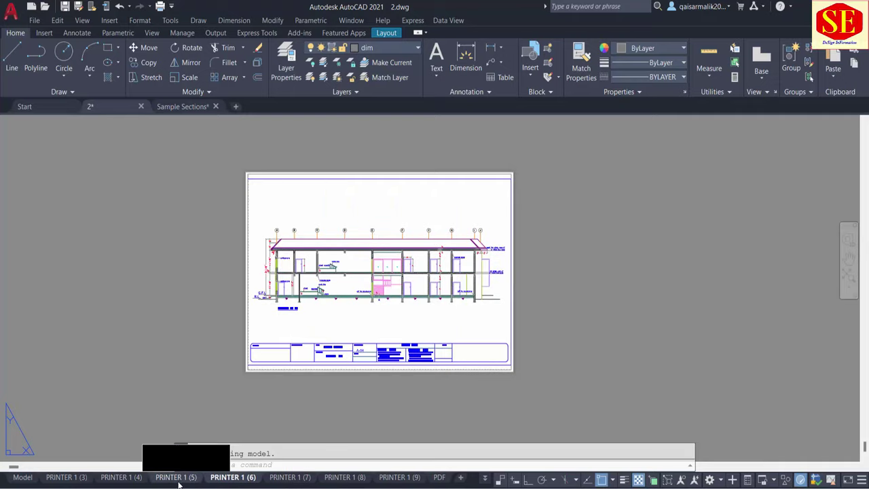
click(177, 478)
click(121, 478)
click(66, 477)
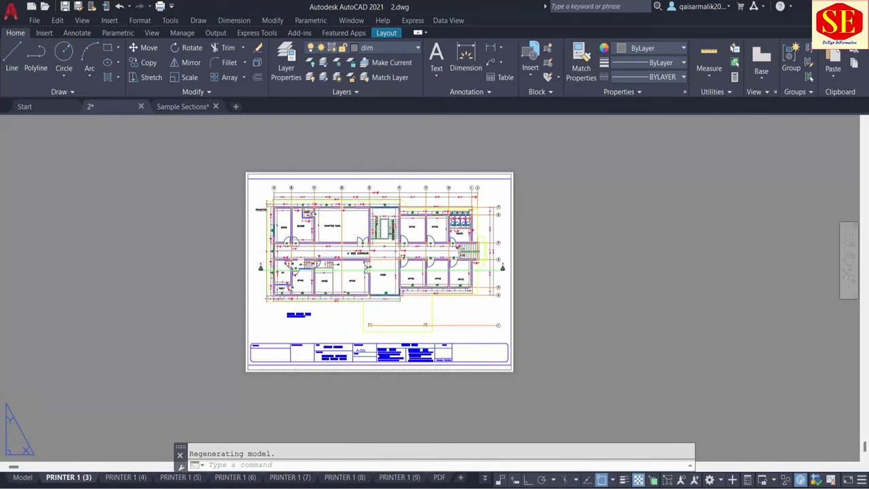
Use the layout list to visit PRINTER 1 and PDF, then return to PRINTER 1 (3)
click(488, 480)
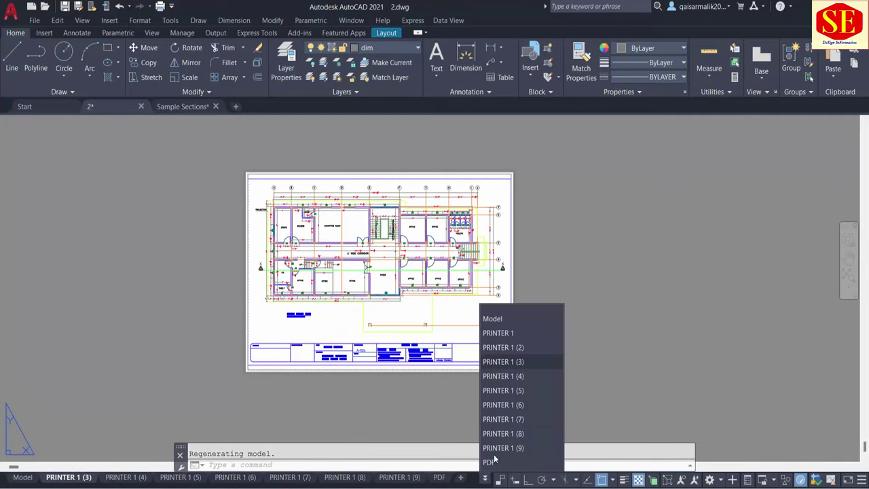
click(511, 334)
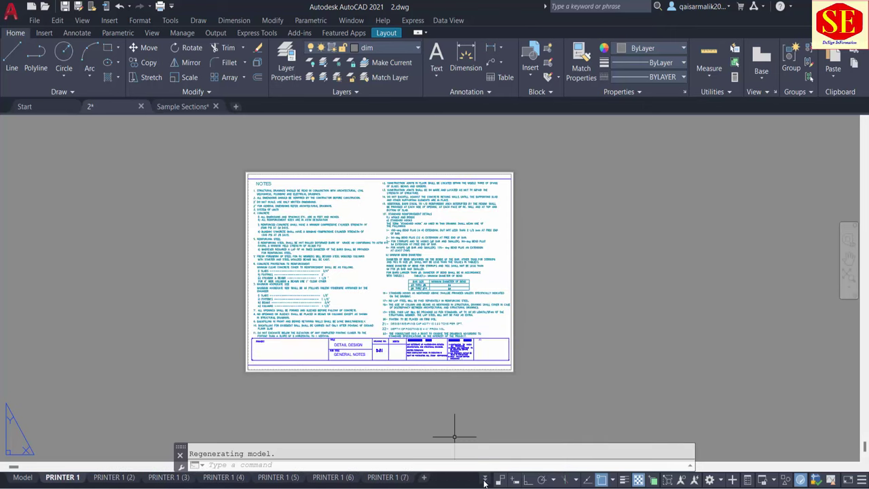
click(485, 480)
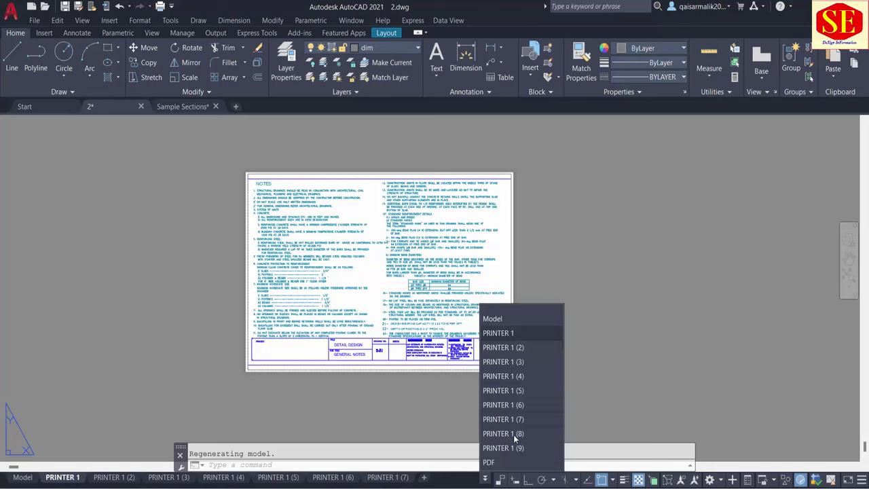
click(416, 427)
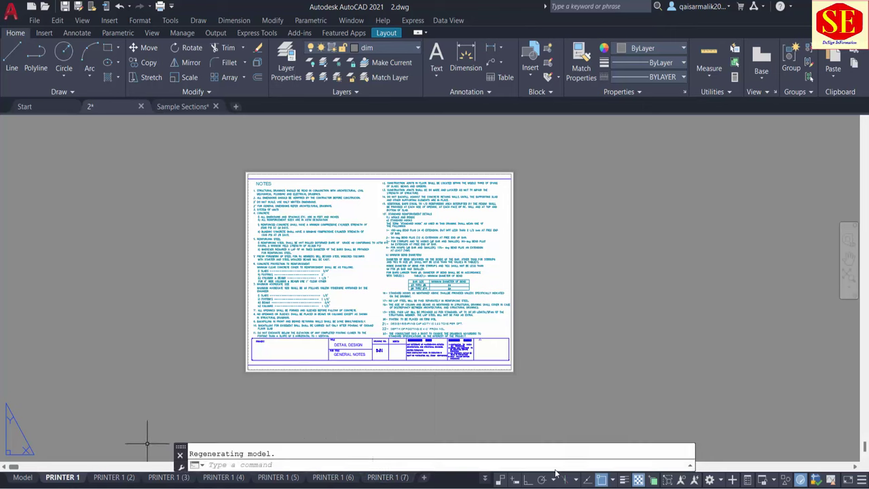
click(485, 479)
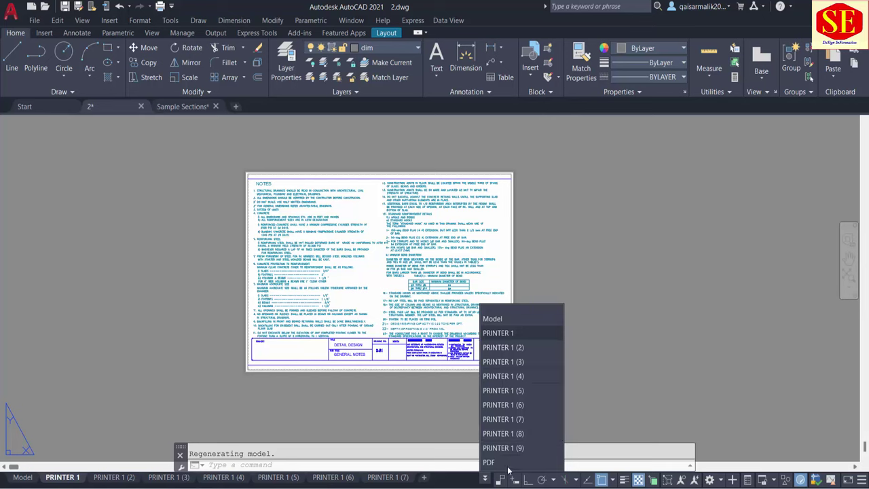
click(506, 464)
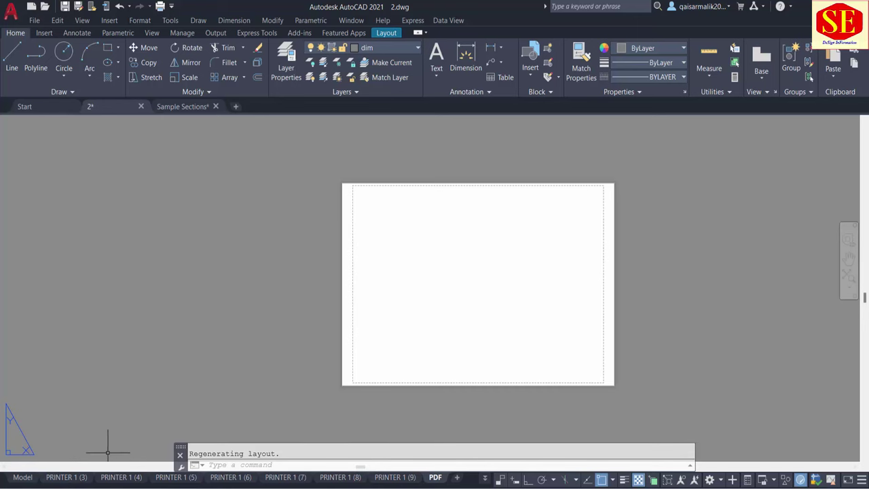
click(66, 478)
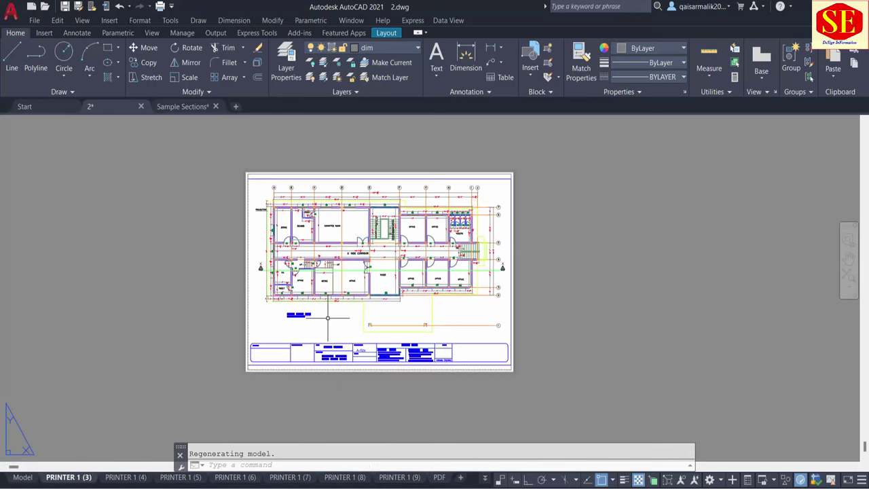
From the PRINTER 1 (3) Page Setup Manager, select SAMPLE 1 and open it for modification
right_click(55, 480)
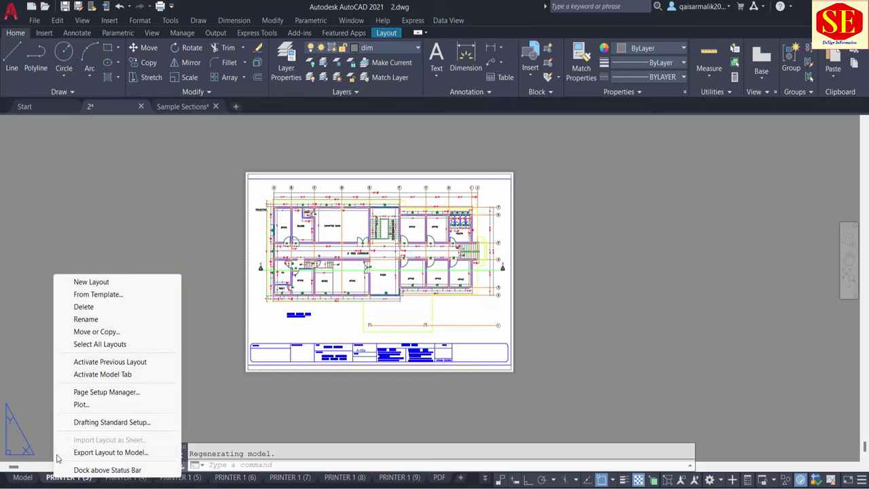
click(93, 394)
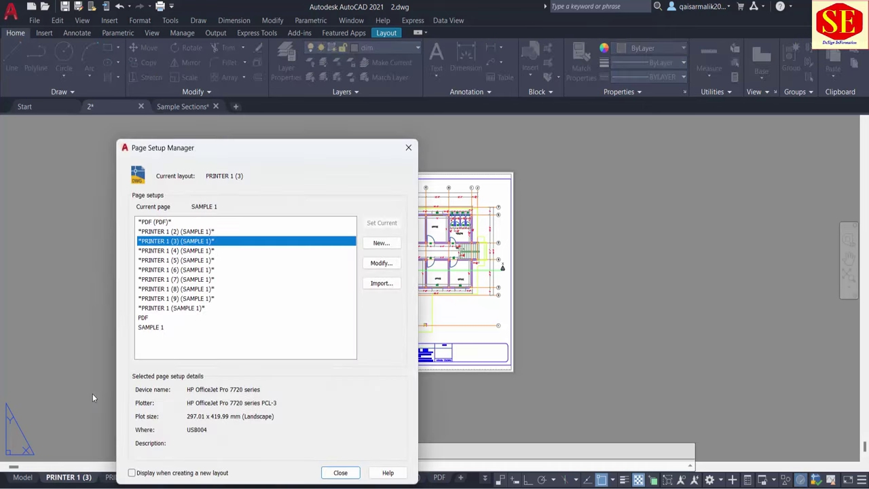
click(164, 242)
click(168, 299)
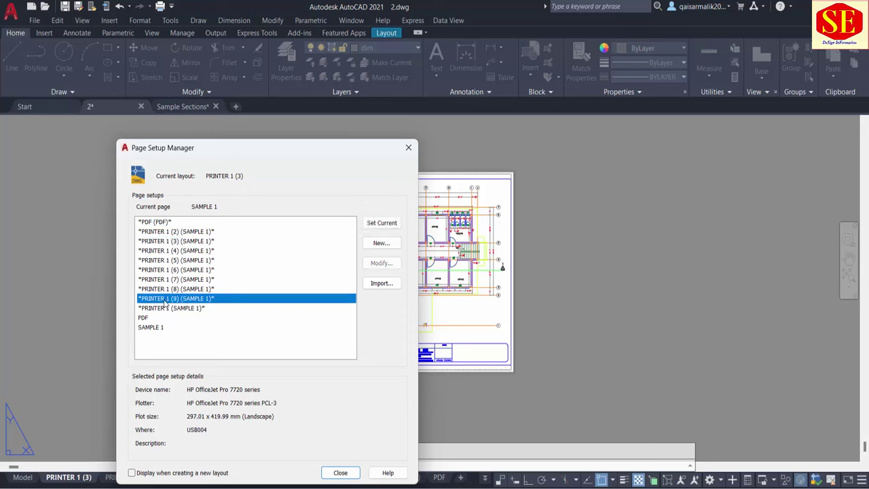
click(151, 329)
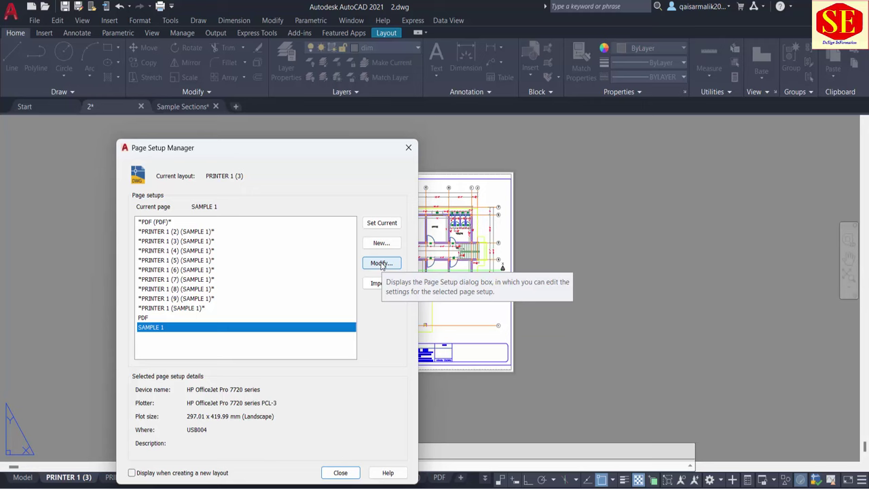
click(384, 264)
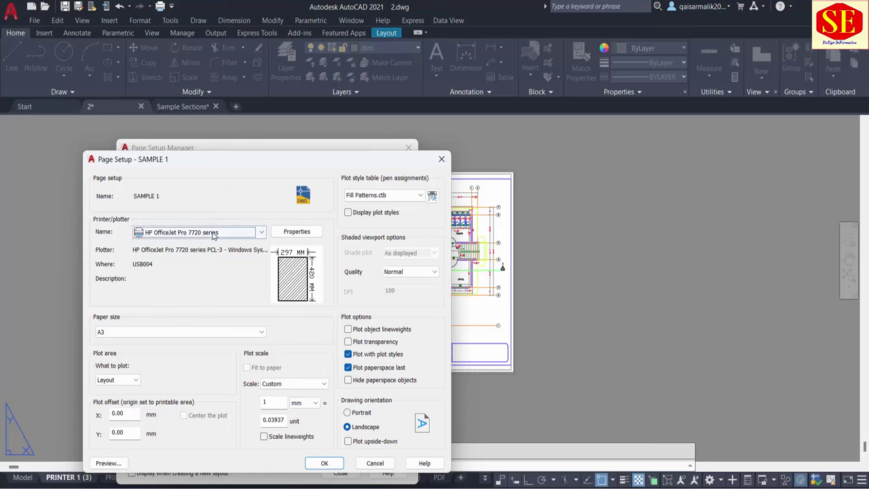
Set SAMPLE 1's printer to DWG To PDF.pc3 and apply it to all its layouts
click(214, 233)
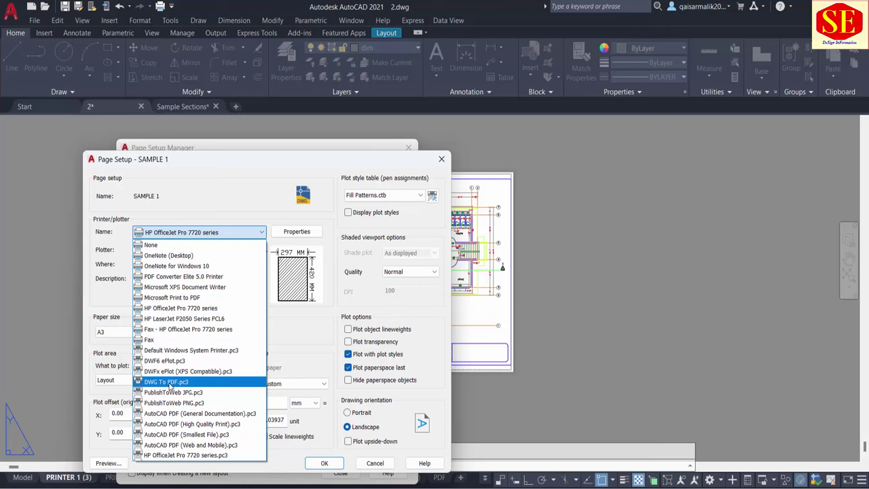
click(169, 383)
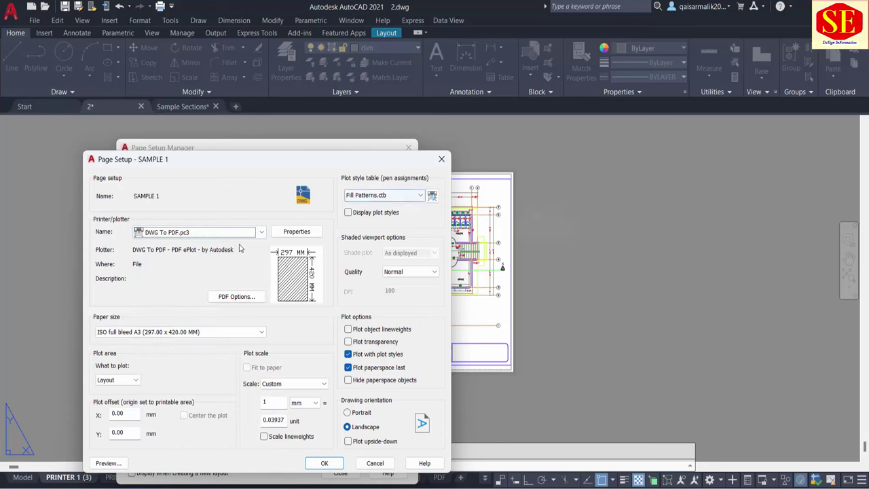
click(316, 467)
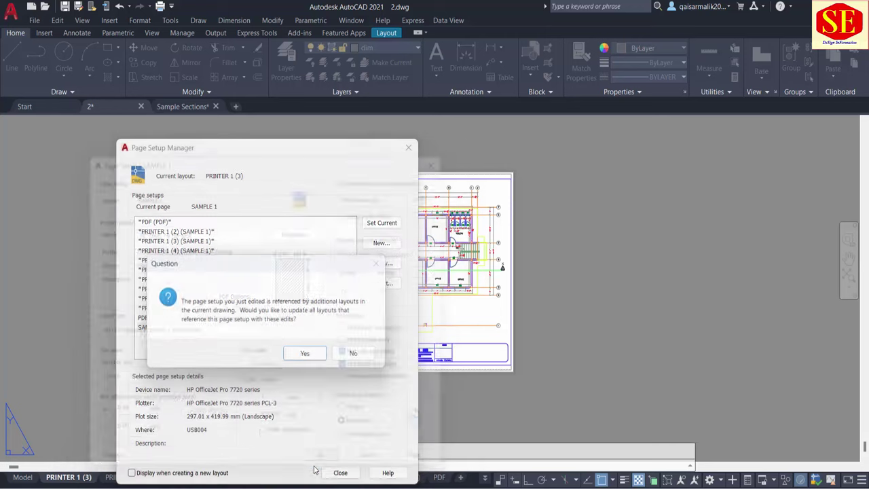
click(308, 357)
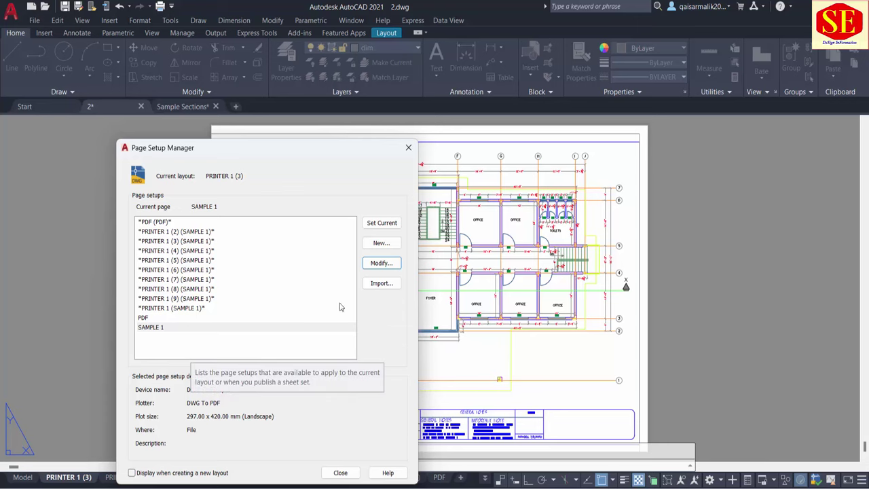
Change SAMPLE 1's paper size to ISO A0 and update every layout using it
click(380, 263)
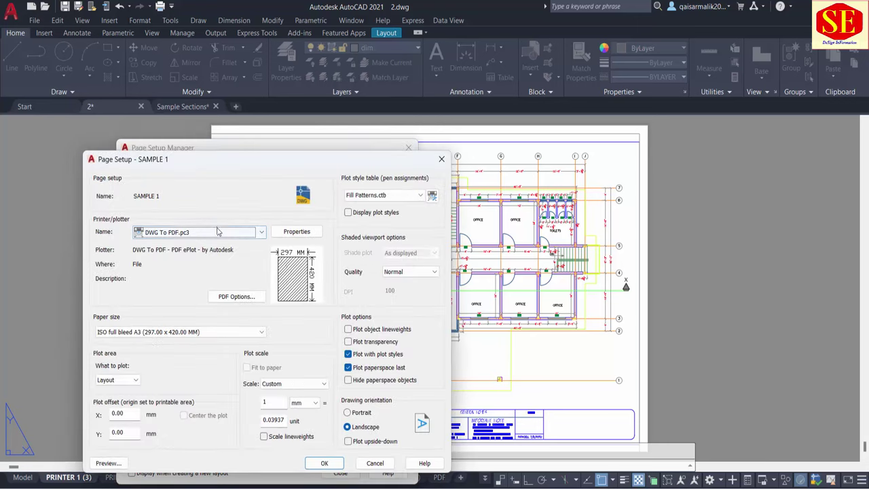
click(204, 232)
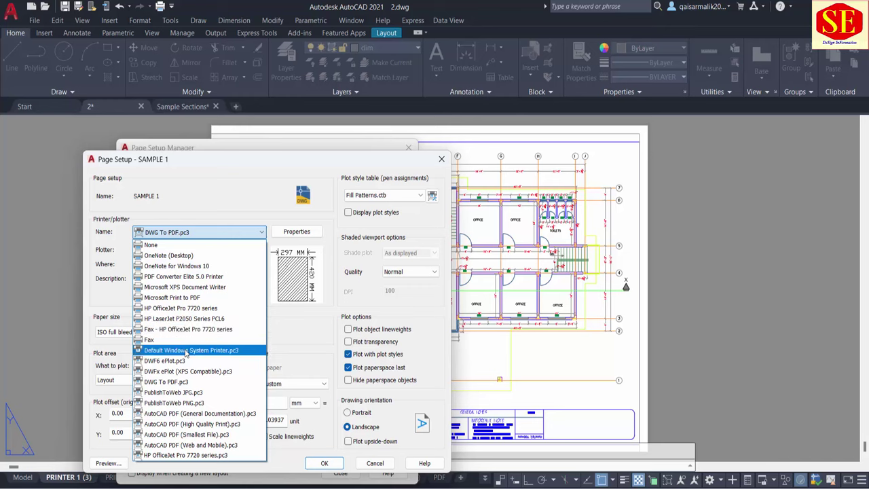
key(Escape)
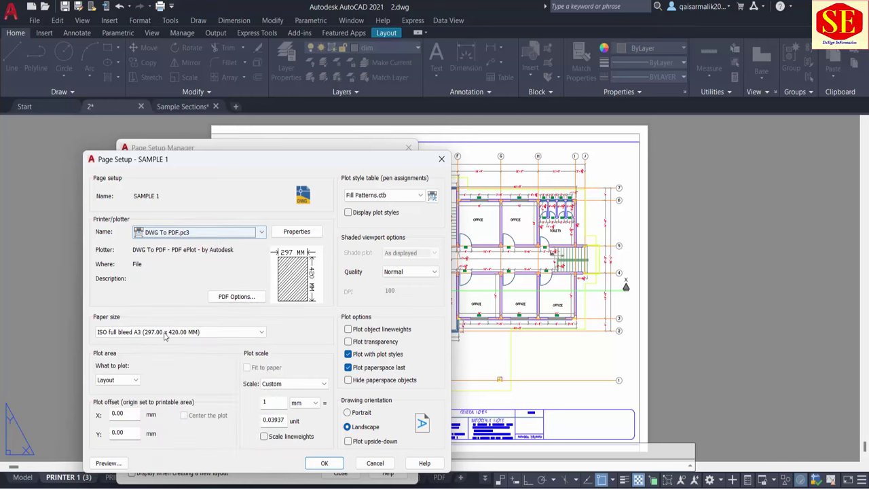
click(178, 332)
click(178, 332)
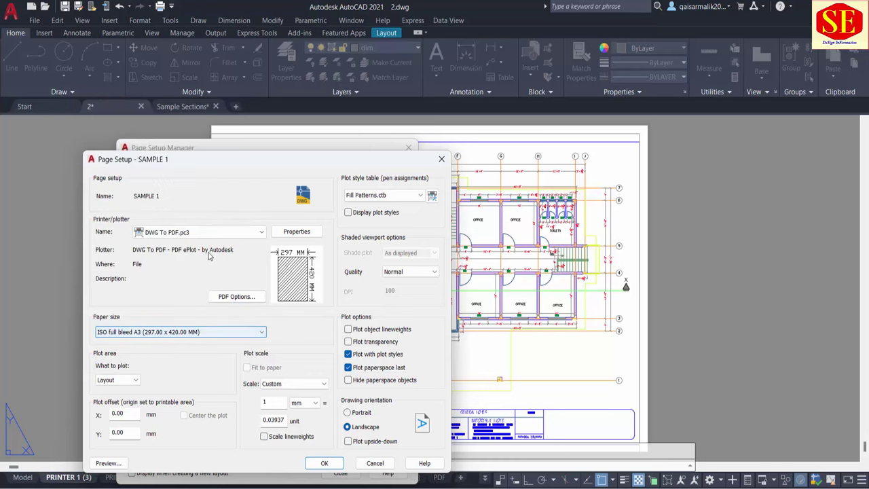
click(181, 333)
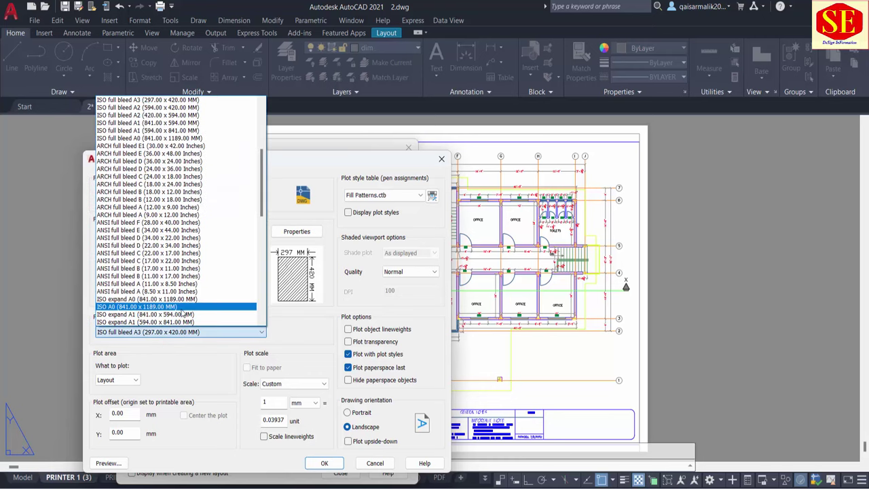
click(122, 310)
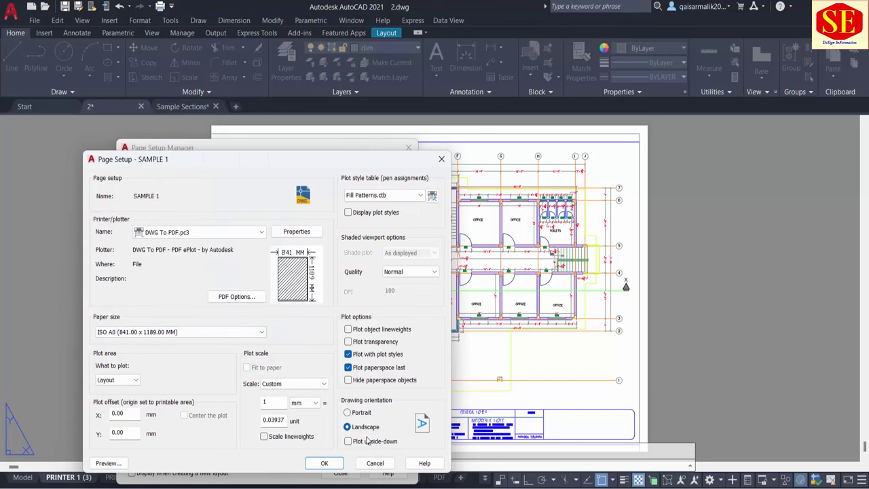
click(328, 463)
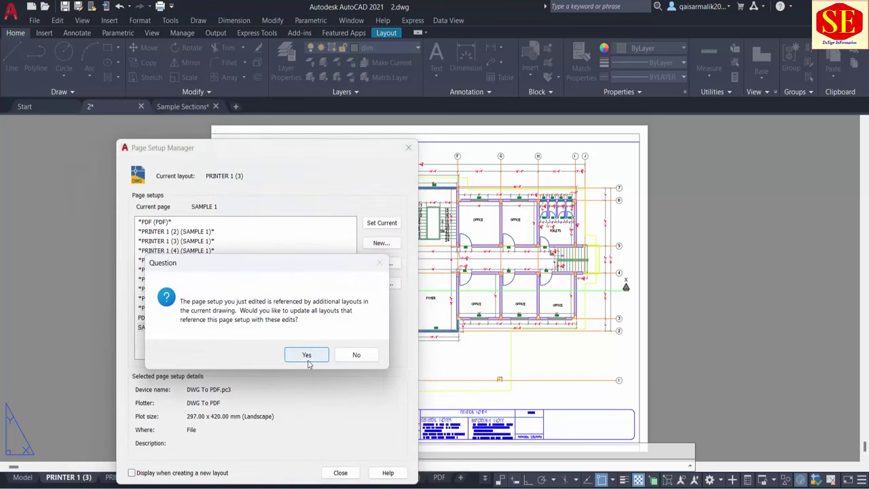
click(307, 356)
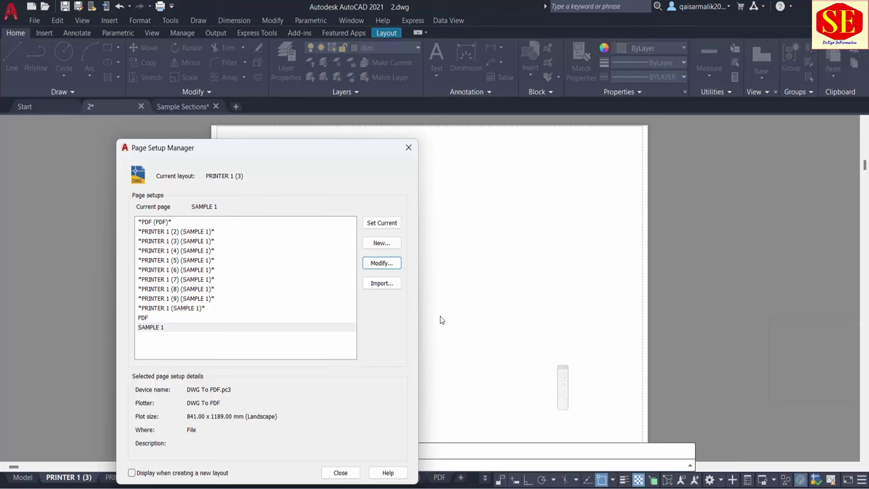
Apply SAMPLE 1 as current setup, review layouts (3), (6), (7), and return to PRINTER 1
click(379, 228)
click(340, 473)
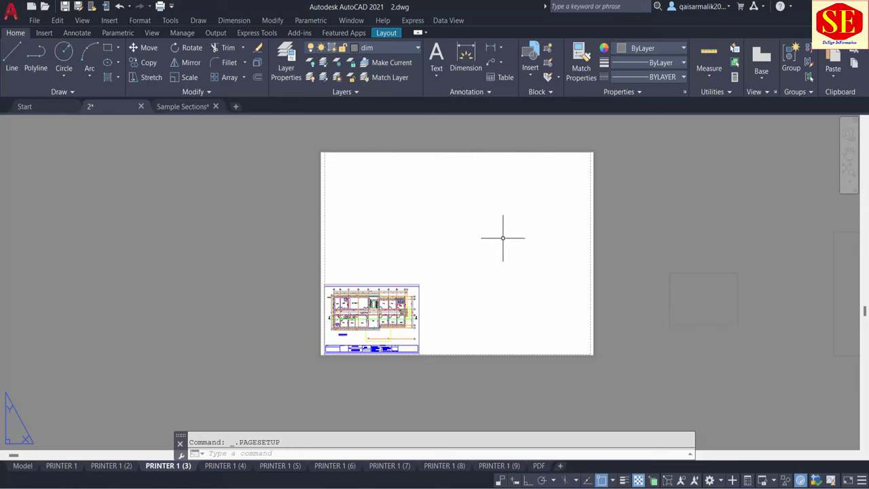
click(61, 466)
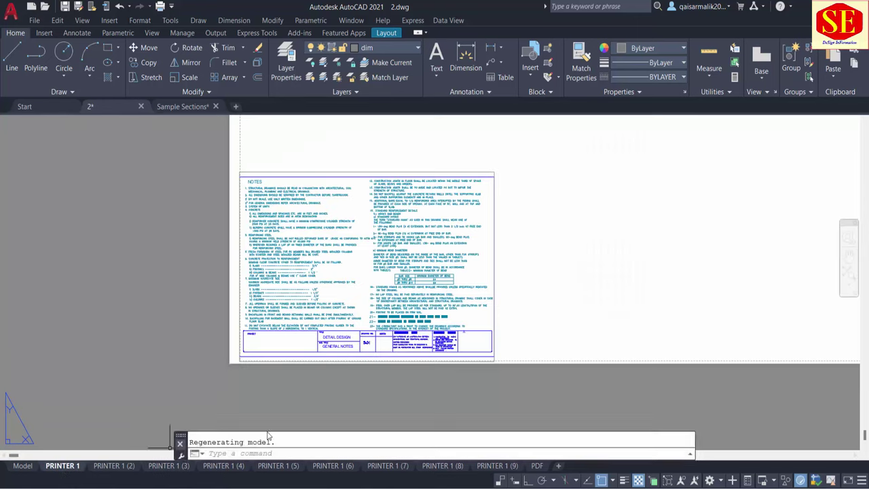
click(169, 465)
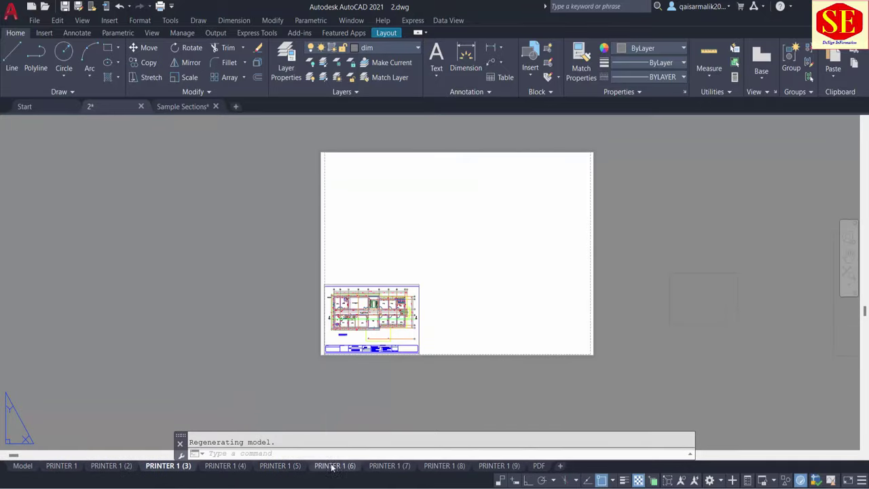
click(333, 466)
click(388, 466)
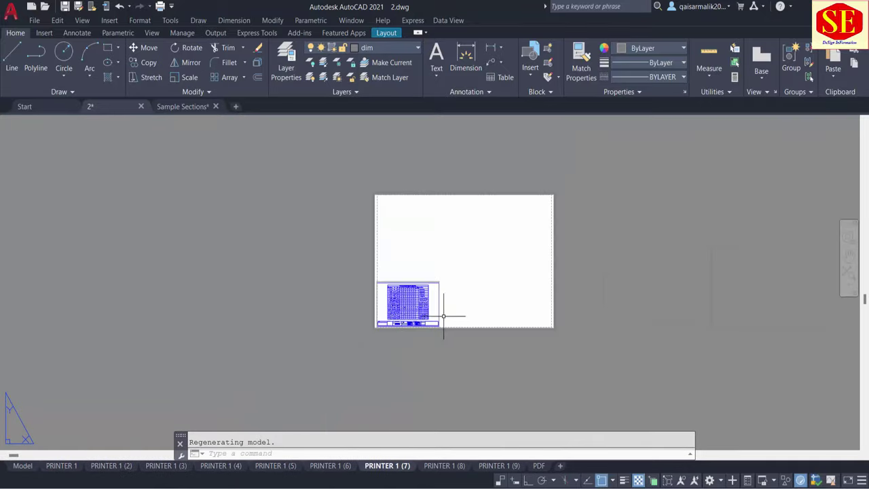
click(61, 466)
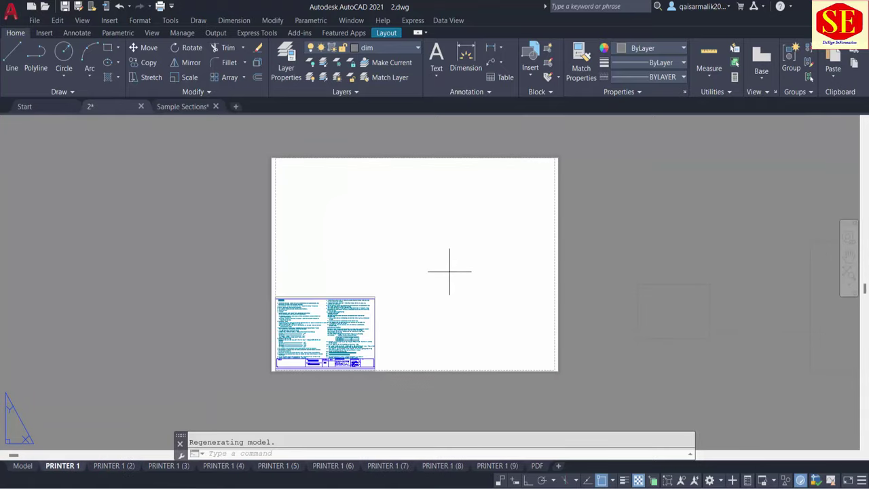
click(450, 271)
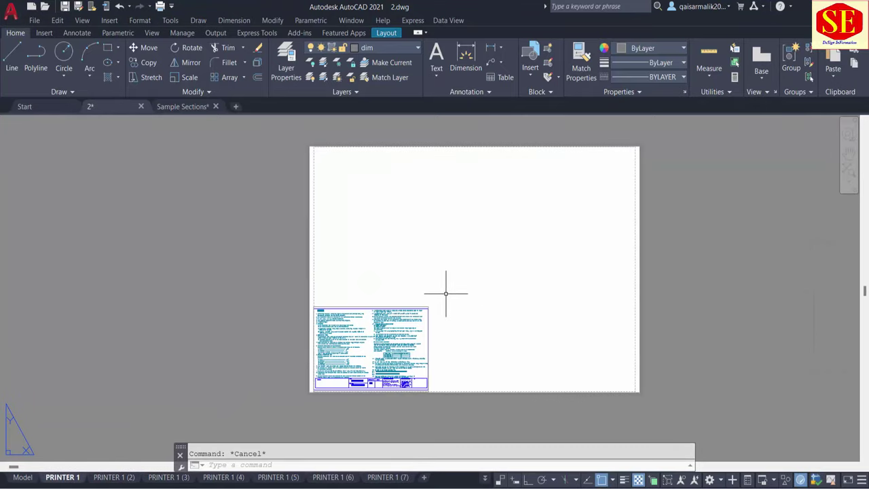
Erase the small General Notes viewport and draw a new sheet-wide viewport with MVIEW
click(416, 316)
text(e)
key(Return)
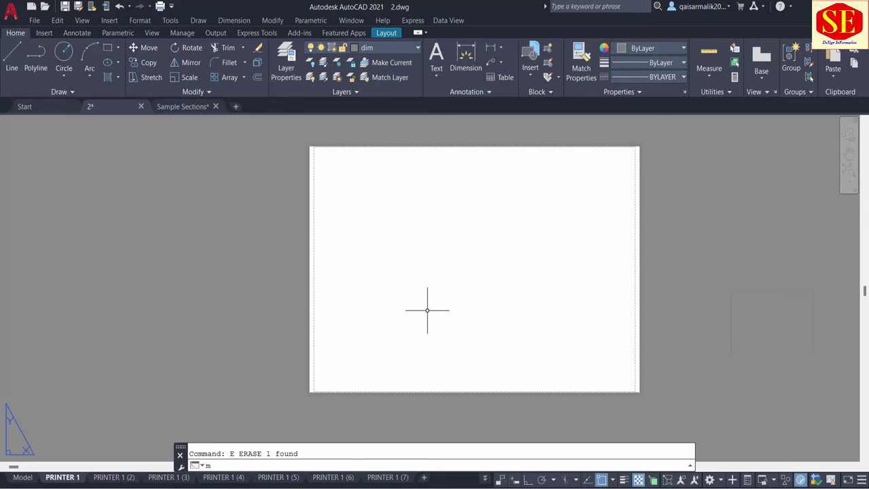
text(v)
key(Return)
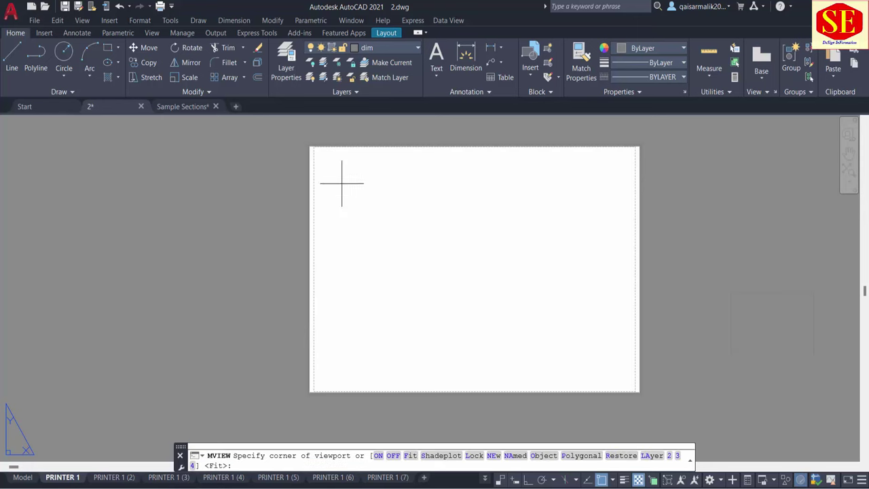
click(315, 147)
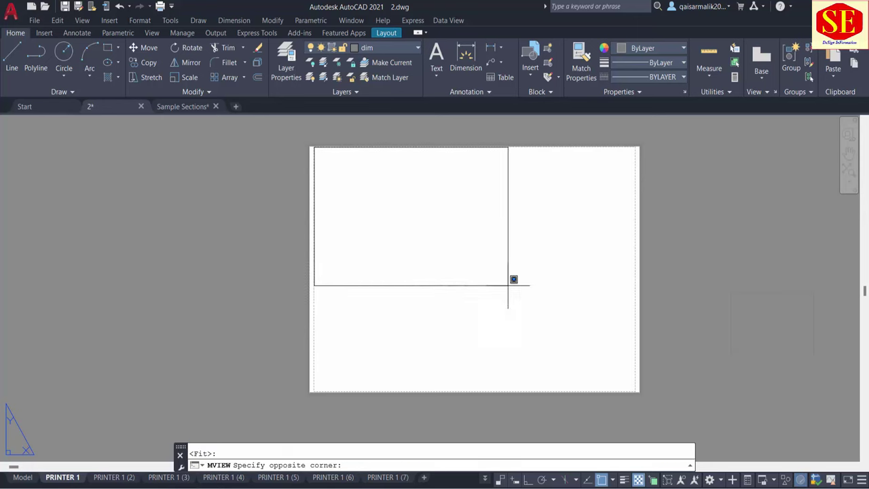
click(619, 380)
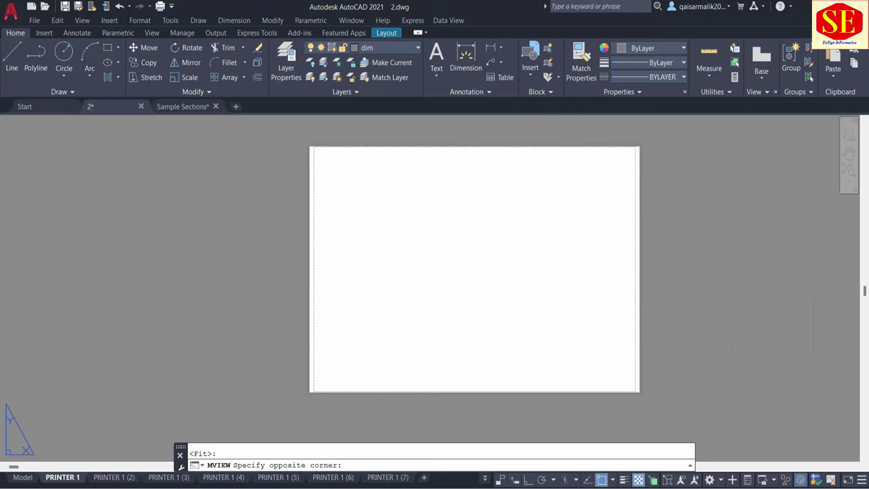
Inside the new viewport, zoom a window around the General Notes sheet
double_click(434, 365)
scroll(464, 337, up, 1)
scroll(362, 249, up, 2)
scroll(360, 253, up, 2)
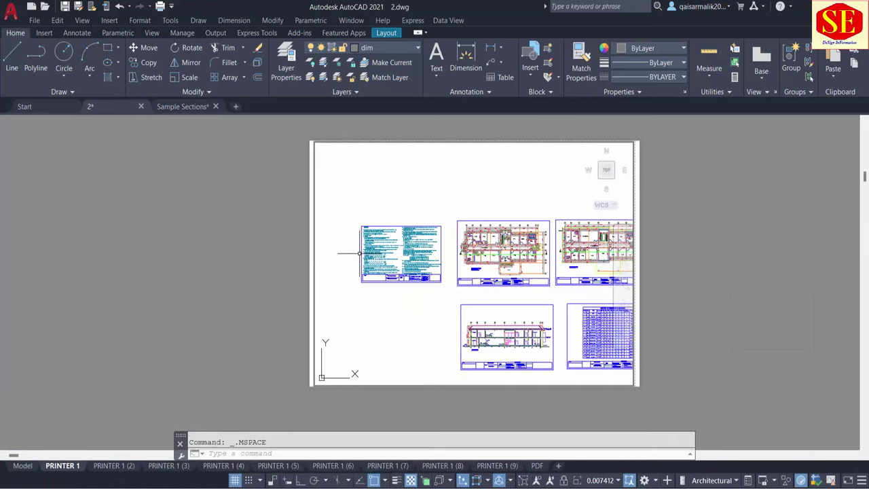
text(z)
key(Return)
right_click(373, 201)
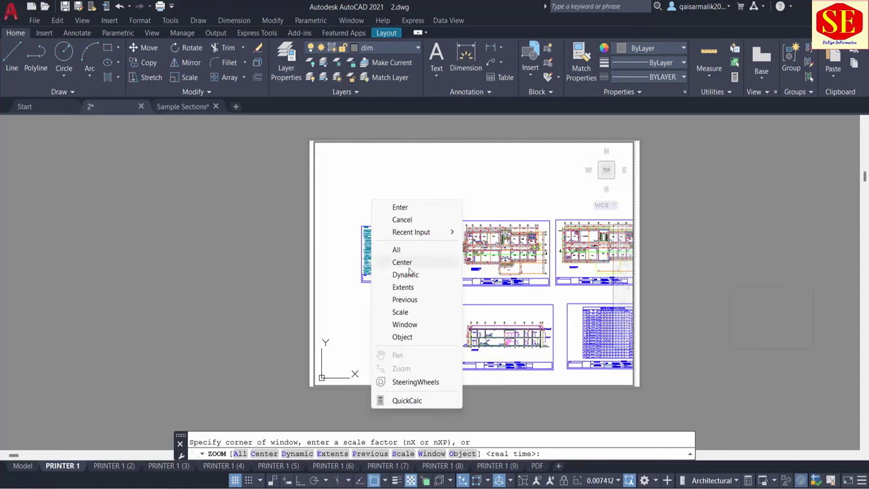
key(Escape)
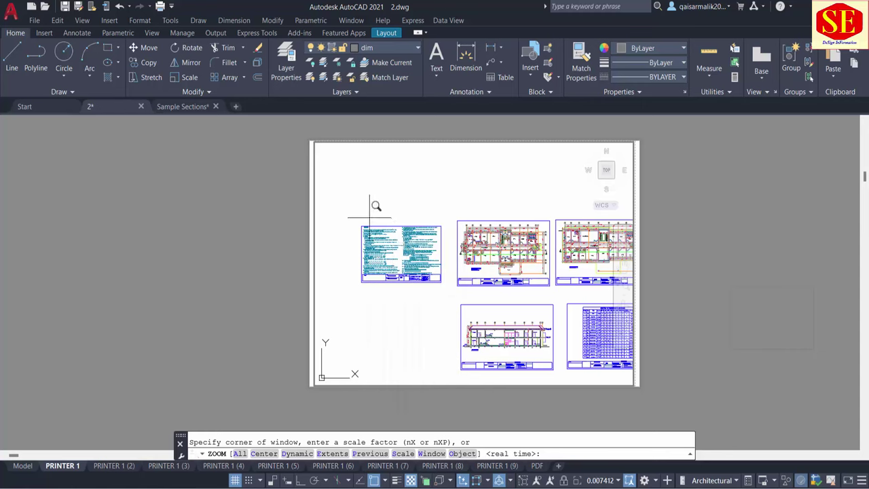
shift+right_click(372, 176)
click(397, 260)
click(362, 227)
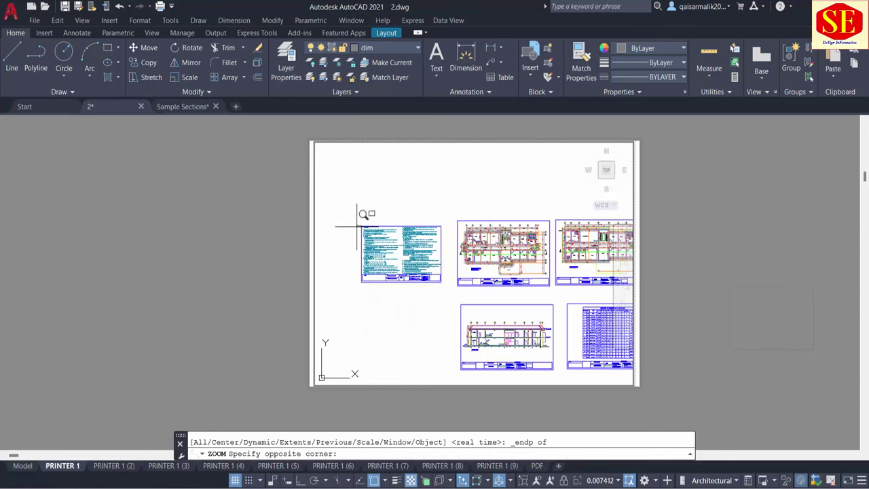
click(442, 283)
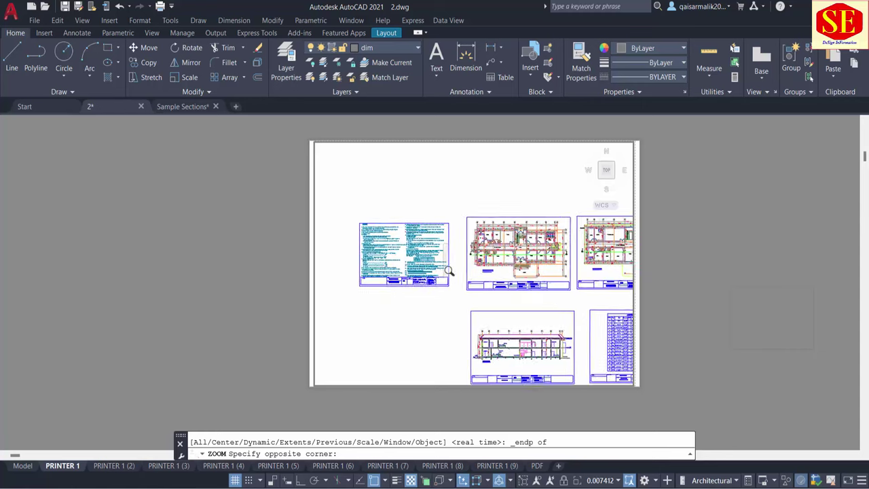
Flip between layouts PRINTER 1 (2), (3), (4) and (6) to compare their sheets
click(114, 466)
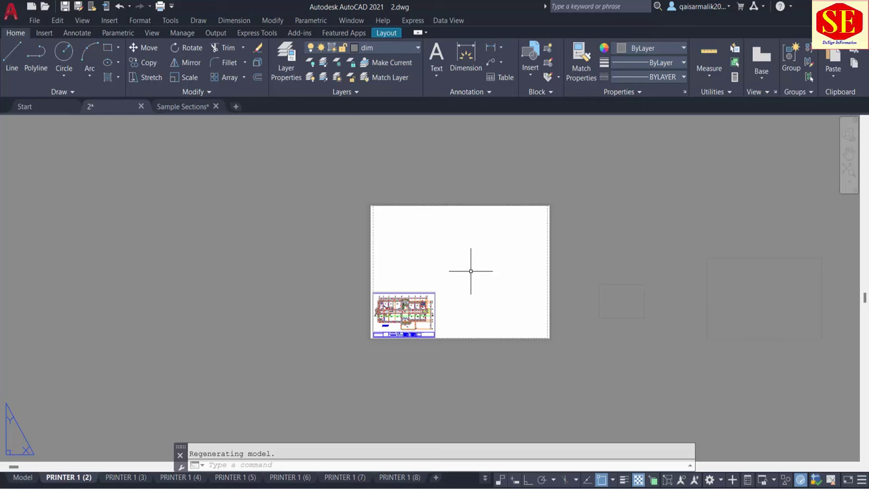
click(125, 477)
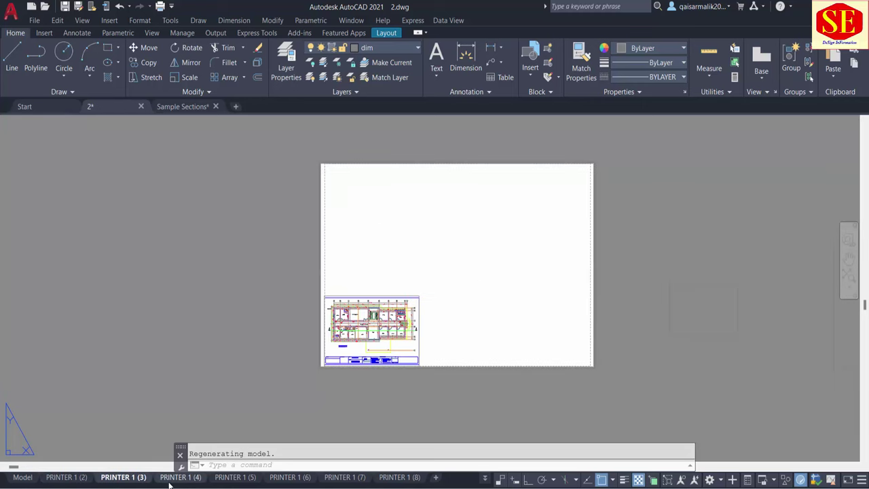
click(181, 478)
click(290, 478)
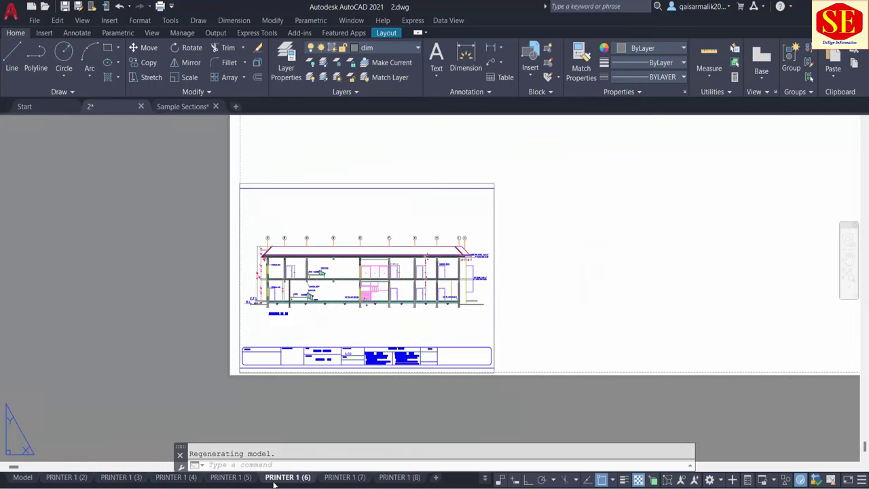
click(67, 478)
click(289, 478)
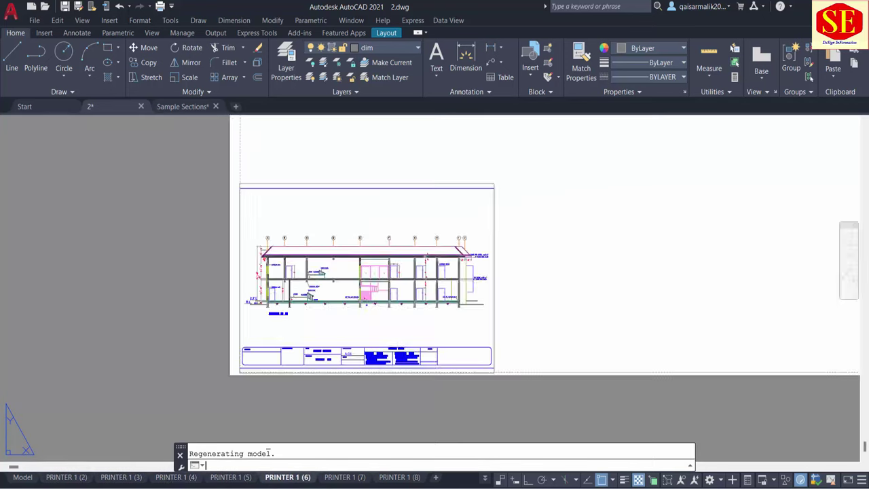
click(178, 477)
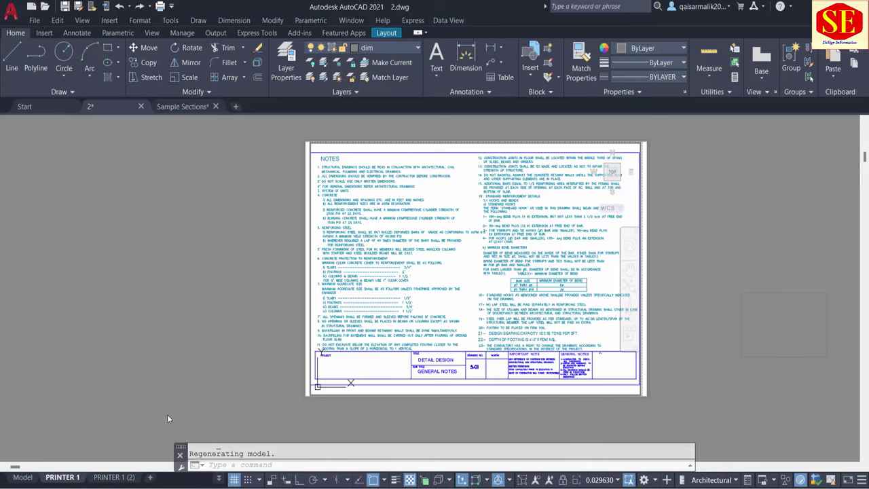
click(126, 477)
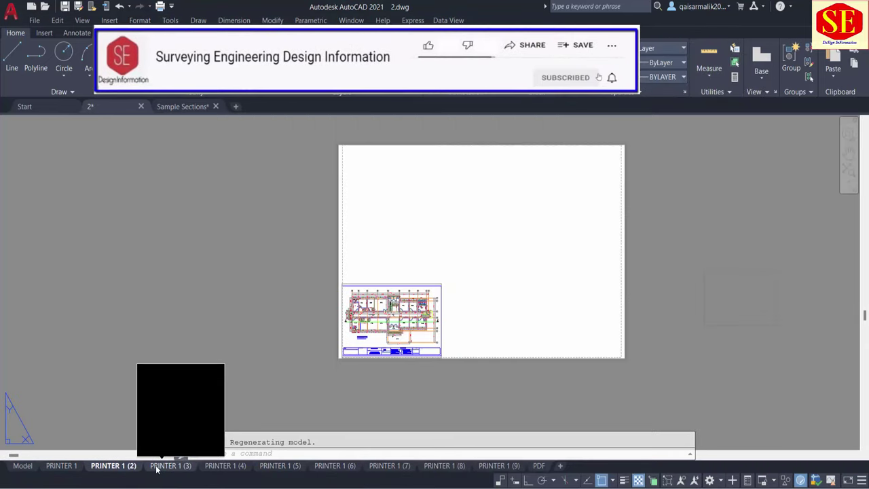
Switch to PRINTER 1 (3) and open its Page Setup Manager from the tab menu
right_click(156, 468)
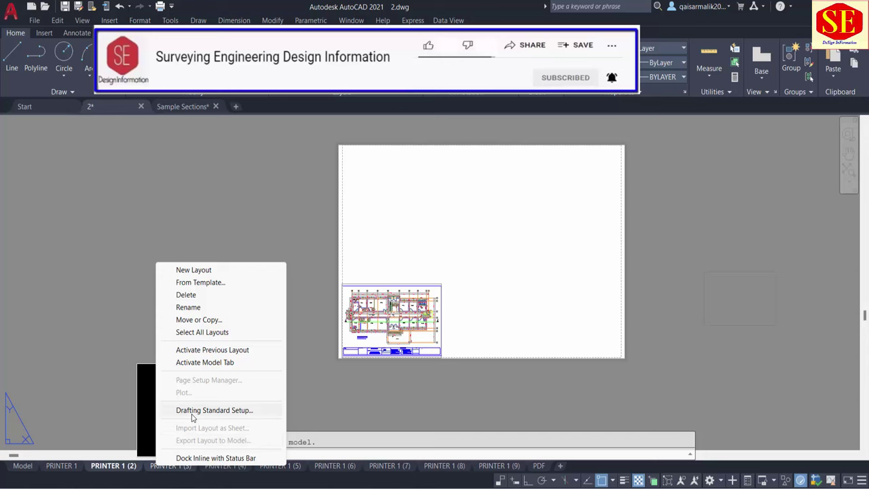
click(157, 460)
click(165, 468)
right_click(166, 467)
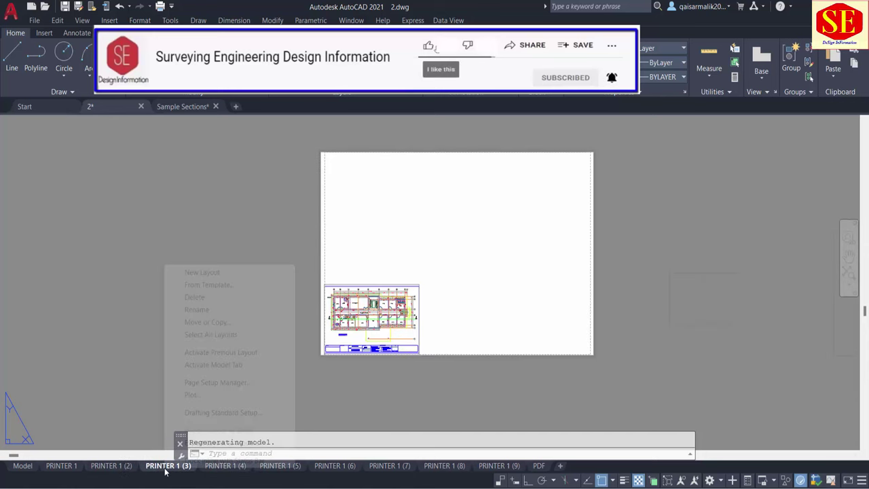
click(218, 384)
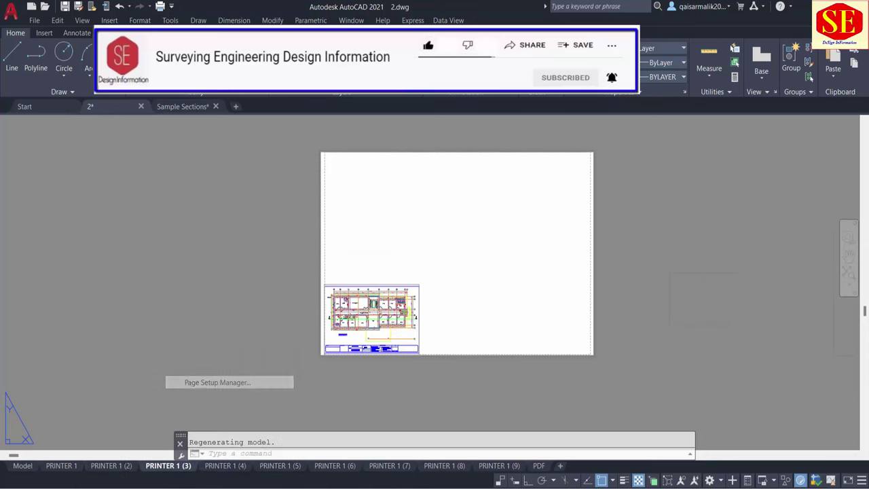
Modify SAMPLE 1 to ISO A3 paper, confirm, and make it current for PRINTER 1 (3)
click(157, 327)
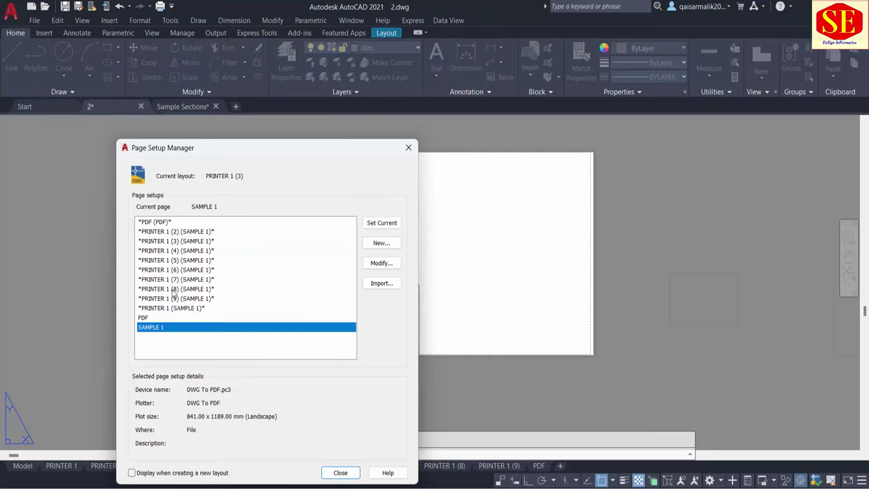
click(386, 262)
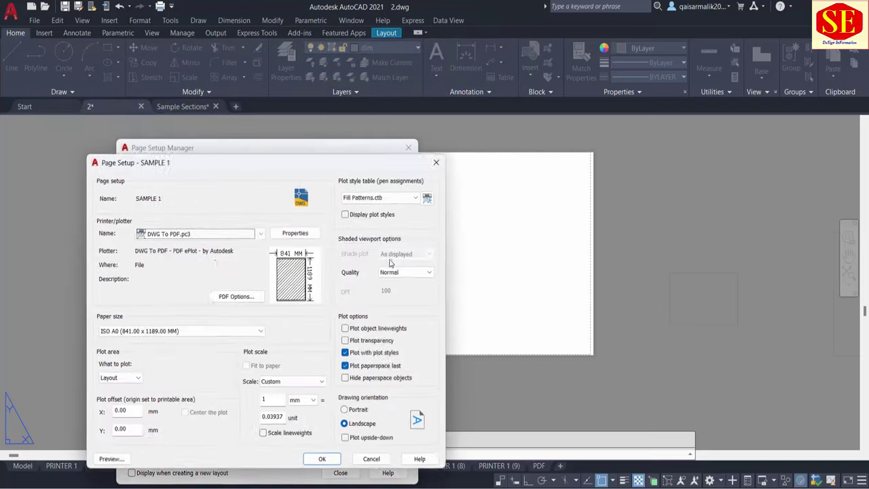
click(134, 327)
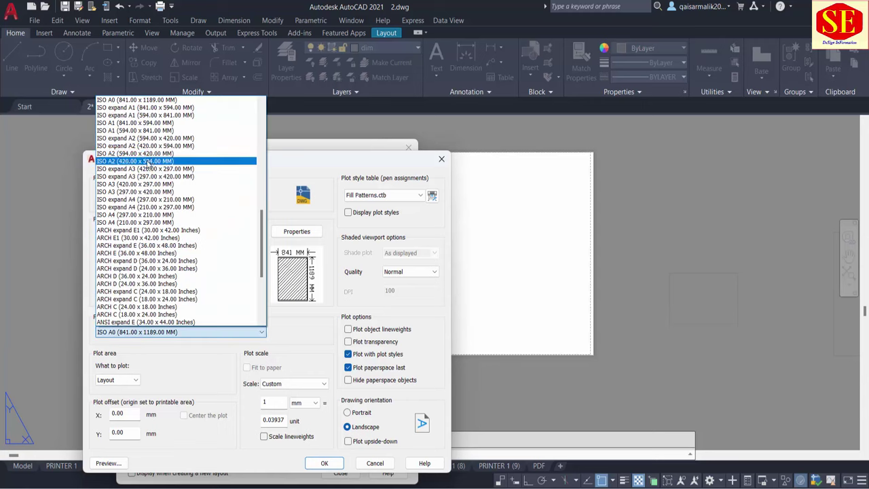
click(128, 192)
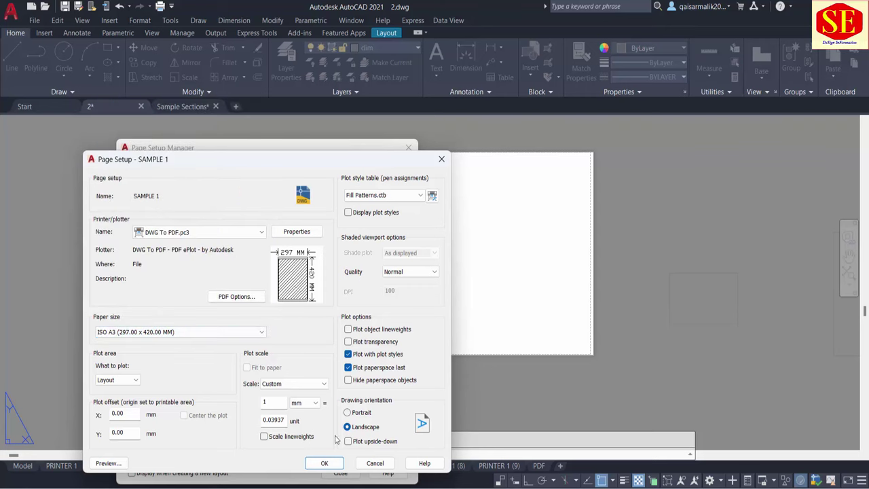
click(334, 466)
click(303, 357)
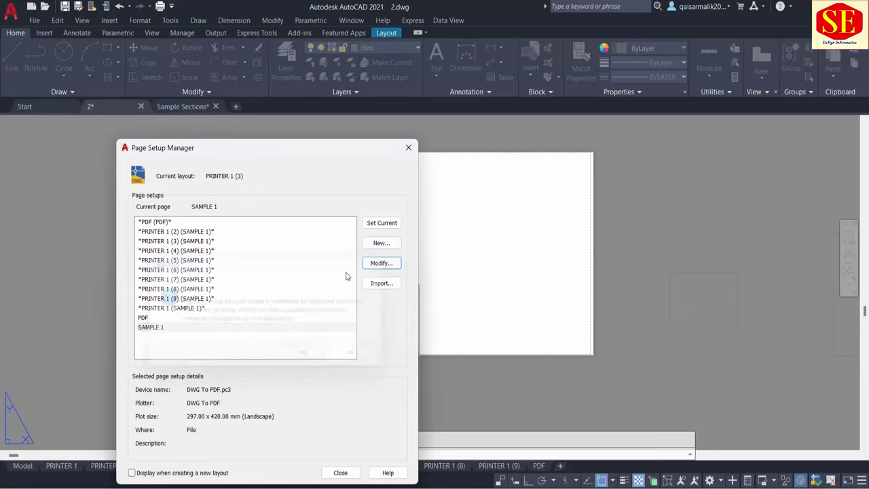
click(389, 231)
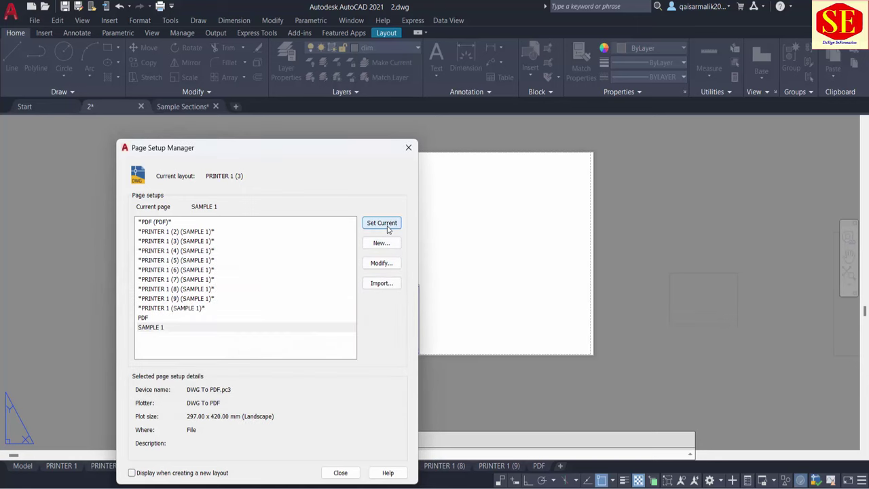
click(340, 473)
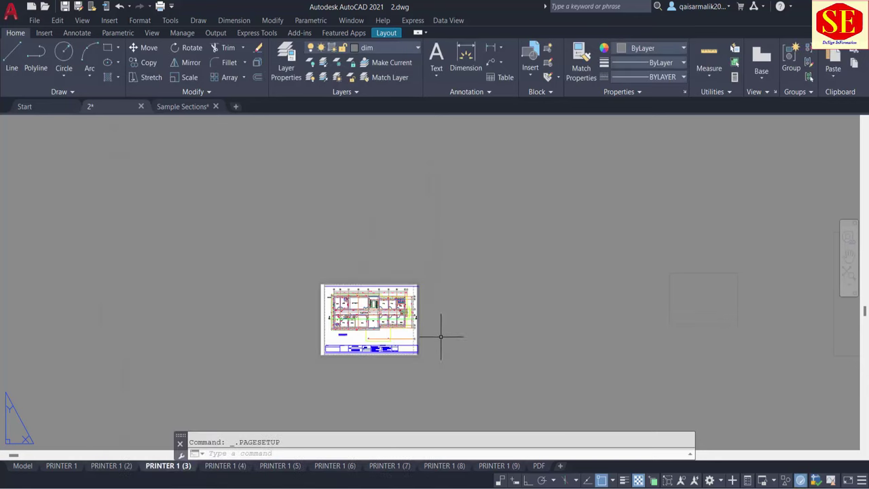
Review layouts PRINTER 1 (4), (5), (6), the stair-detail sheet, and model space
scroll(376, 342, up, 4)
click(111, 467)
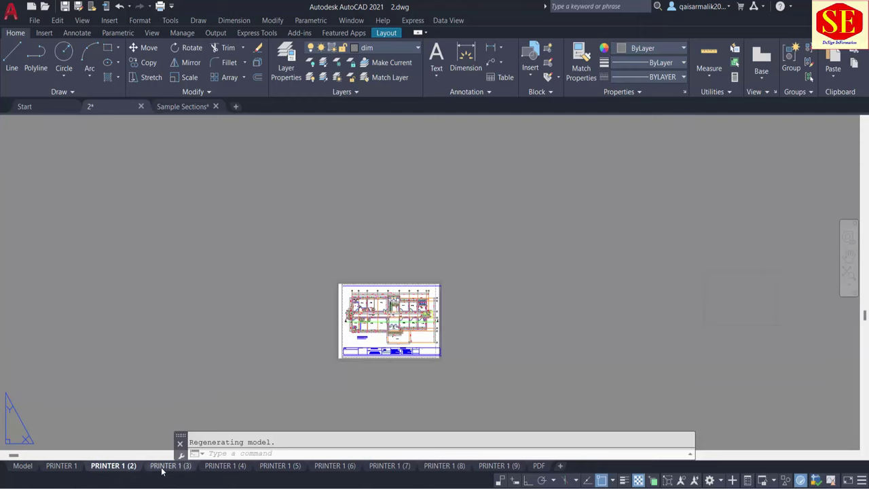
click(224, 466)
click(273, 468)
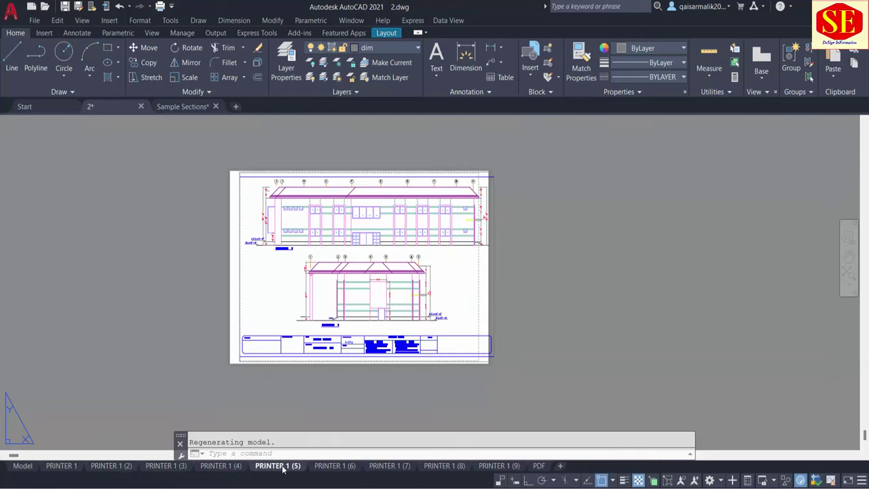
click(333, 467)
click(459, 469)
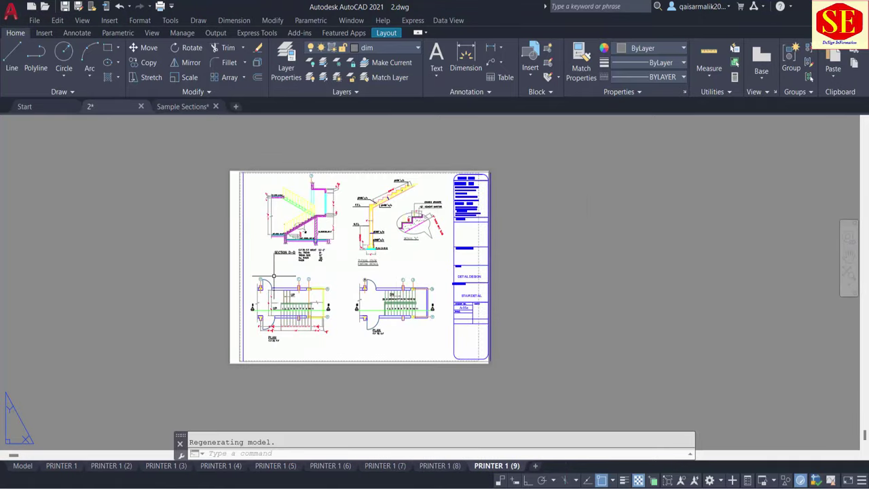
click(27, 468)
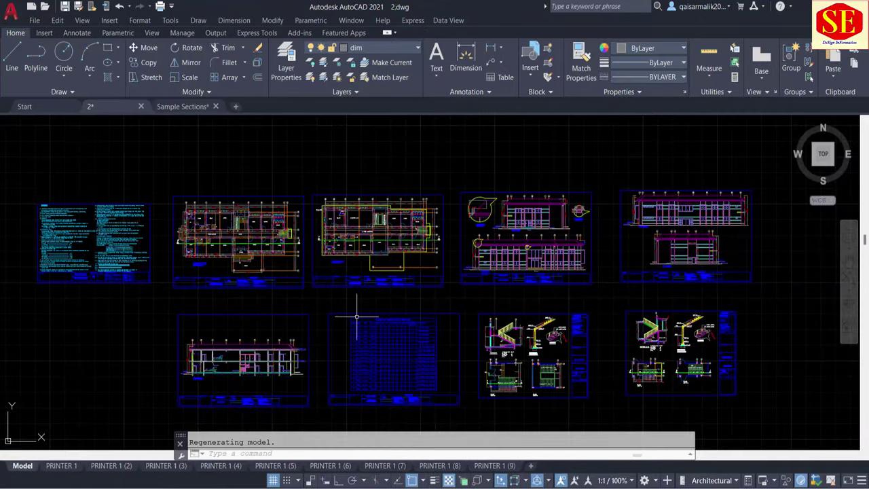
scroll(401, 265, down, 1)
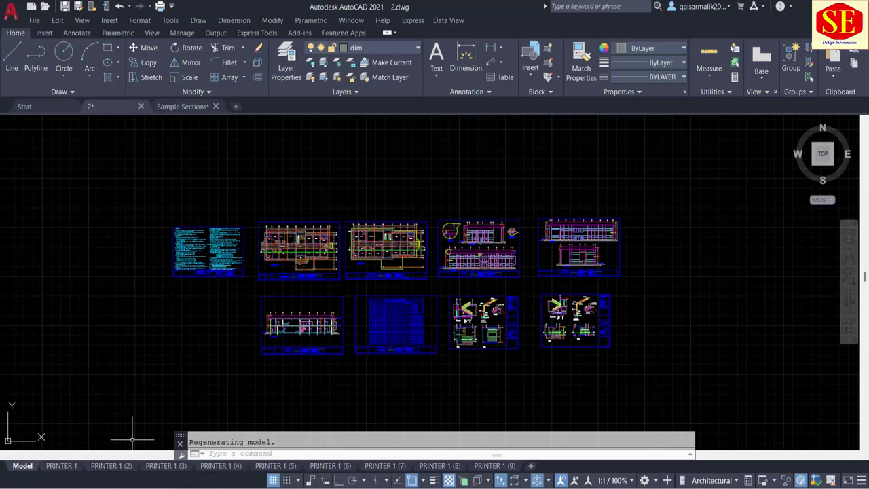
Step through PRINTER 1, (2), (3), (4), (6), (7) and open the full layout list
click(60, 466)
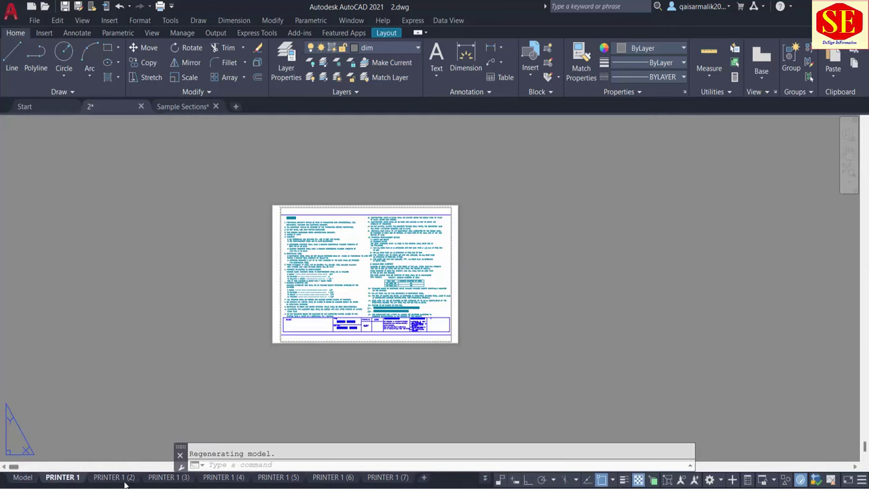
click(122, 479)
click(168, 478)
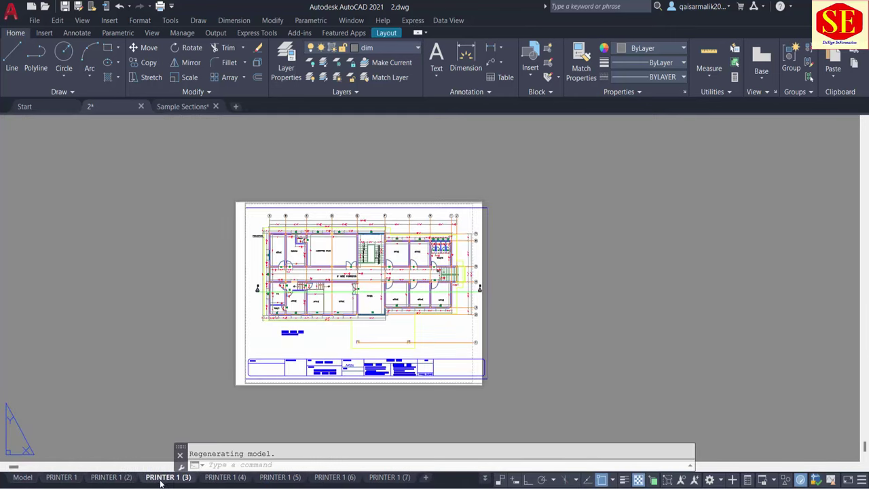
click(220, 479)
click(326, 479)
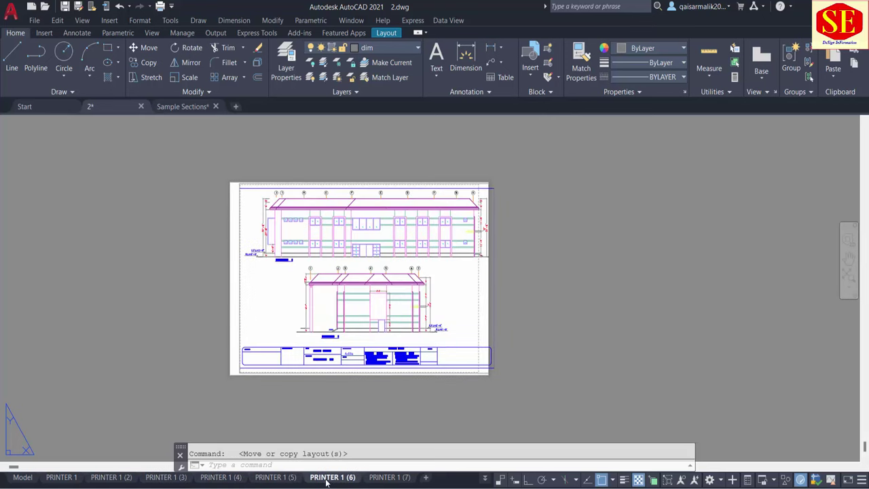
click(390, 477)
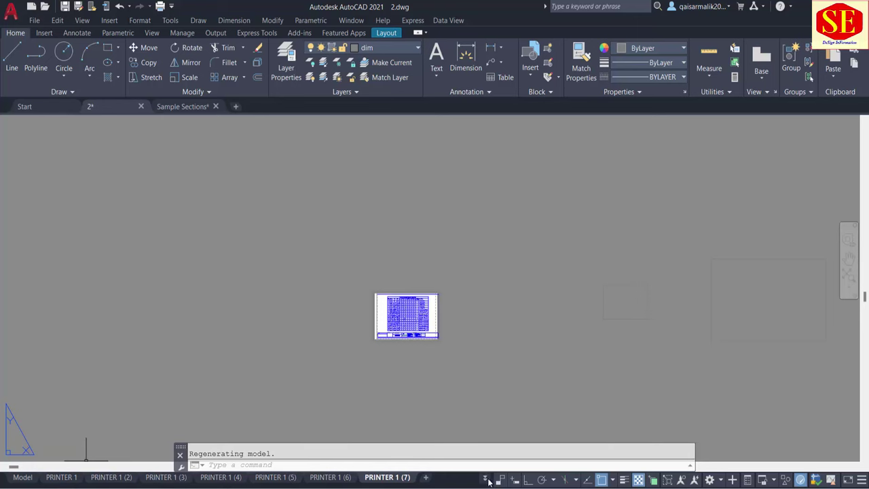
click(486, 479)
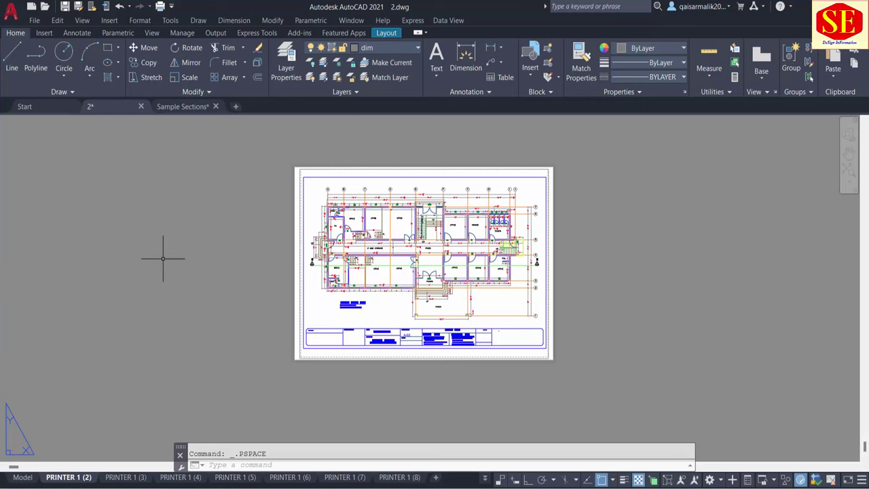
Cancel the Ctrl+P plot dialog, switch to PRINTER 1 (3), and open its page setups
key(ctrl+p)
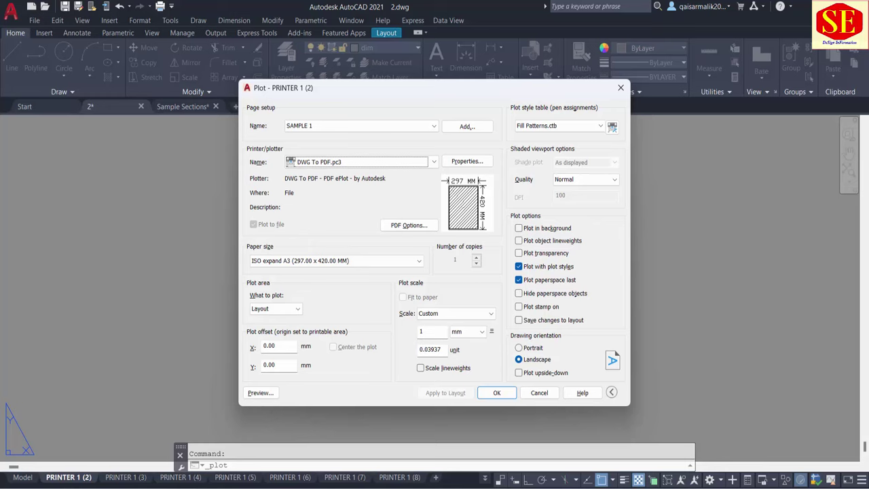
key(Escape)
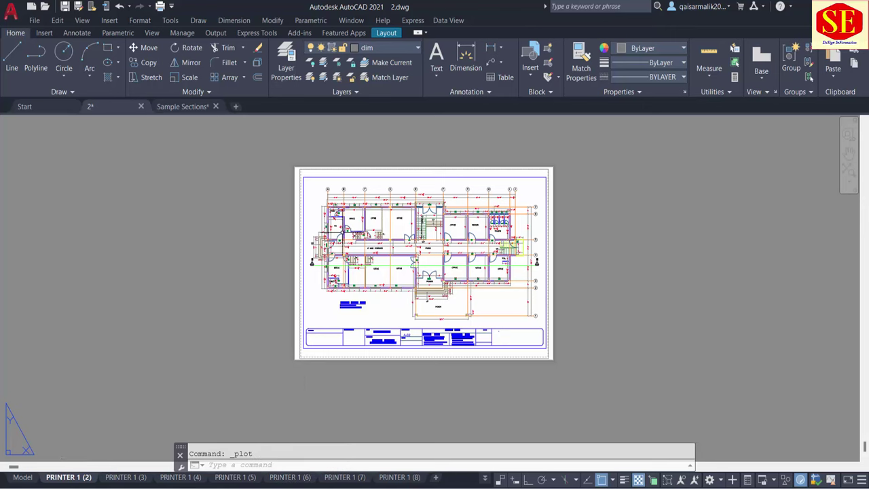
mouse_move(126, 478)
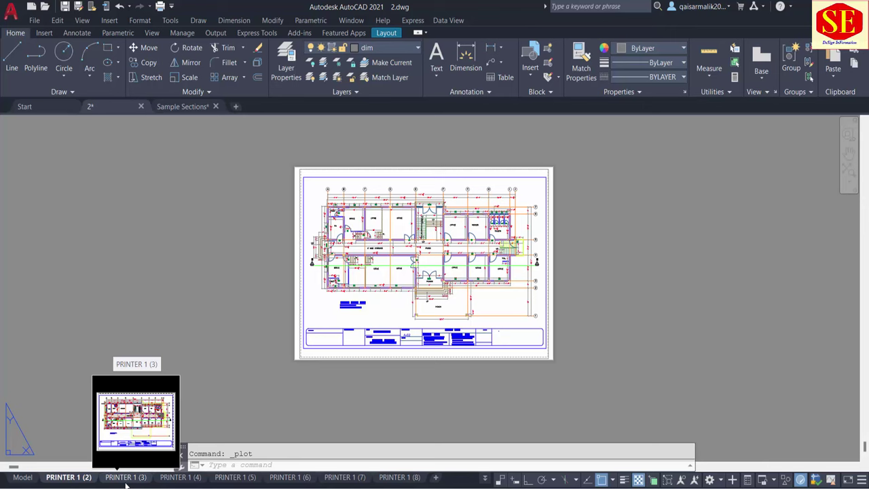
click(126, 477)
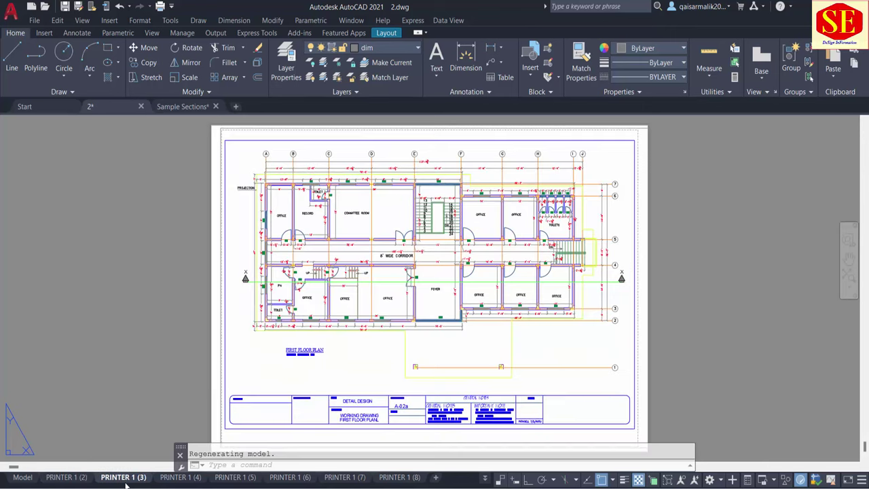
right_click(133, 479)
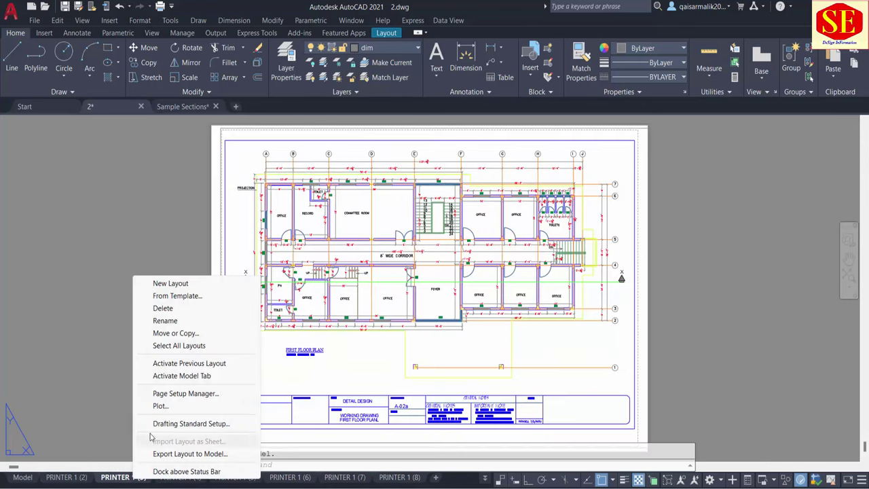
click(203, 399)
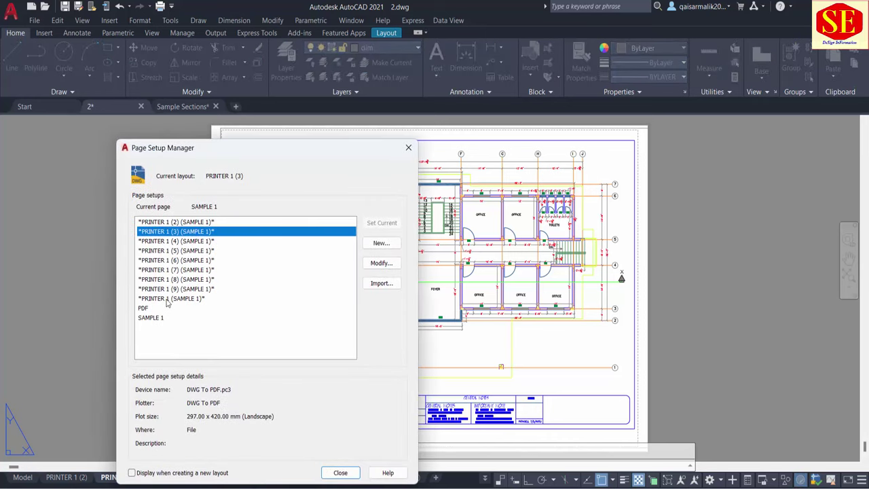
Modify SAMPLE 1 to keep DWG To PDF.pc3 as its output device, then close the manager
click(152, 319)
click(394, 264)
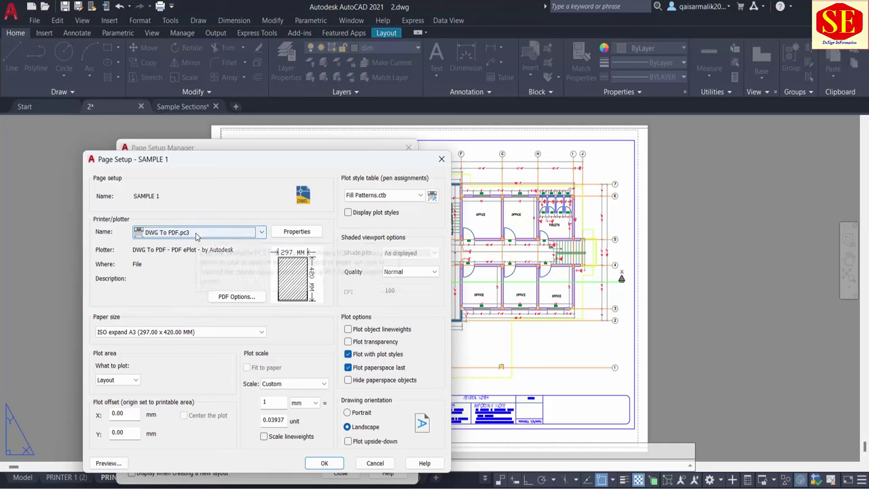
click(197, 233)
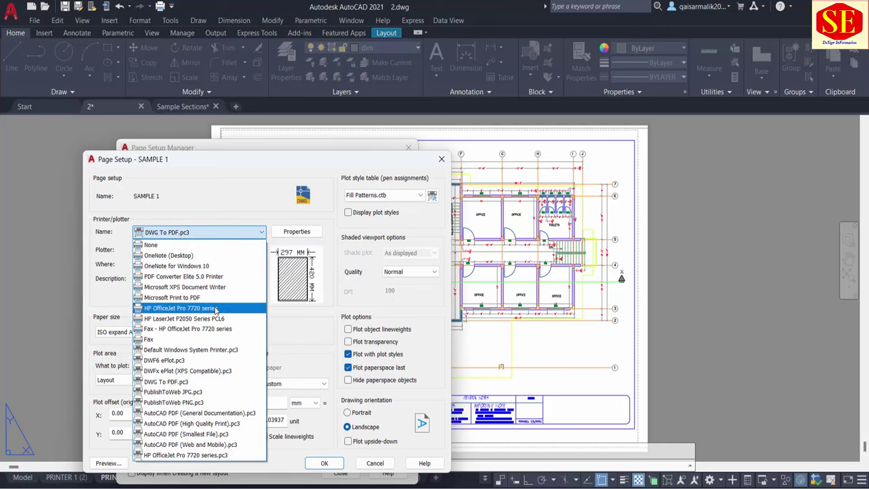
click(169, 381)
key(Return)
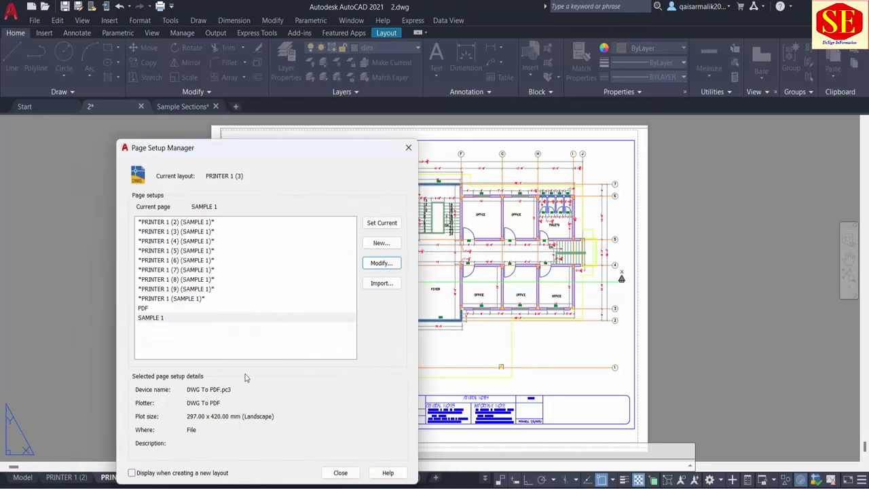
click(340, 473)
right_click(121, 477)
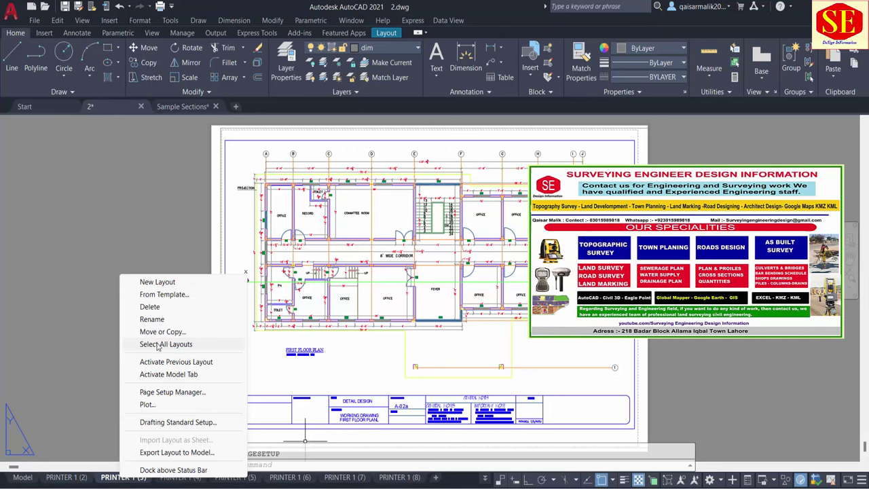
Select all nine PRINTER 1 layouts and choose Publish Selected Layouts for PDF output
click(182, 345)
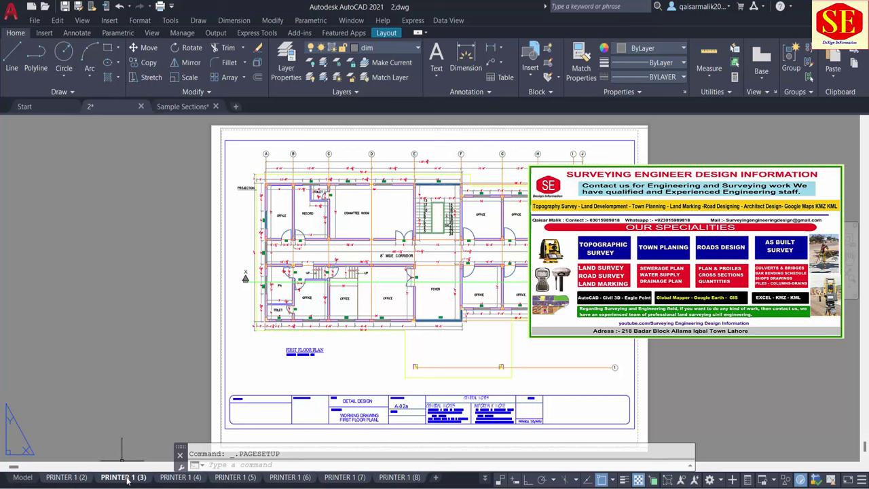
right_click(182, 480)
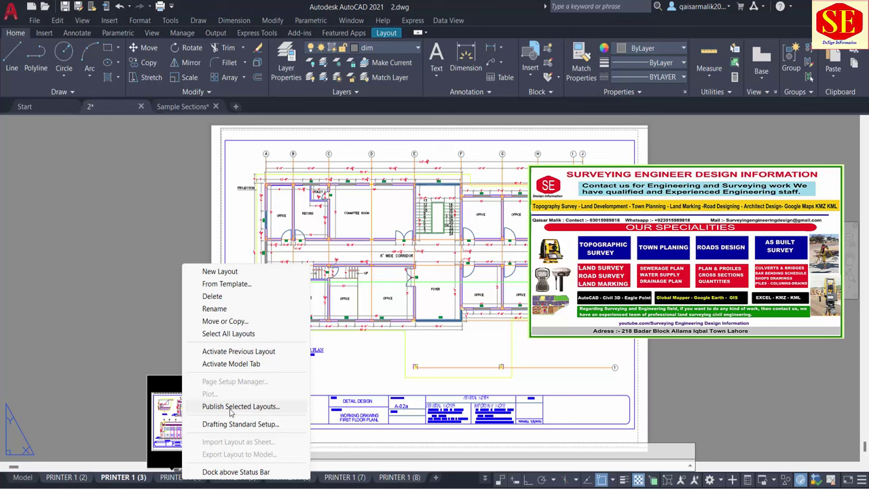
click(230, 408)
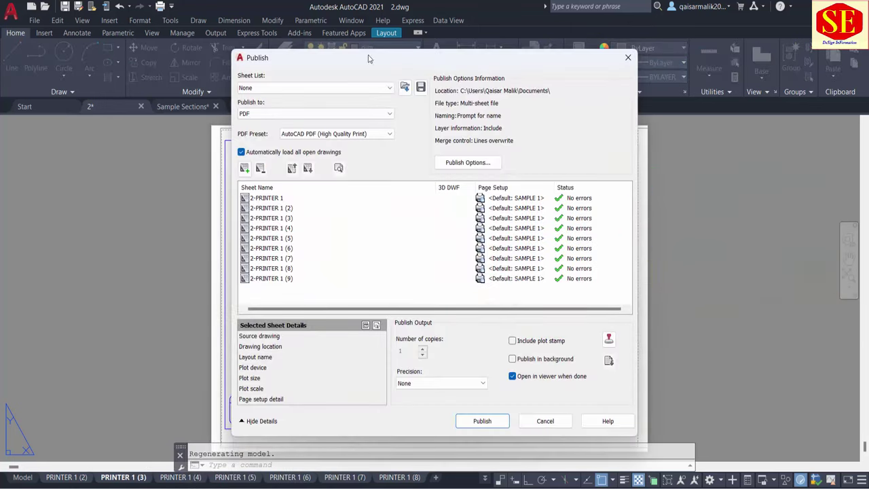
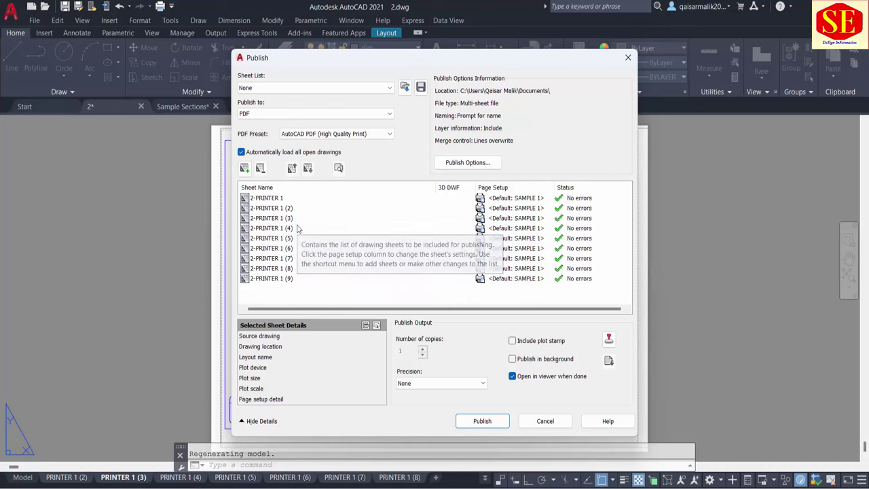
Leave background publishing off and output the sheets to PDF with the DWG To PDF preset
click(520, 362)
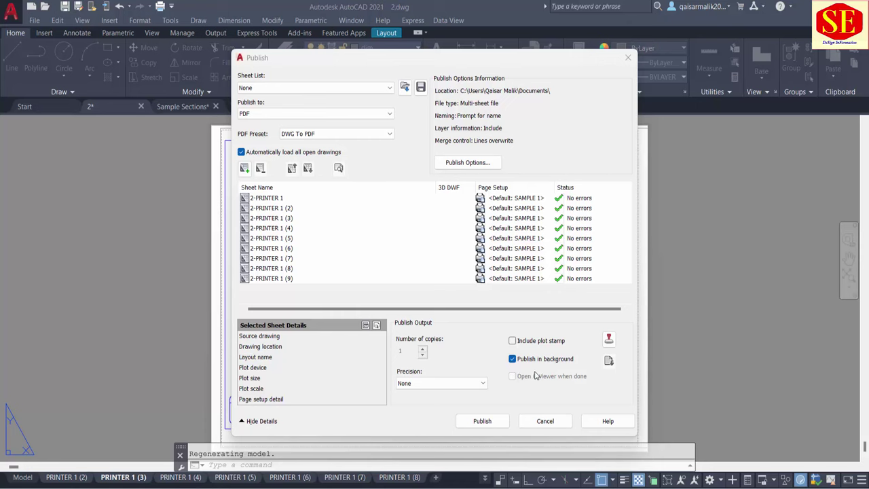
click(533, 366)
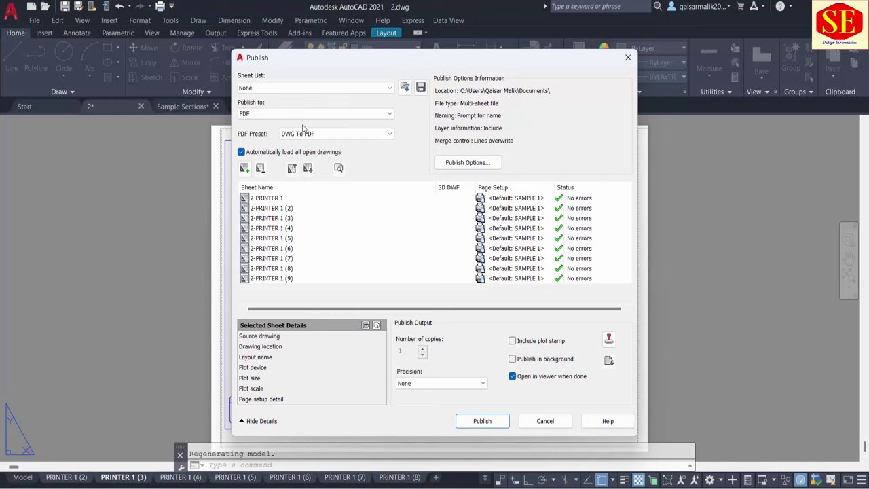
click(297, 115)
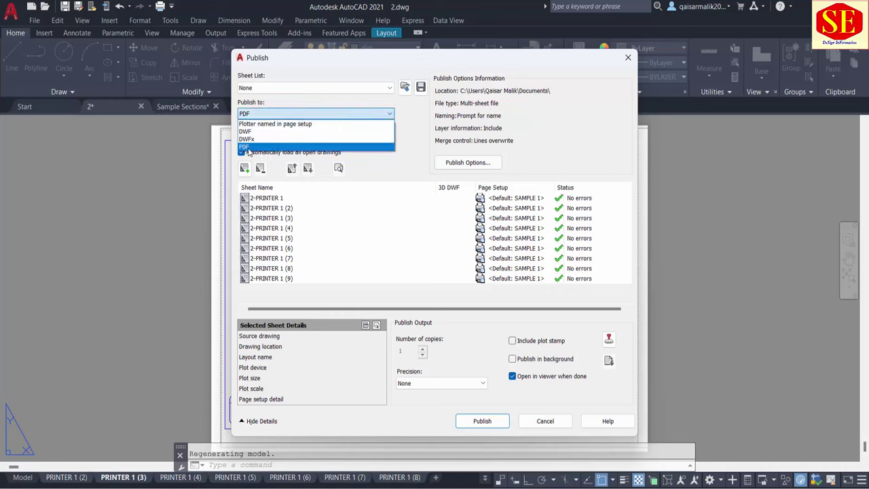
click(248, 147)
click(319, 136)
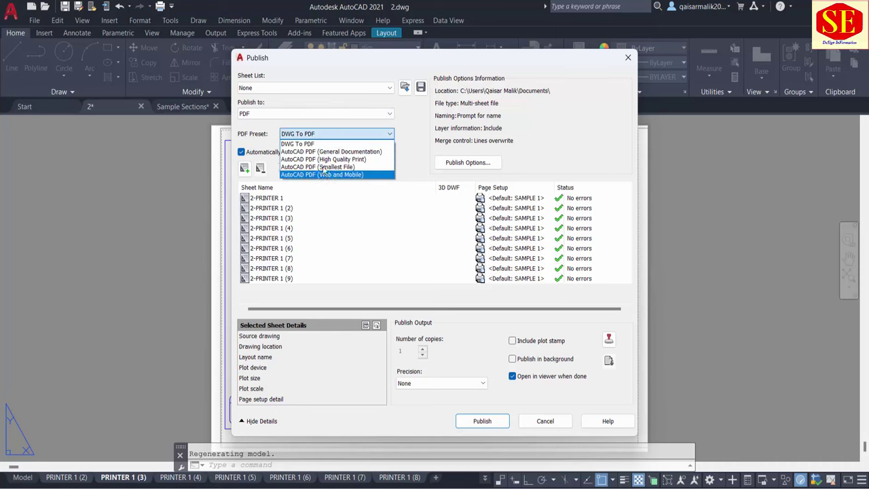
click(303, 144)
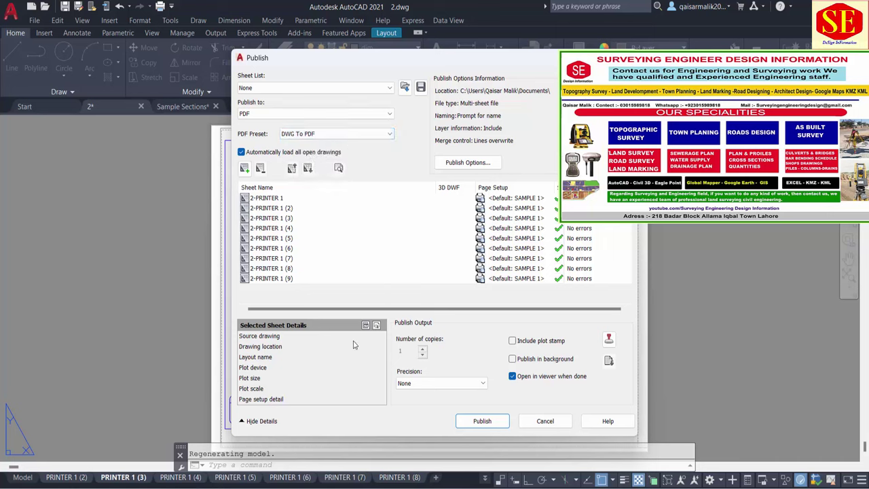
Start publishing and browse to the X SECTION folder as the save location
click(481, 423)
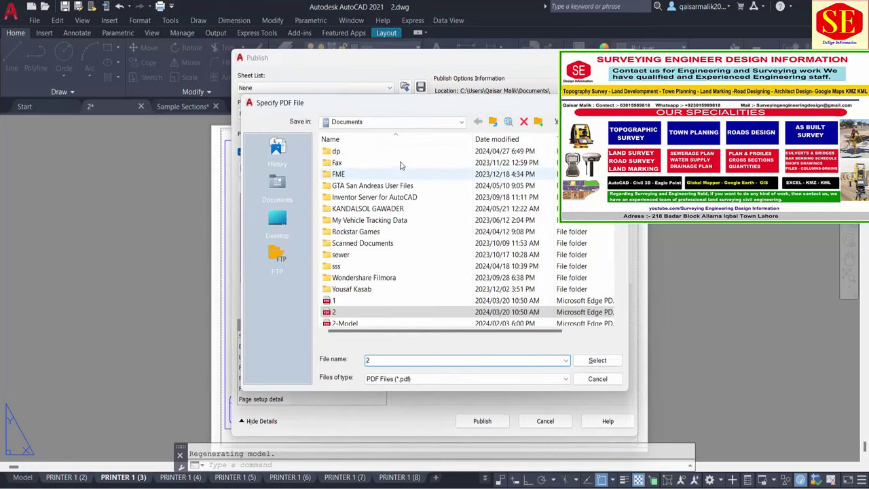
click(401, 121)
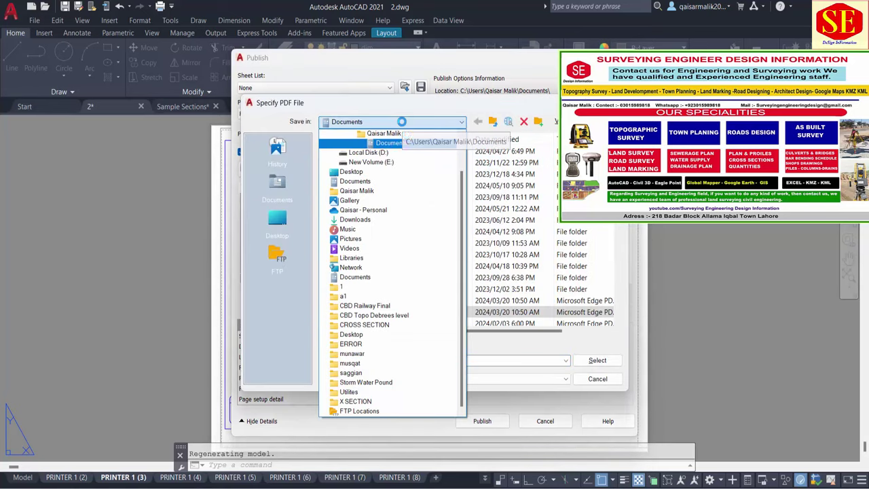
click(381, 401)
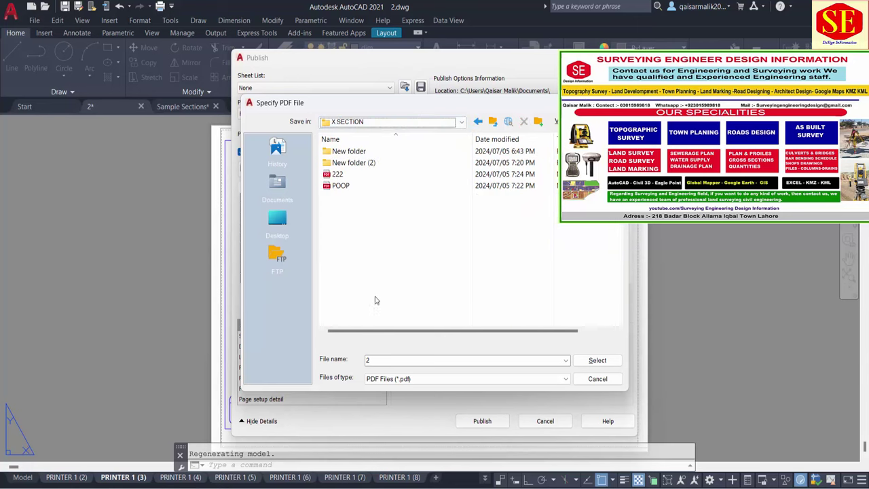
Create New folder (3) inside X SECTION and publish the PDF into it
right_click(378, 267)
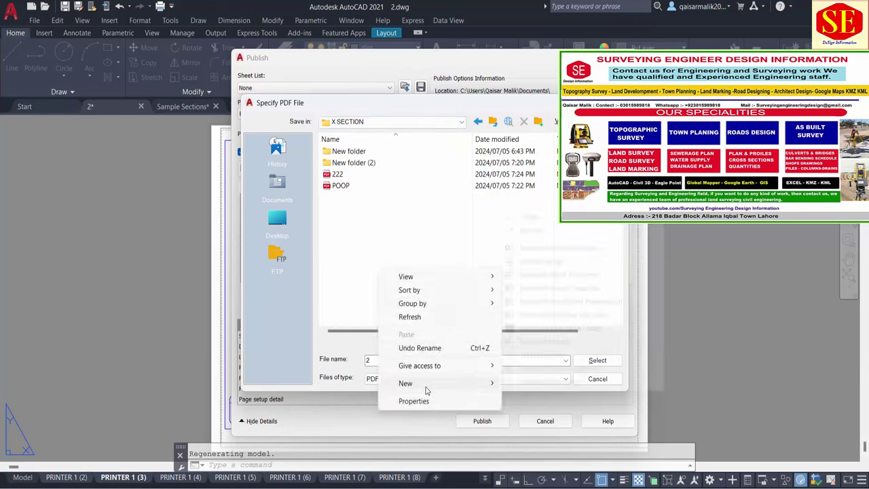
click(546, 216)
click(494, 263)
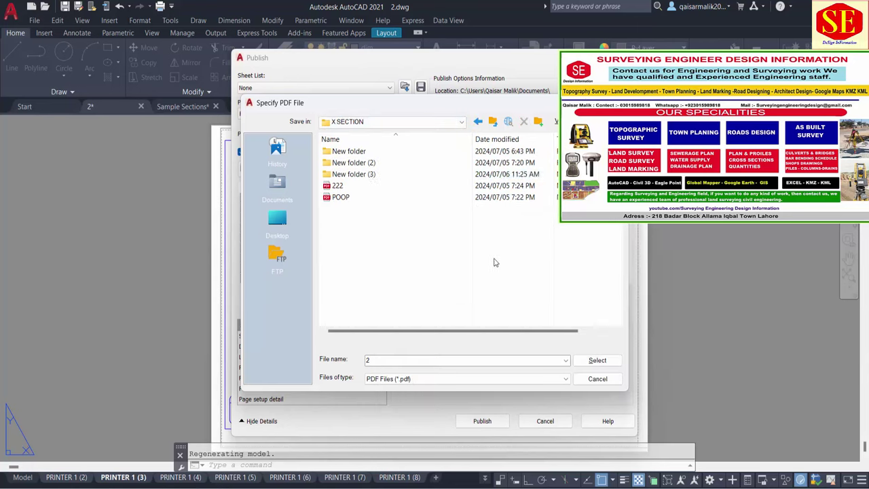
click(360, 174)
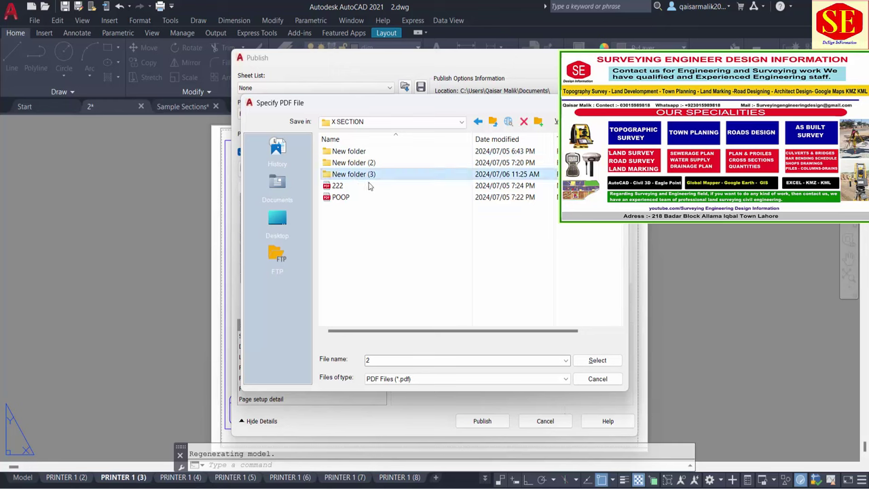
click(610, 365)
text(abc)
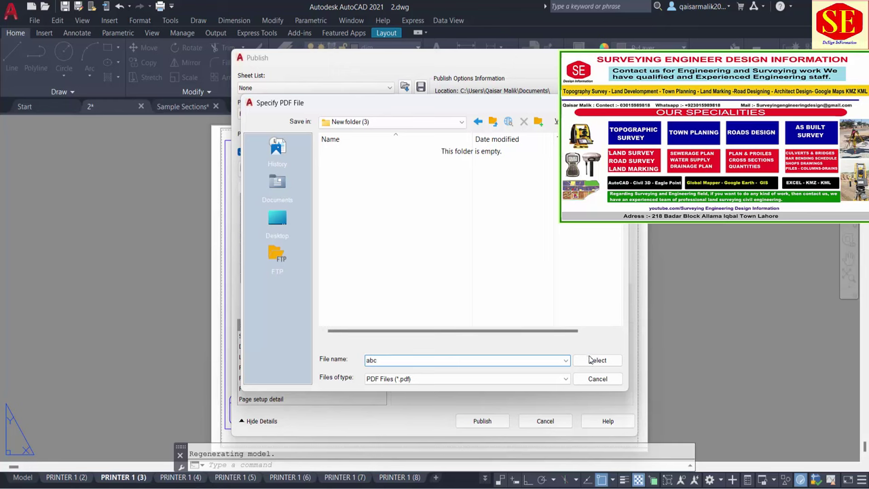
click(590, 360)
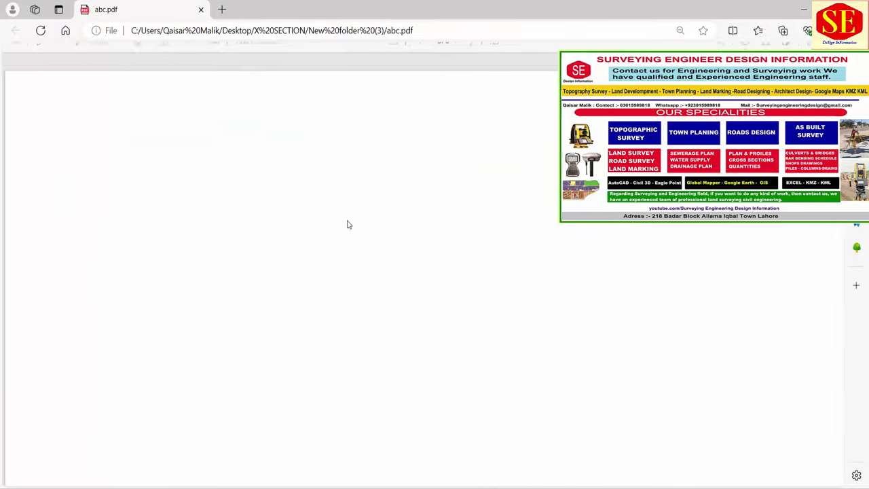
Scroll through all nine pages of abc.pdf in Edge, then back up to page 4
scroll(460, 200, down, 5)
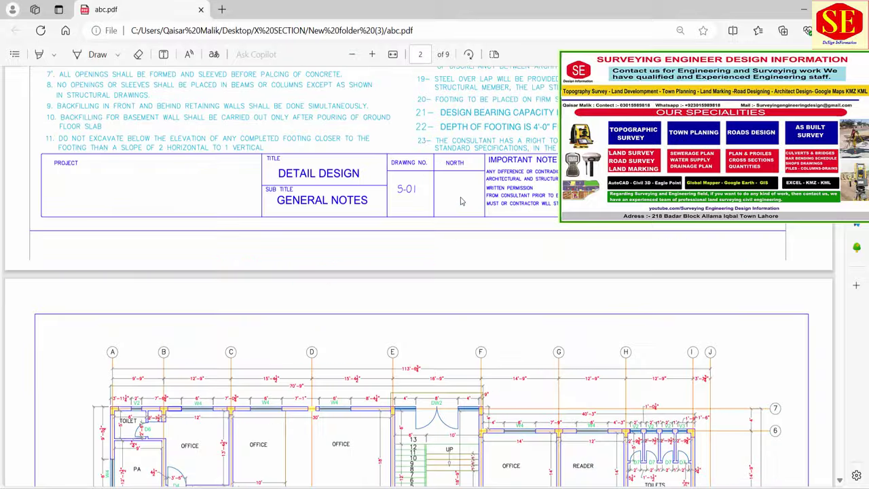
scroll(461, 200, down, 5)
scroll(460, 200, down, 5)
scroll(460, 201, down, 5)
scroll(460, 200, down, 5)
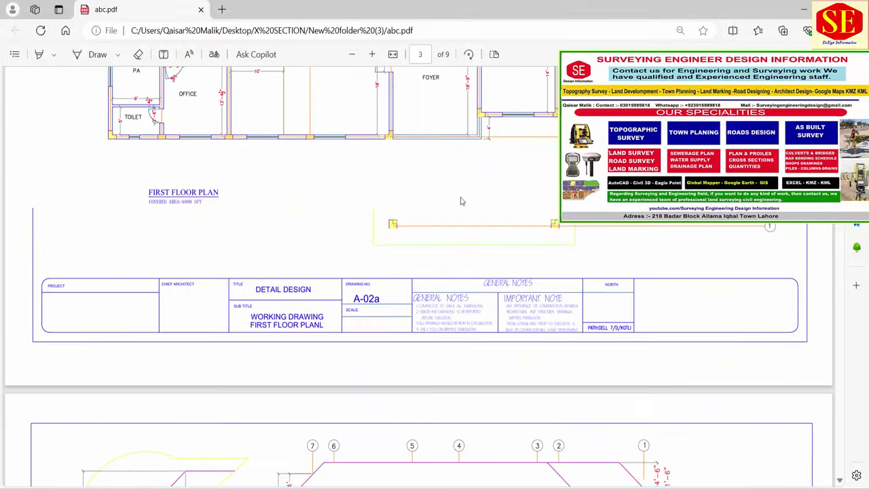
scroll(460, 201, down, 5)
scroll(461, 200, down, 5)
scroll(461, 200, down, 5)
scroll(461, 201, down, 5)
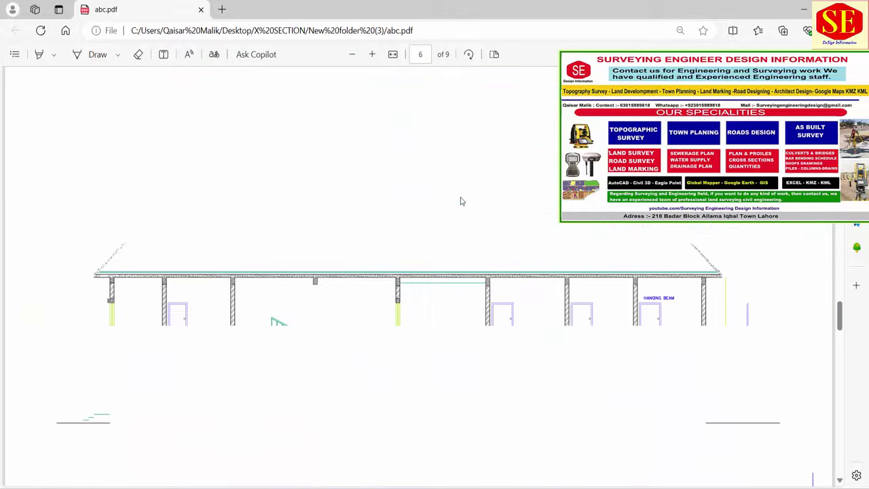
scroll(460, 201, down, 5)
scroll(461, 200, down, 2)
scroll(461, 200, down, 5)
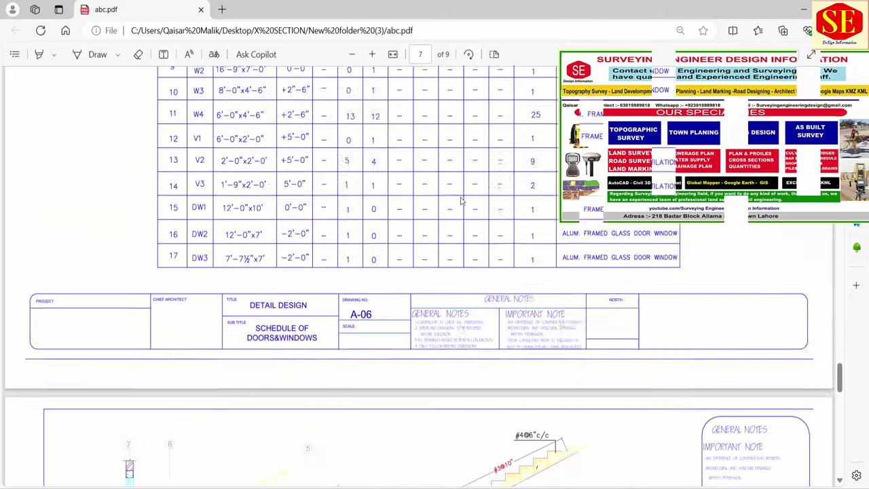
scroll(461, 201, down, 5)
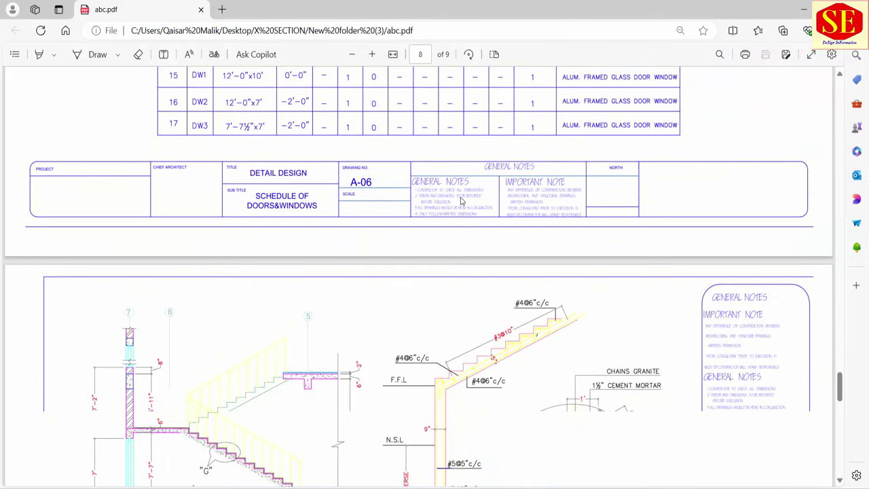
scroll(495, 269, down, 5)
scroll(495, 270, down, 5)
scroll(495, 270, down, 5)
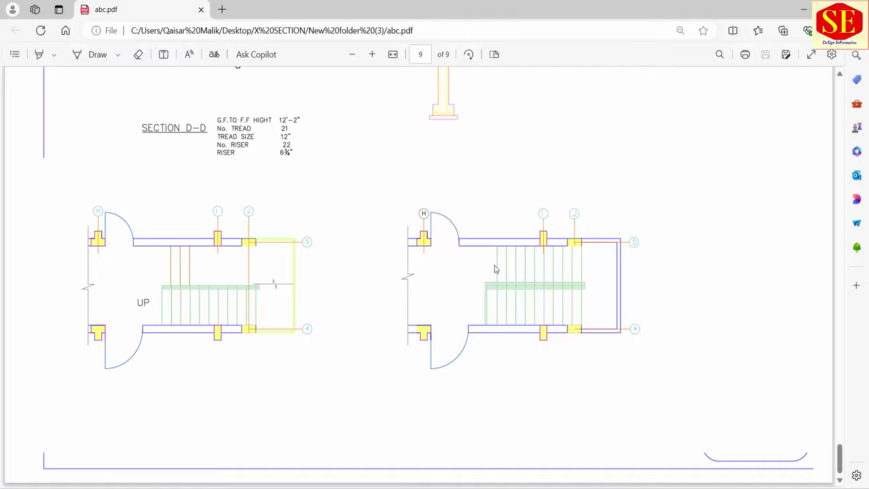
scroll(495, 270, up, 3)
scroll(489, 289, up, 5)
scroll(486, 272, up, 5)
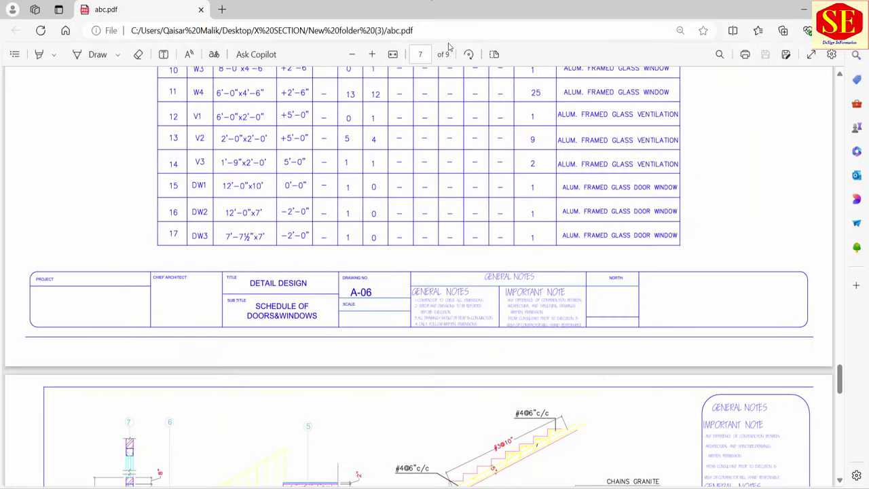
scroll(491, 208, up, 5)
scroll(491, 208, up, 5)
scroll(493, 209, up, 5)
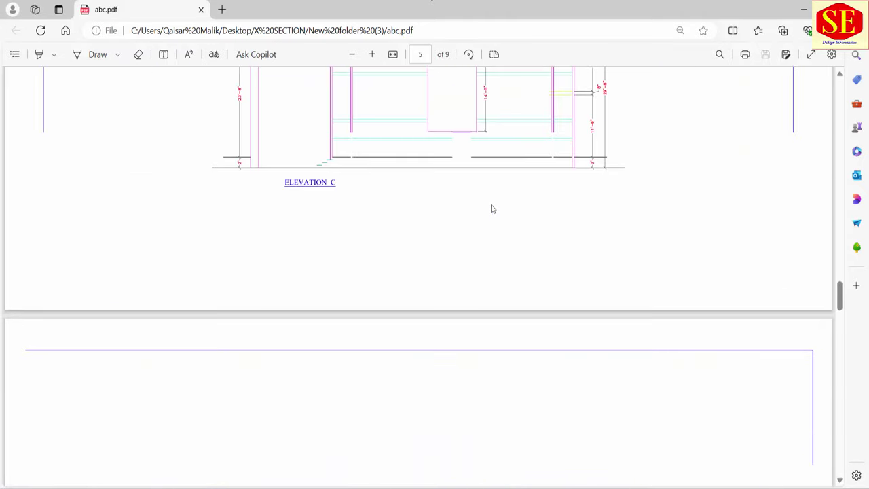
scroll(492, 208, up, 5)
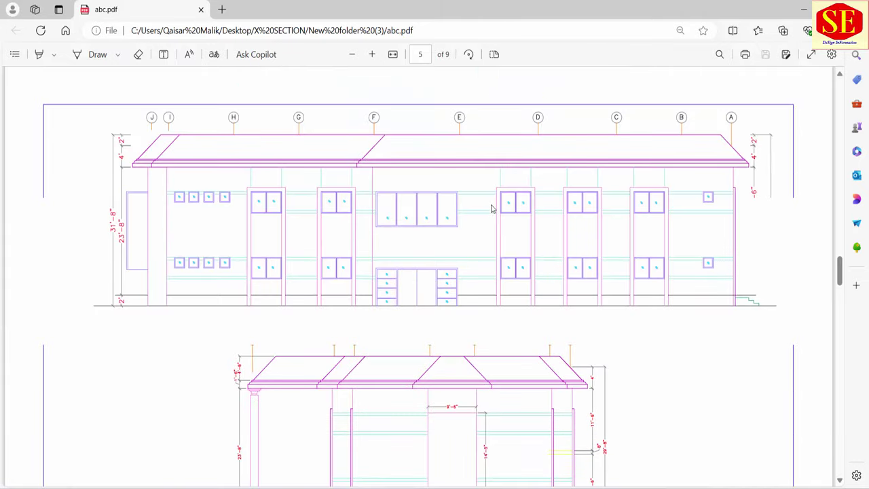
scroll(492, 209, up, 5)
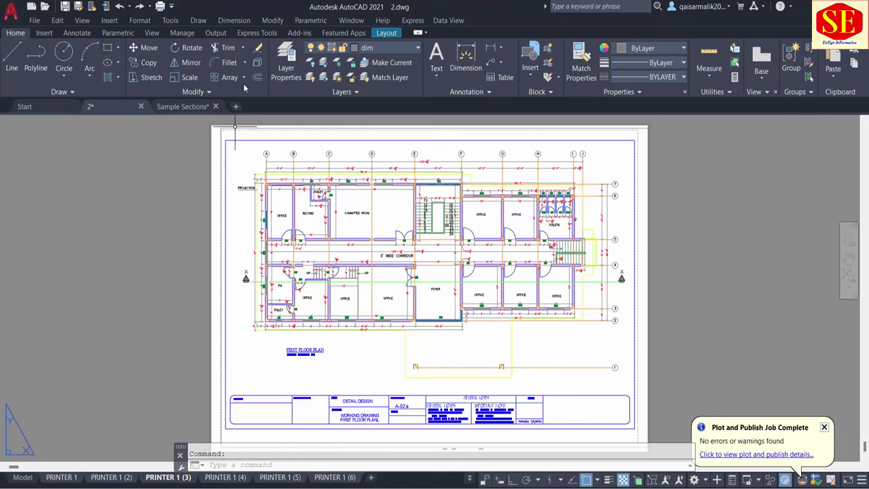
Add Batch Plot to the Quick Access Toolbar and launch it to reopen Publish
click(171, 6)
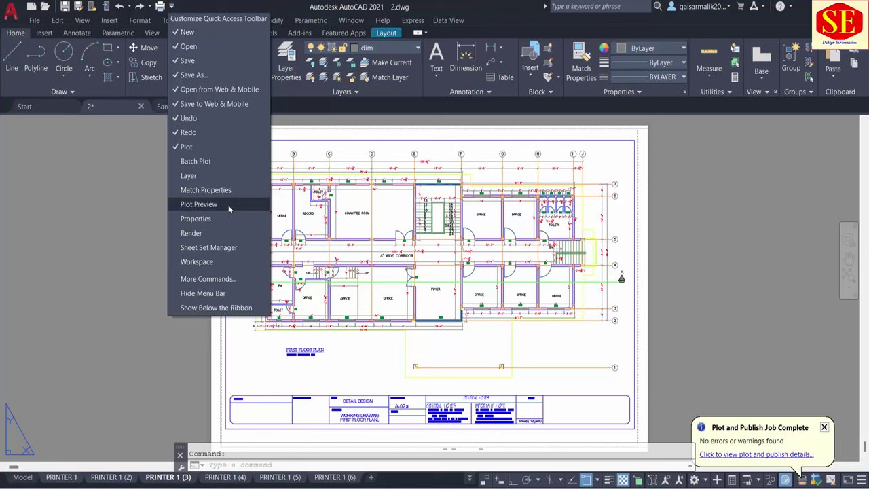
click(205, 162)
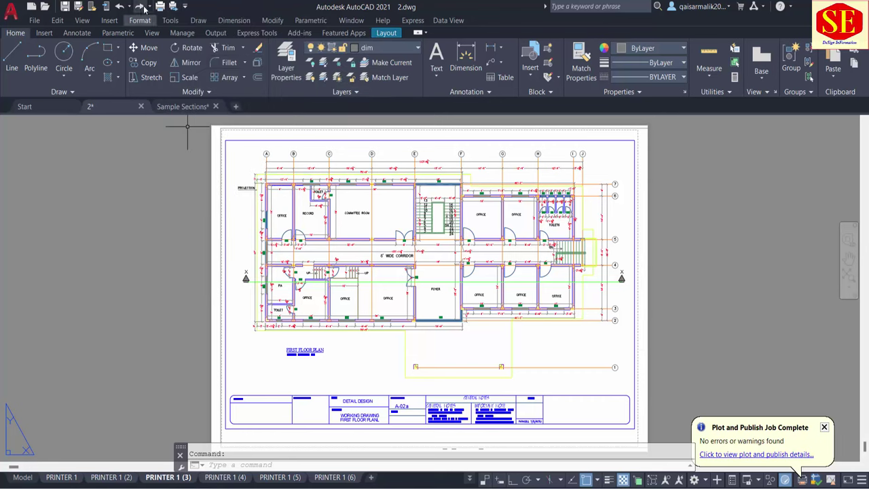
click(174, 6)
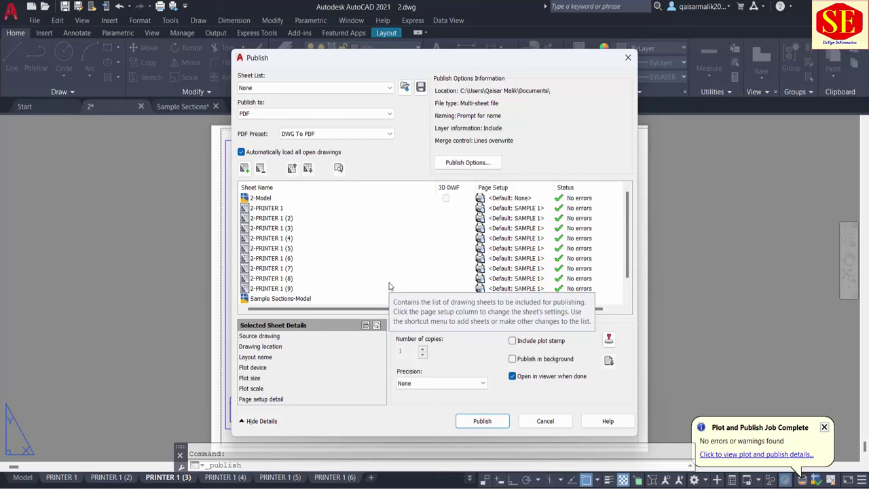
Remove the 2-Model and all Sample Sections sheets, leaving the nine 2-PRINTER 1 sheets
click(302, 198)
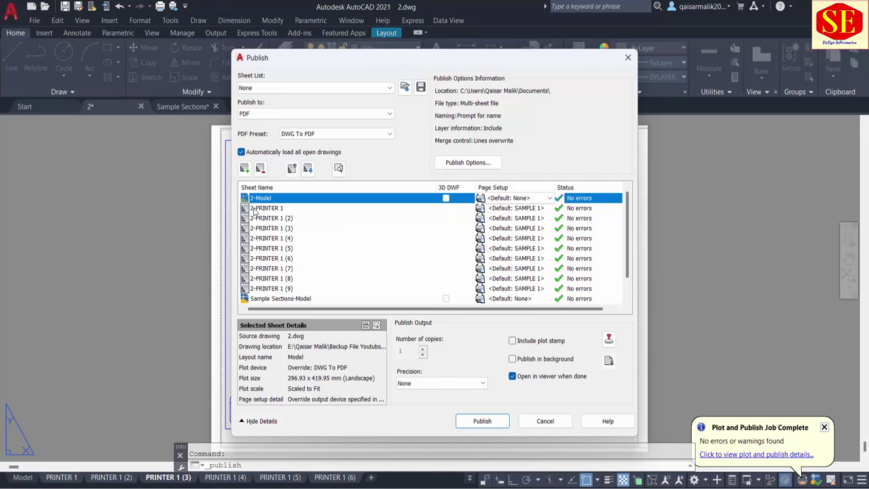
click(262, 172)
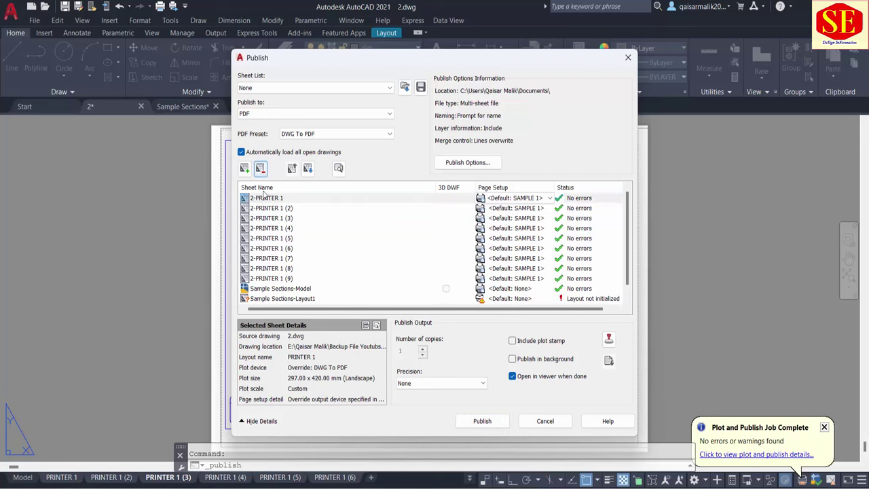
click(261, 290)
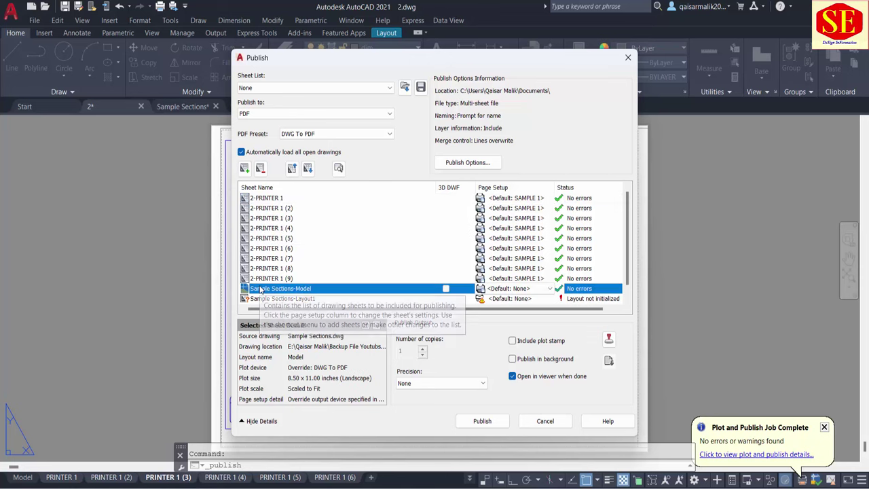
click(260, 168)
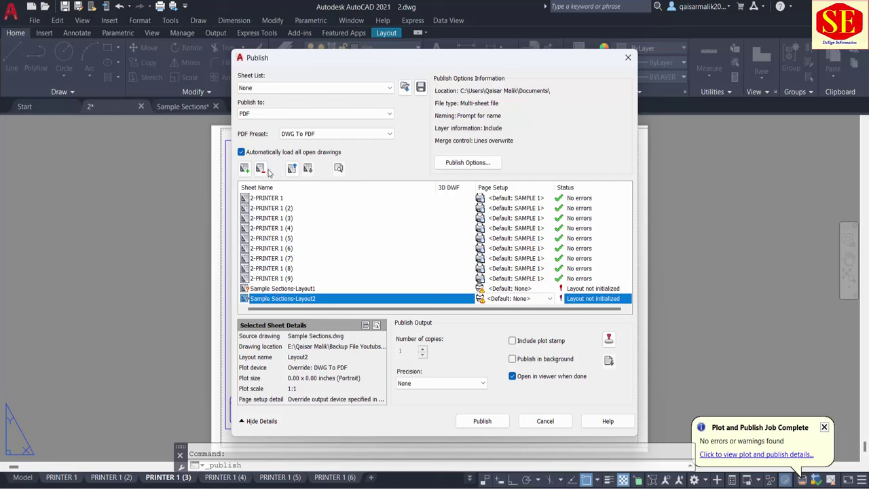
click(261, 170)
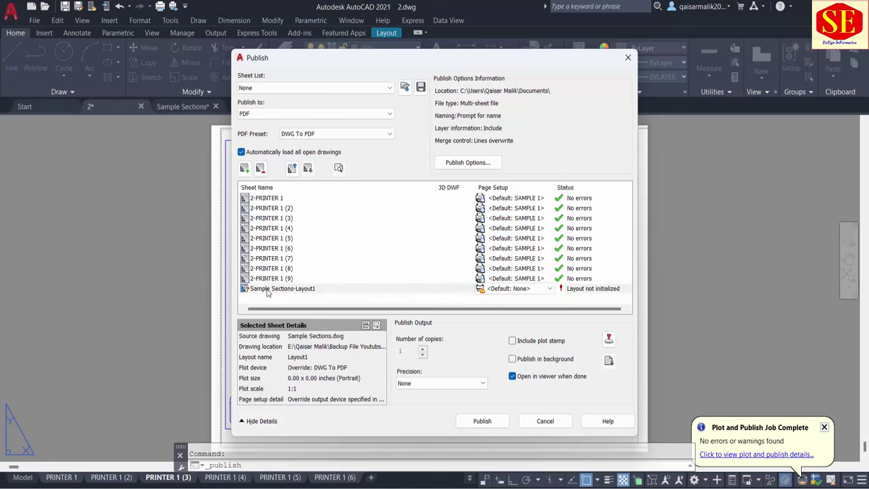
click(261, 170)
click(273, 200)
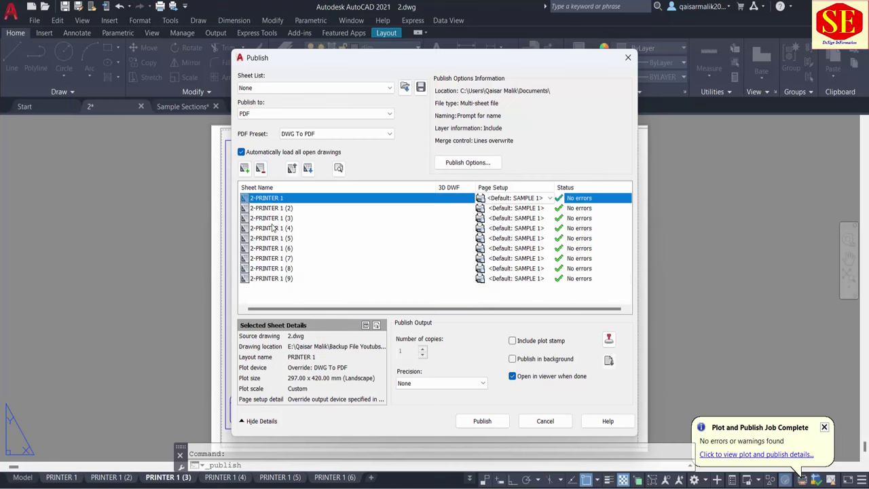
click(274, 283)
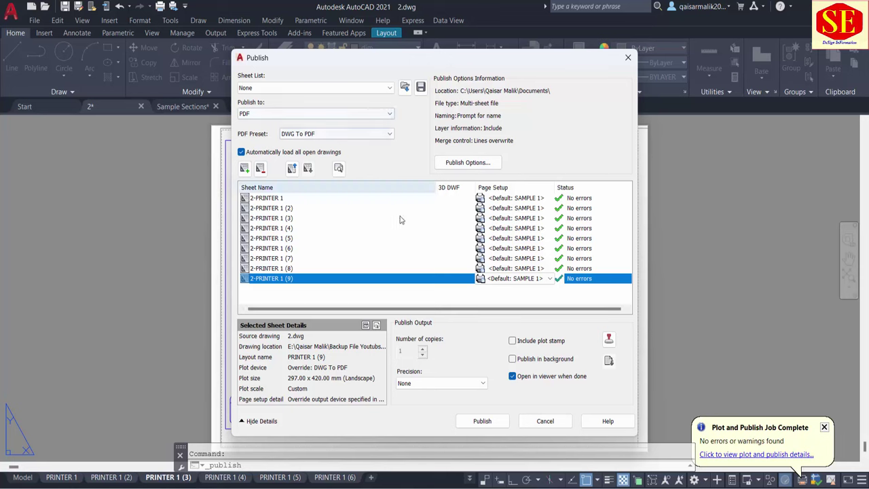
Publish the sheets as df.pdf into Desktop > X SECTION > New folder (3), answering the prompts
click(491, 424)
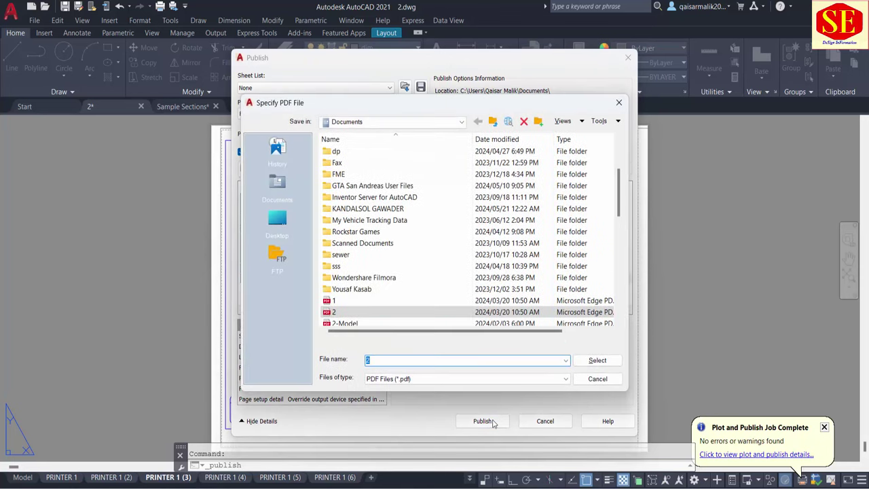
click(278, 221)
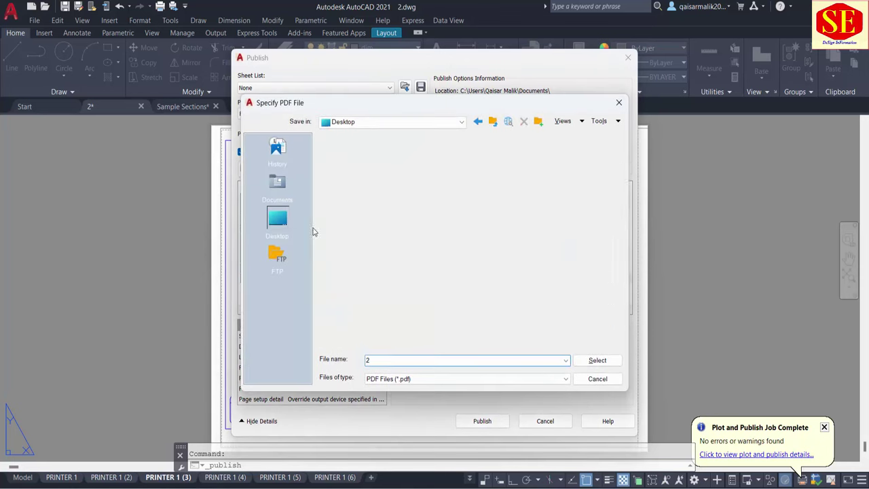
double_click(347, 255)
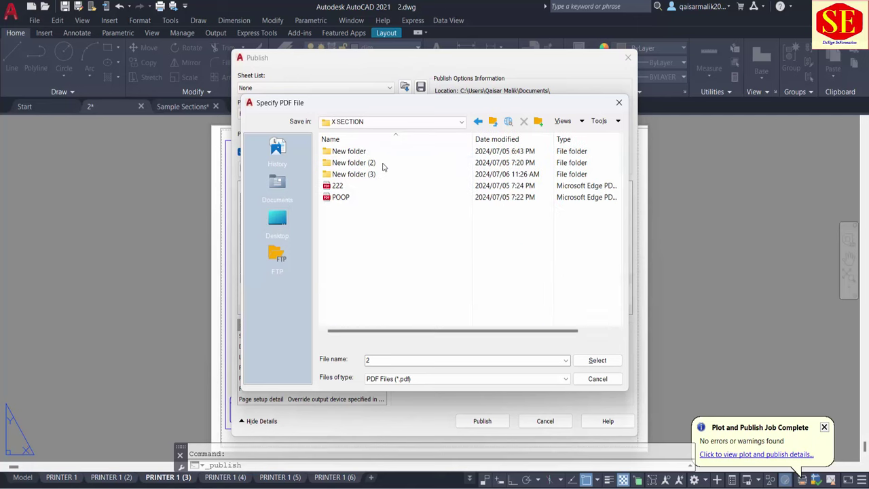
double_click(367, 175)
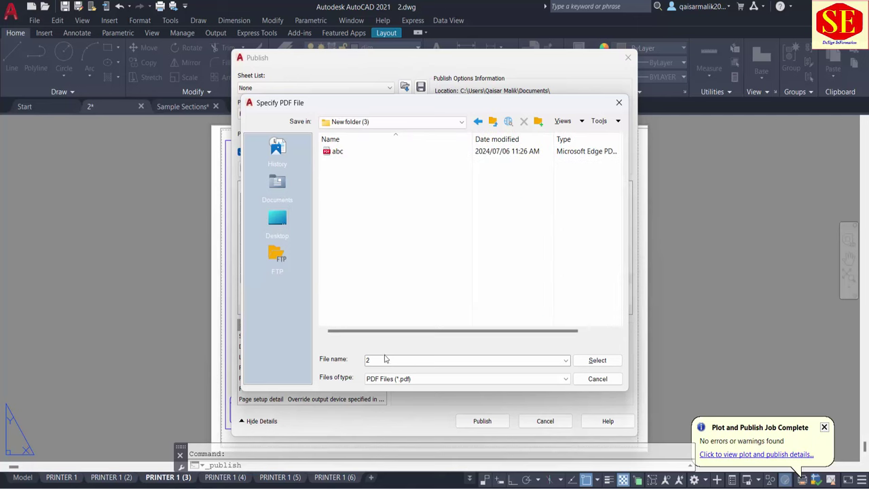
double_click(384, 361)
text(df)
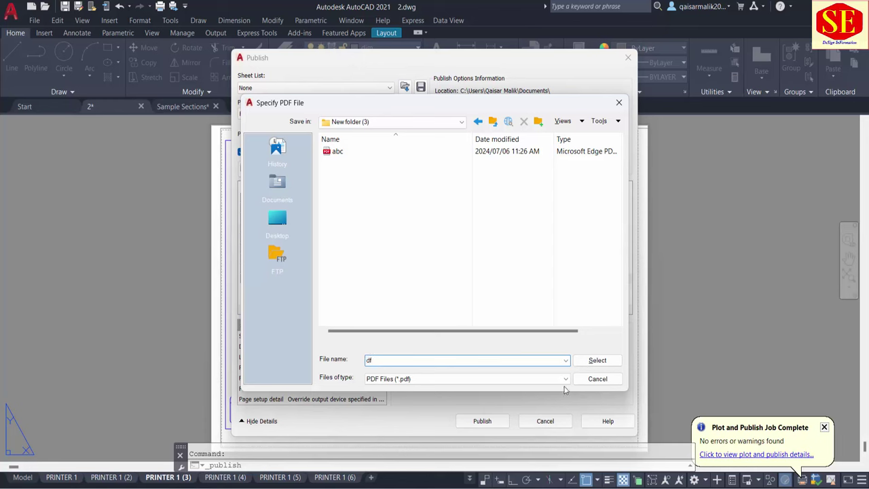
click(595, 360)
click(453, 254)
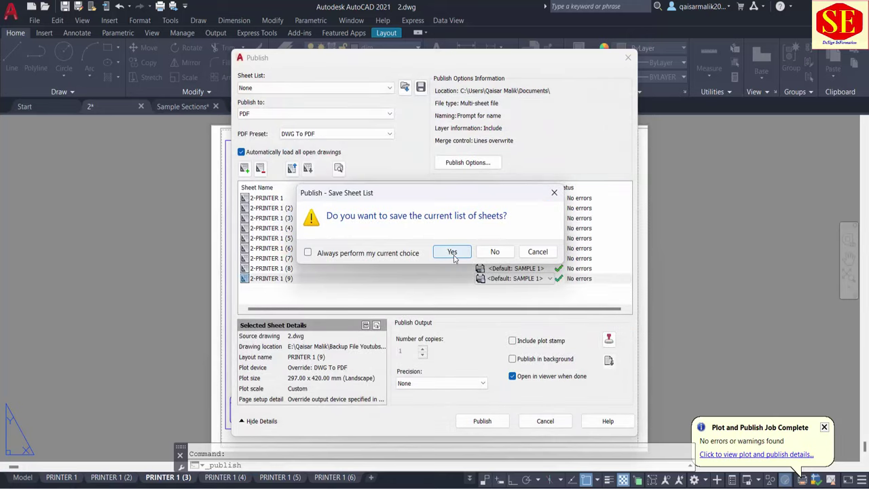
click(496, 261)
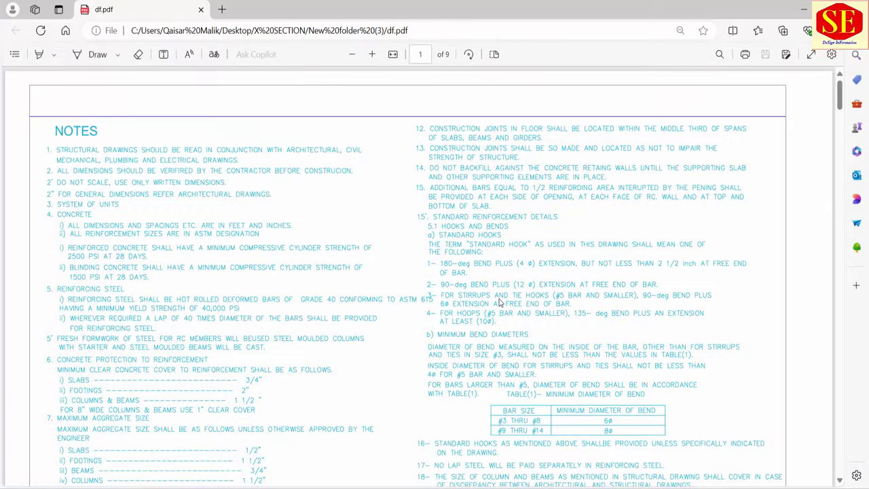
Scroll df.pdf in Edge from the notes page down to the floor plans
scroll(499, 303, down, 7)
scroll(499, 303, down, 10)
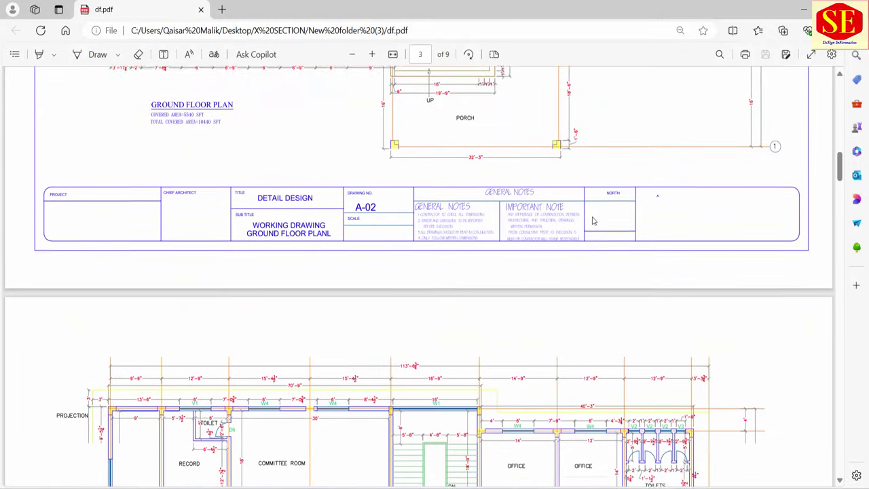
scroll(584, 237, down, 10)
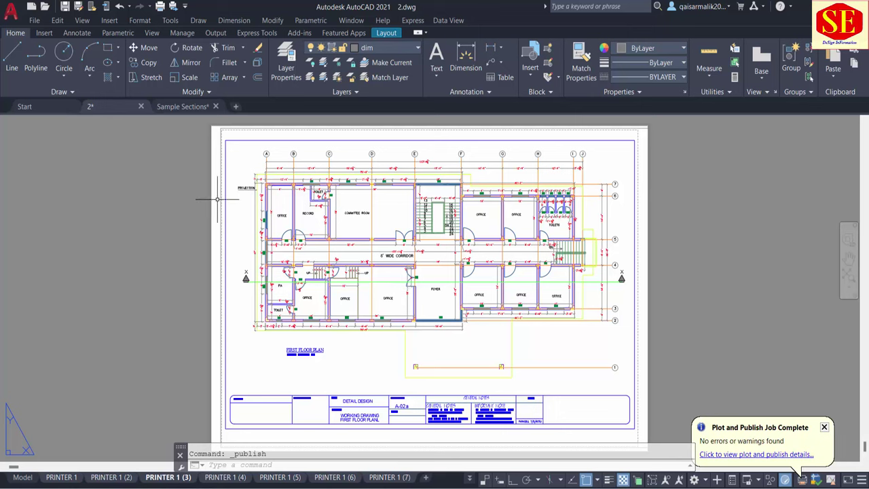
Switch to the PRINTER 1 (2) layout and open the SAMPLE 1 page setup for modification
right_click(175, 480)
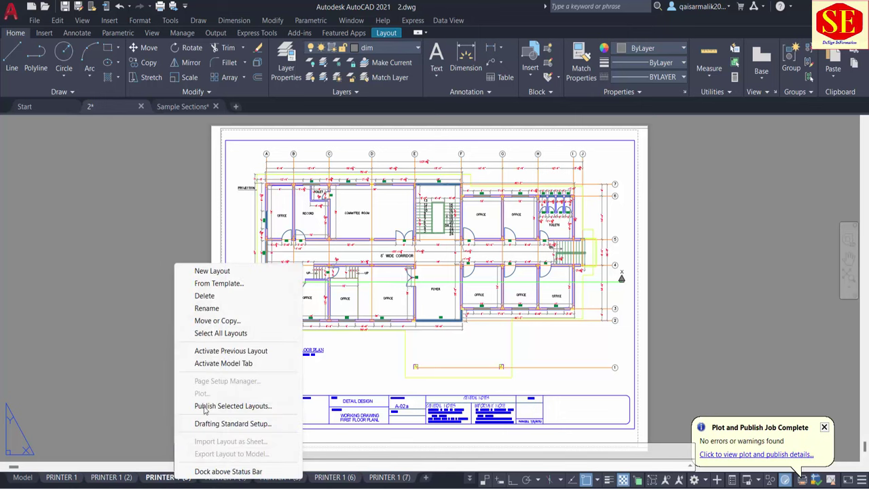
click(163, 478)
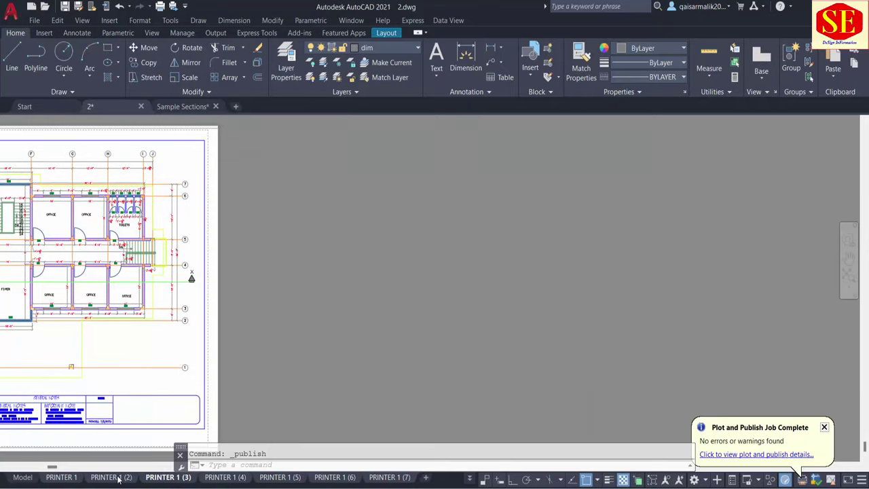
click(118, 479)
right_click(130, 478)
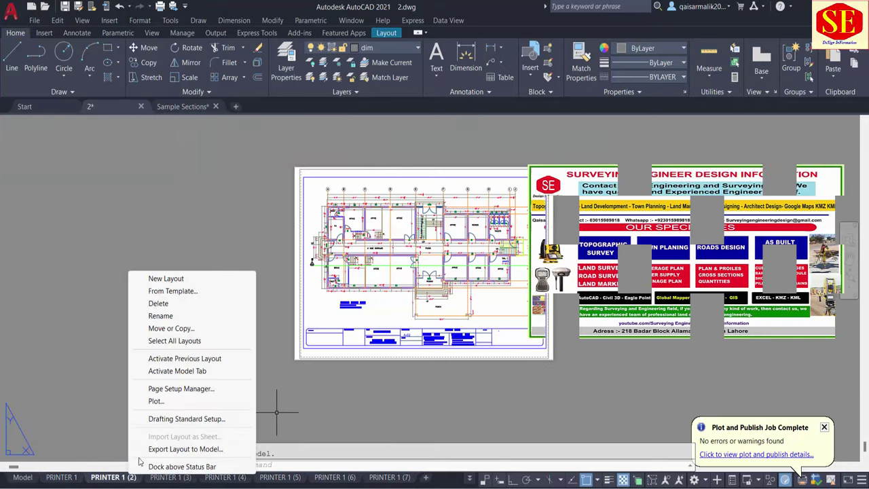
click(187, 391)
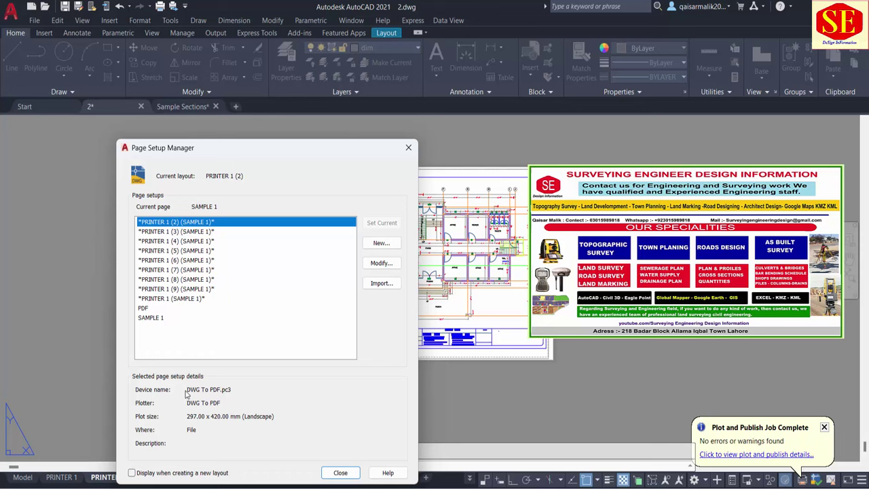
click(152, 319)
click(396, 269)
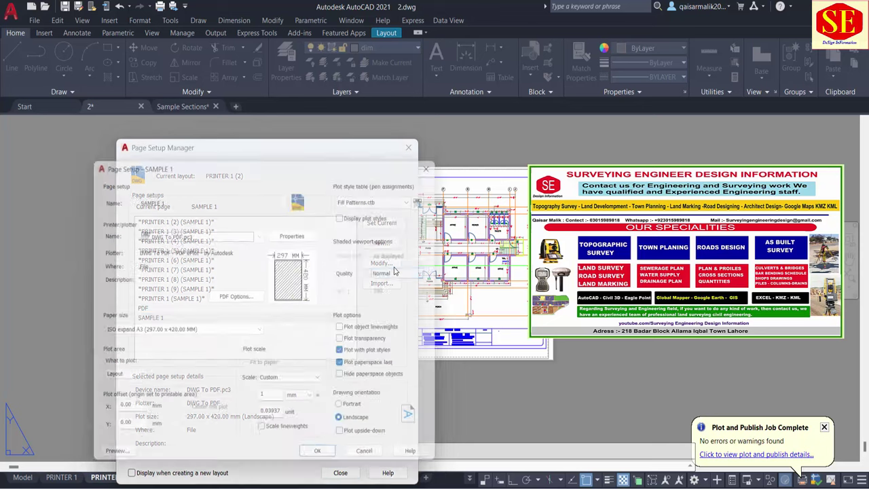
Assign monochrome.ctb to SAMPLE 1, apply it to all referencing layouts, and show PRINTER 1 (3)
click(363, 198)
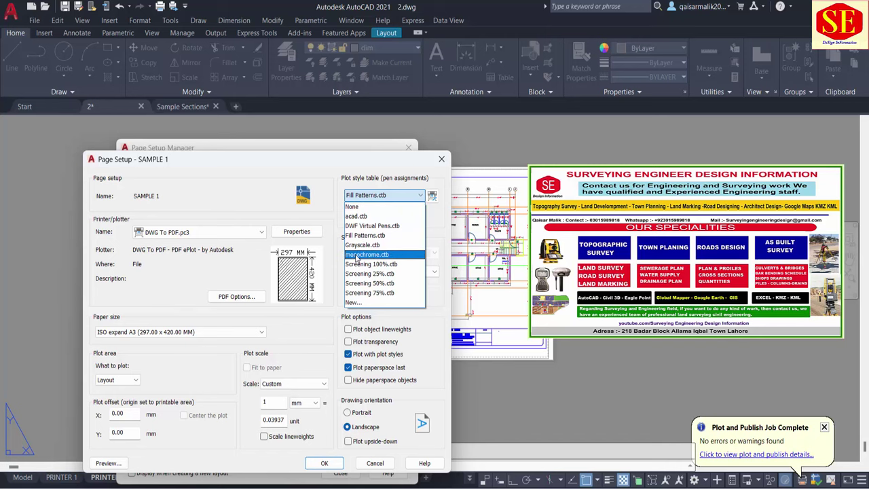
click(355, 255)
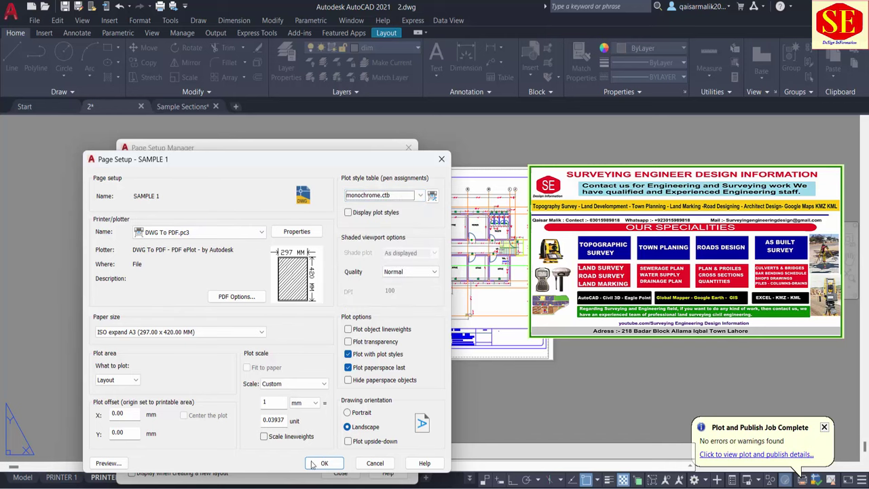
click(315, 465)
click(307, 355)
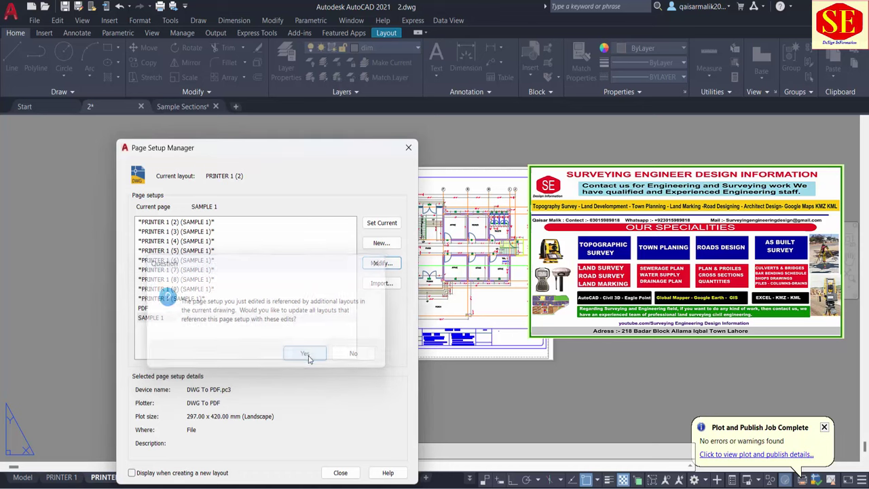
click(340, 473)
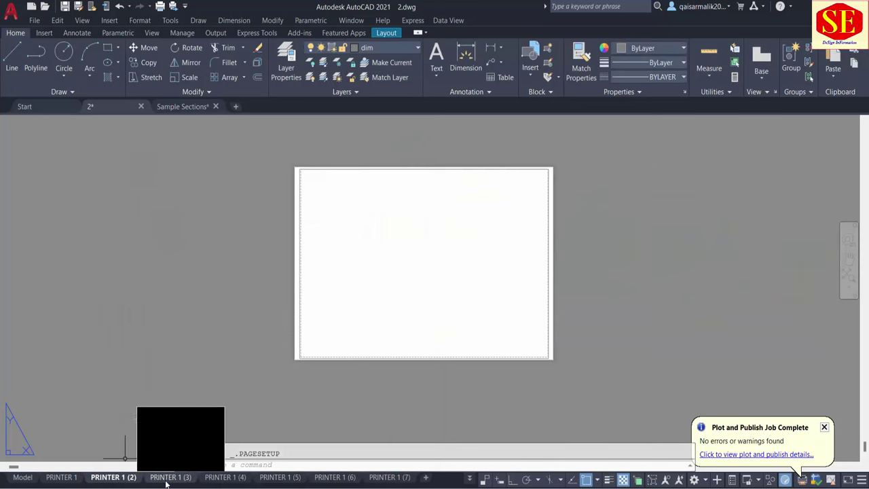
click(169, 478)
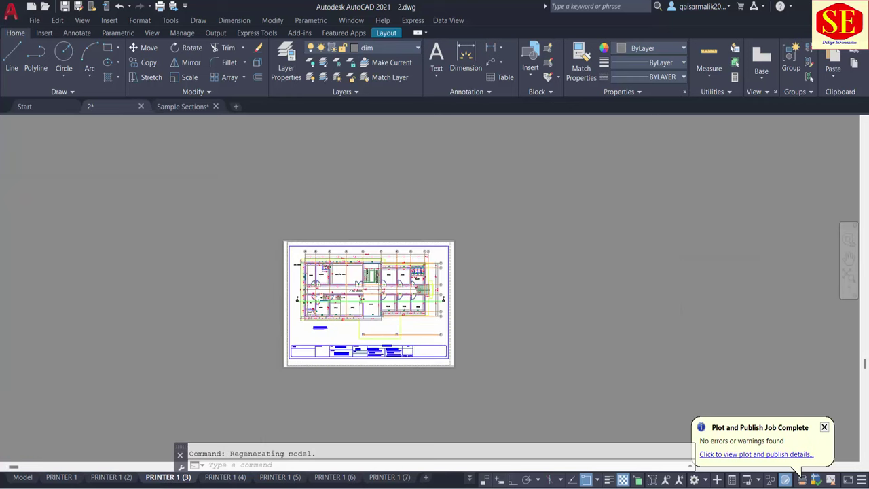
click(175, 6)
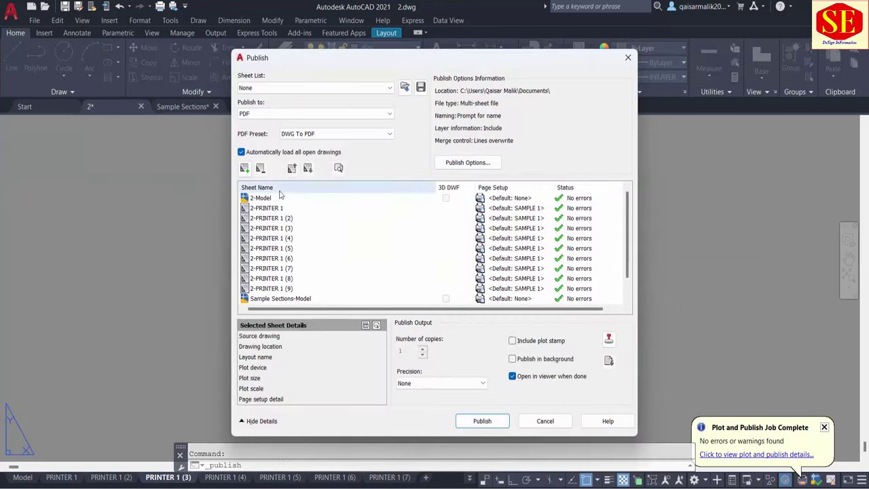
Remove the 2-Model and Sample Sections sheets from the publish list, keeping nine PRINTER 1 sheets
click(275, 198)
click(260, 168)
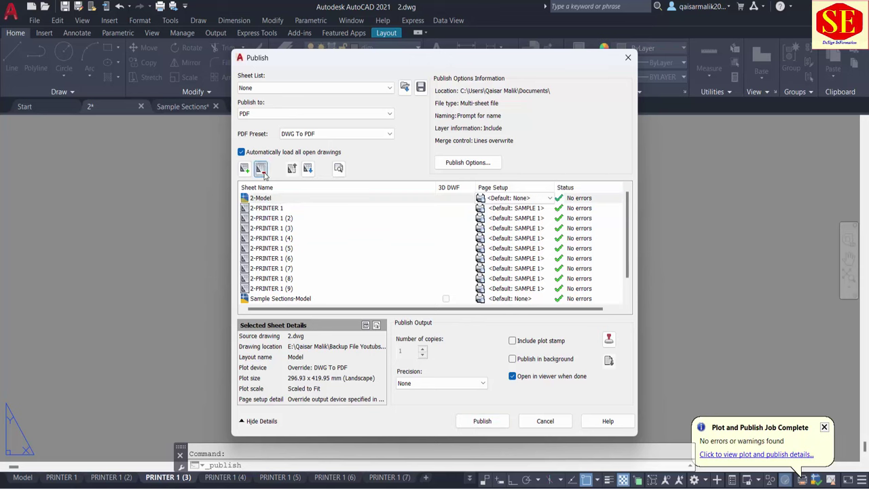
click(271, 291)
click(260, 167)
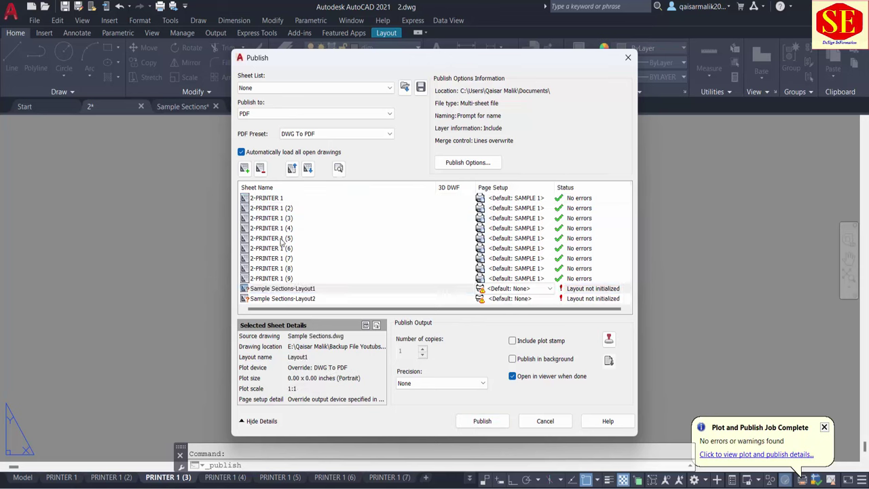
click(272, 288)
click(262, 169)
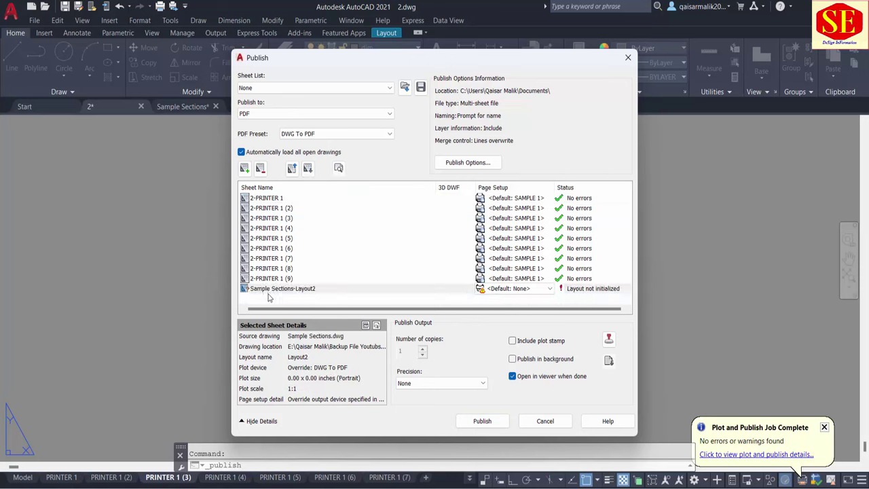
click(271, 288)
click(260, 168)
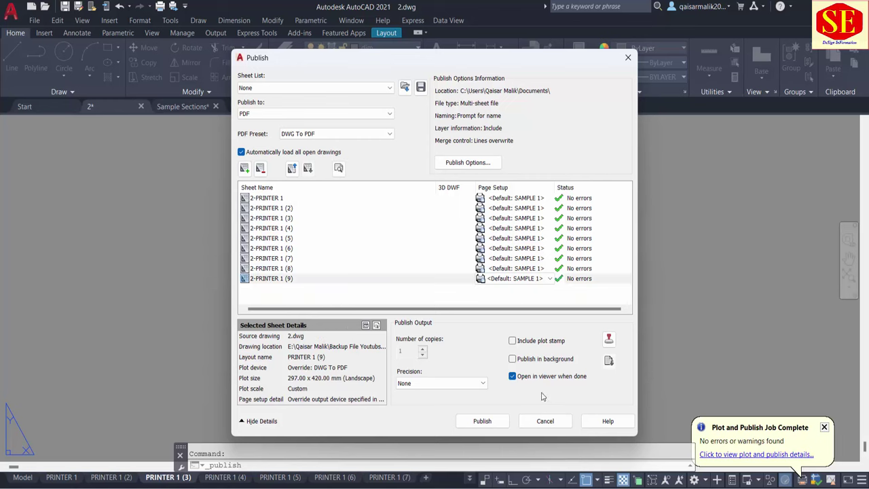
Publish the sheets as 2.pdf in the Desktop's X SECTION folder, answering the sheet-list prompts
click(489, 424)
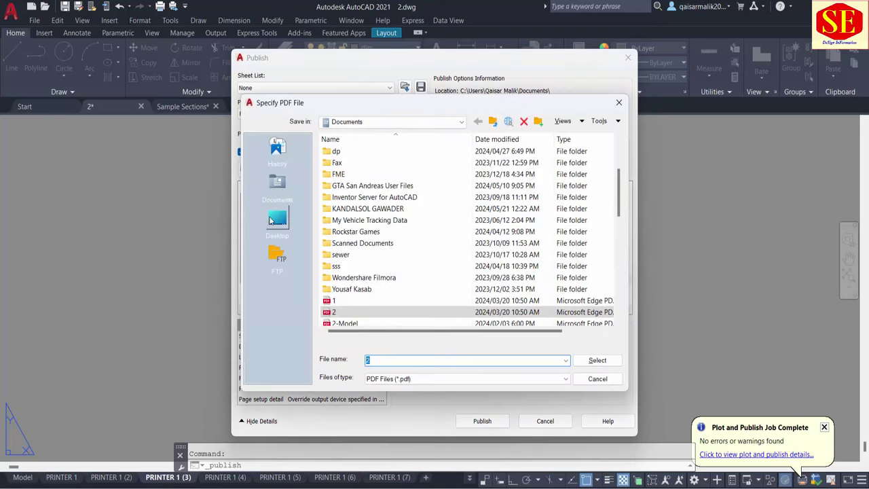
click(277, 219)
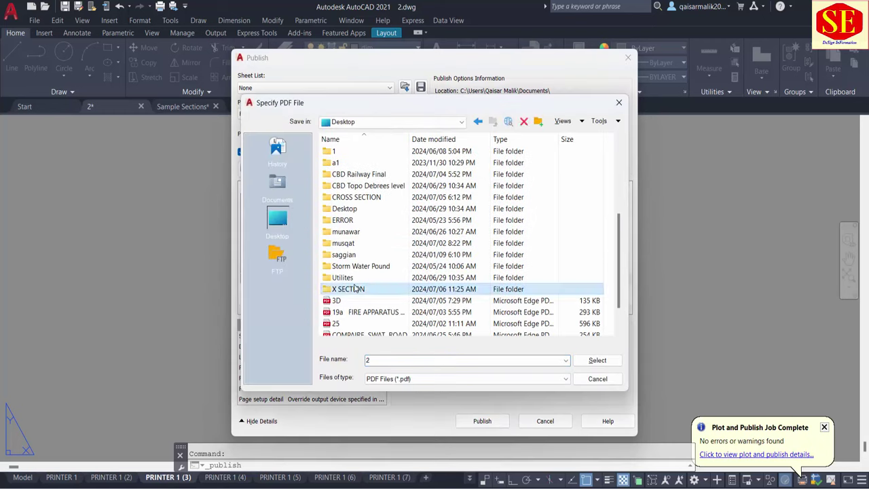
double_click(353, 289)
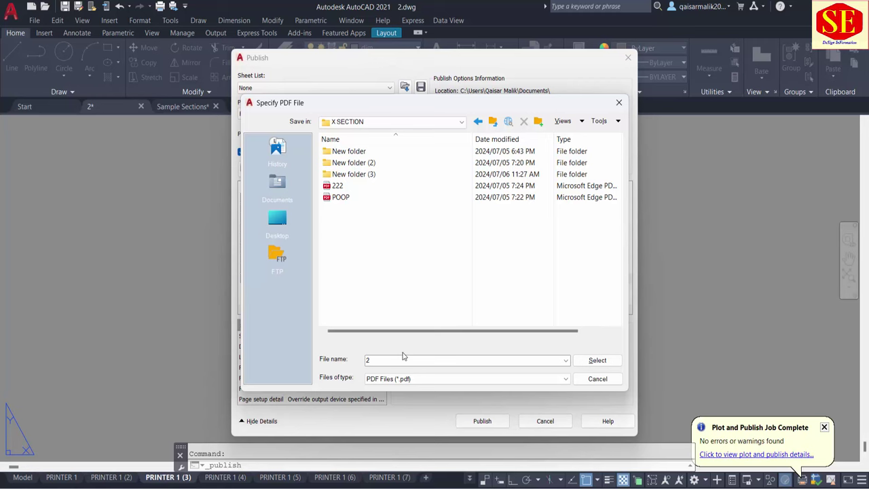
click(596, 360)
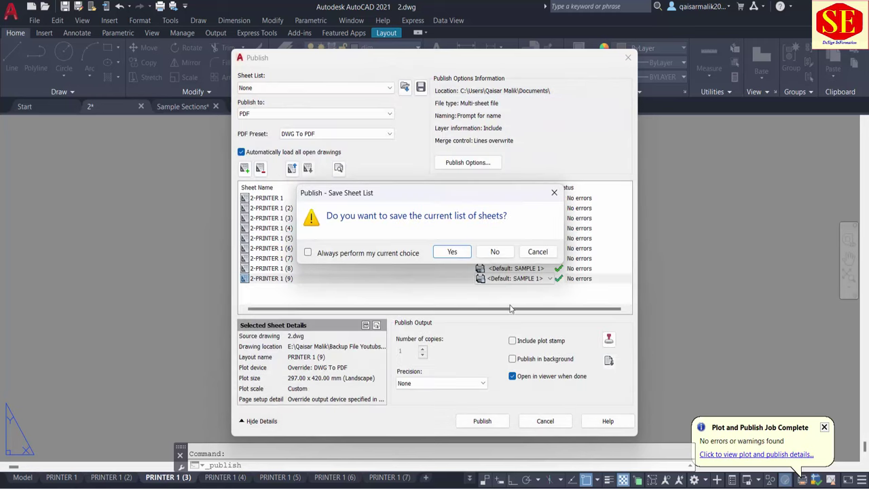
click(467, 261)
click(514, 263)
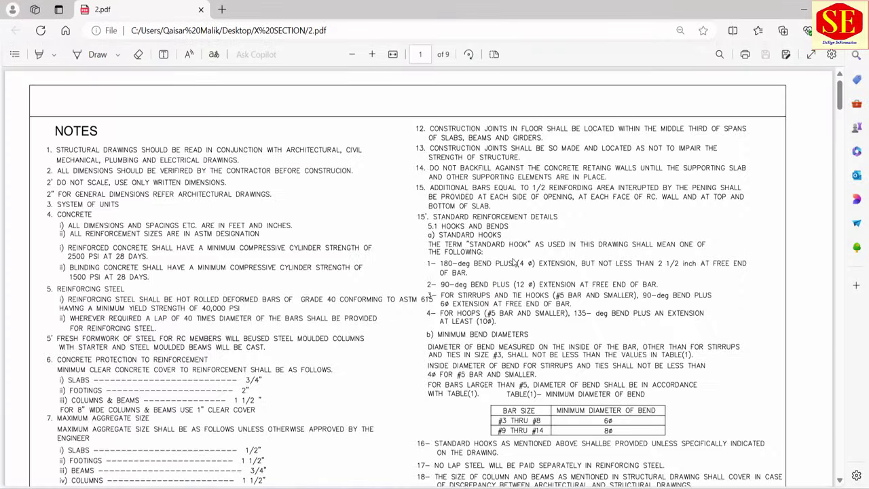
Scroll through the black-and-white 2.pdf in Edge, then return to AutoCAD's Model tab
scroll(427, 252, down, 2)
scroll(428, 252, down, 5)
scroll(427, 252, down, 5)
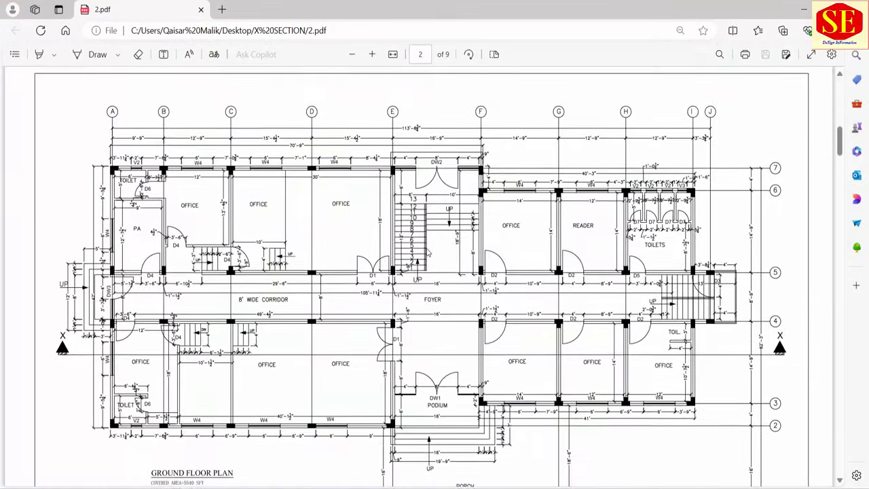
scroll(427, 252, down, 3)
scroll(428, 252, down, 5)
scroll(427, 252, down, 5)
scroll(428, 252, down, 4)
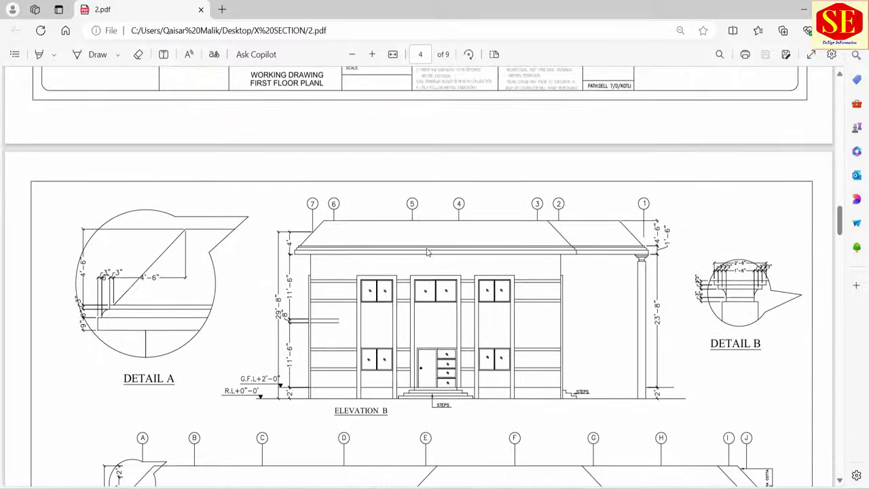
scroll(428, 252, down, 5)
scroll(427, 252, down, 5)
scroll(427, 252, down, 4)
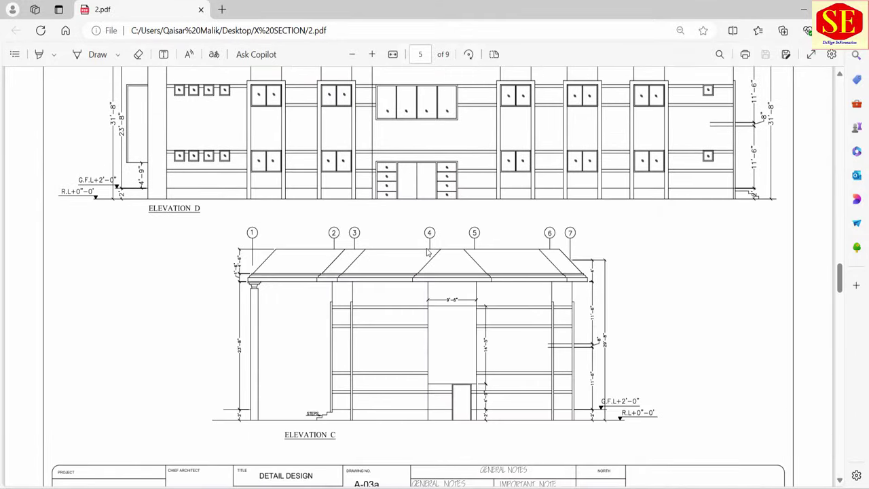
scroll(427, 252, down, 5)
scroll(427, 252, down, 5)
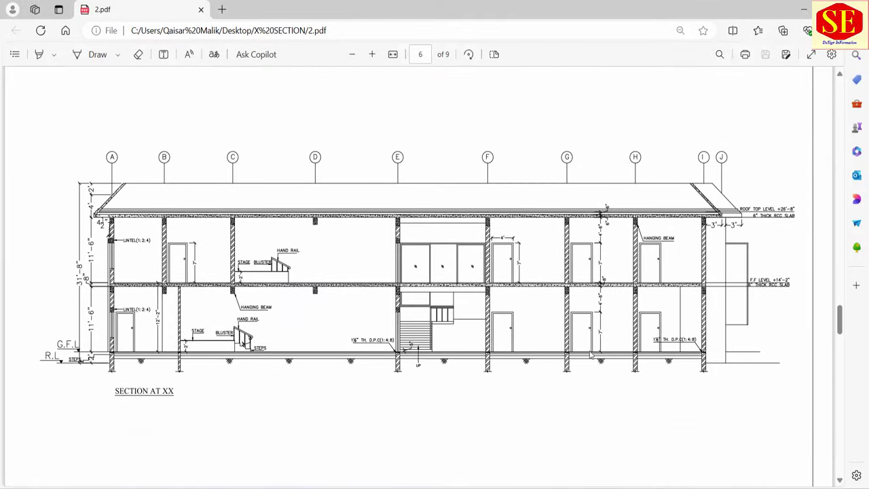
key(alt+Tab)
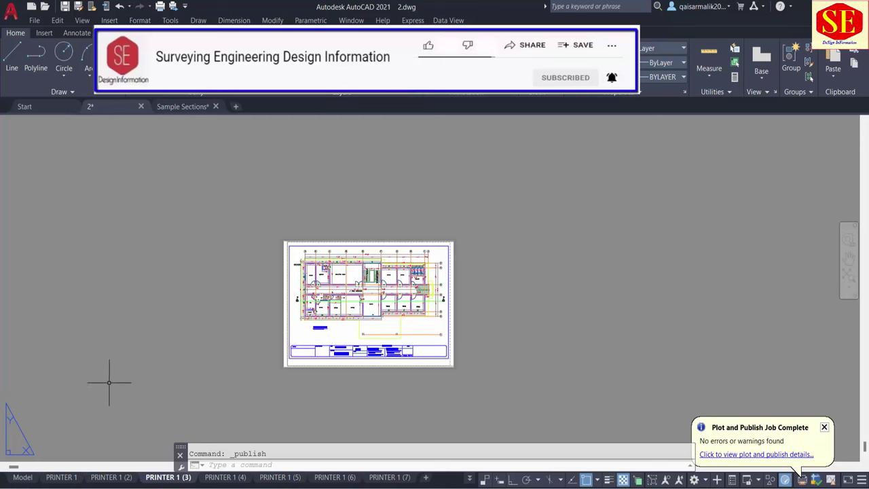
click(22, 478)
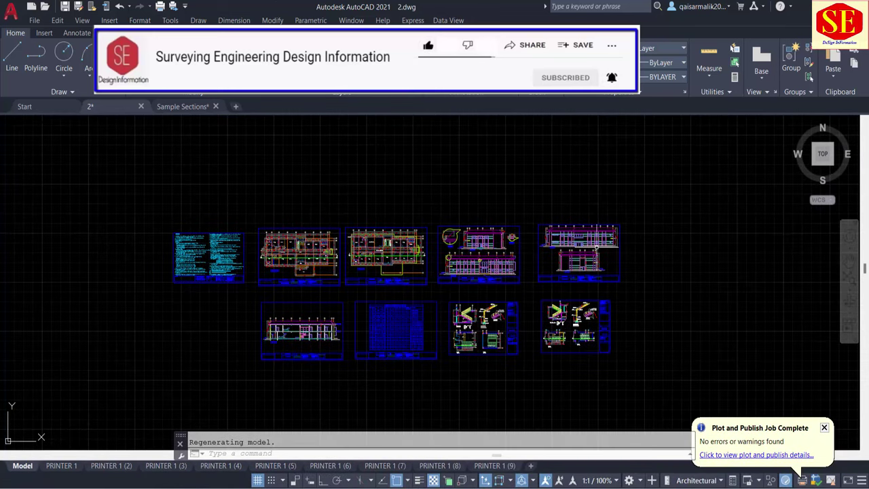